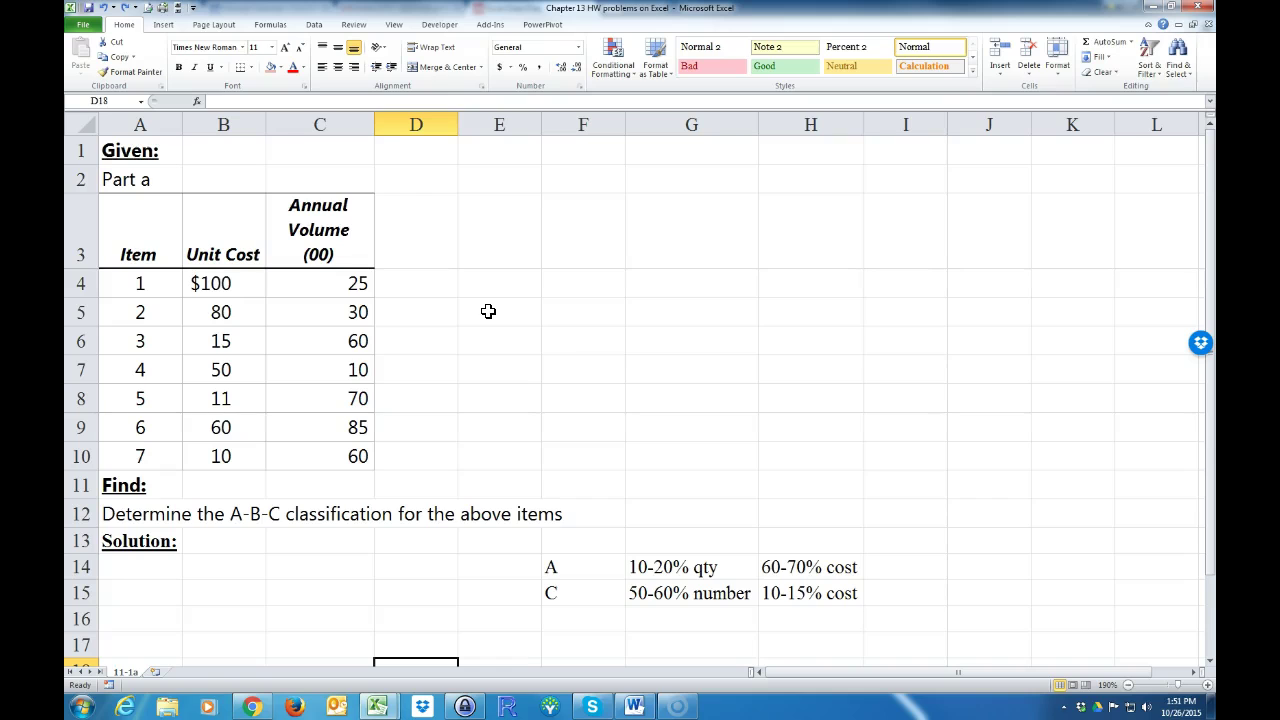
Look over the given item table and the A-B-C classification task sentence
left_click(470, 347)
left_click_drag(138, 257, 314, 463)
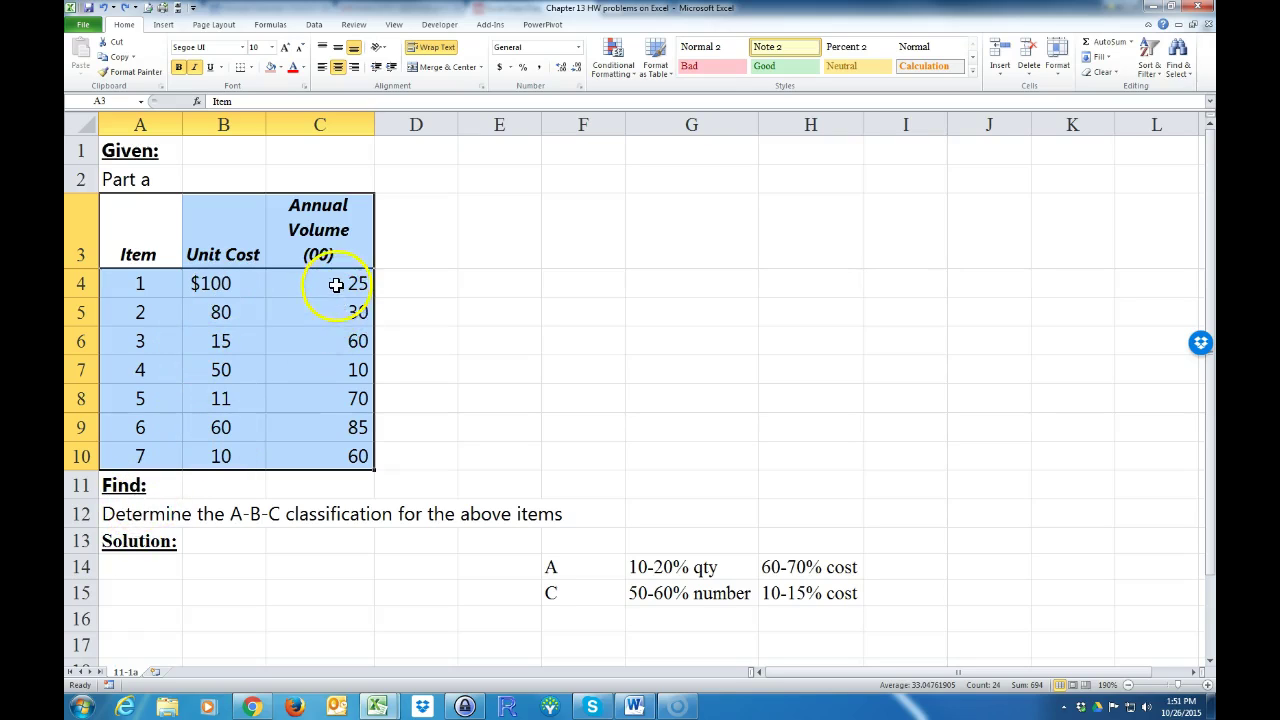
left_click(322, 453)
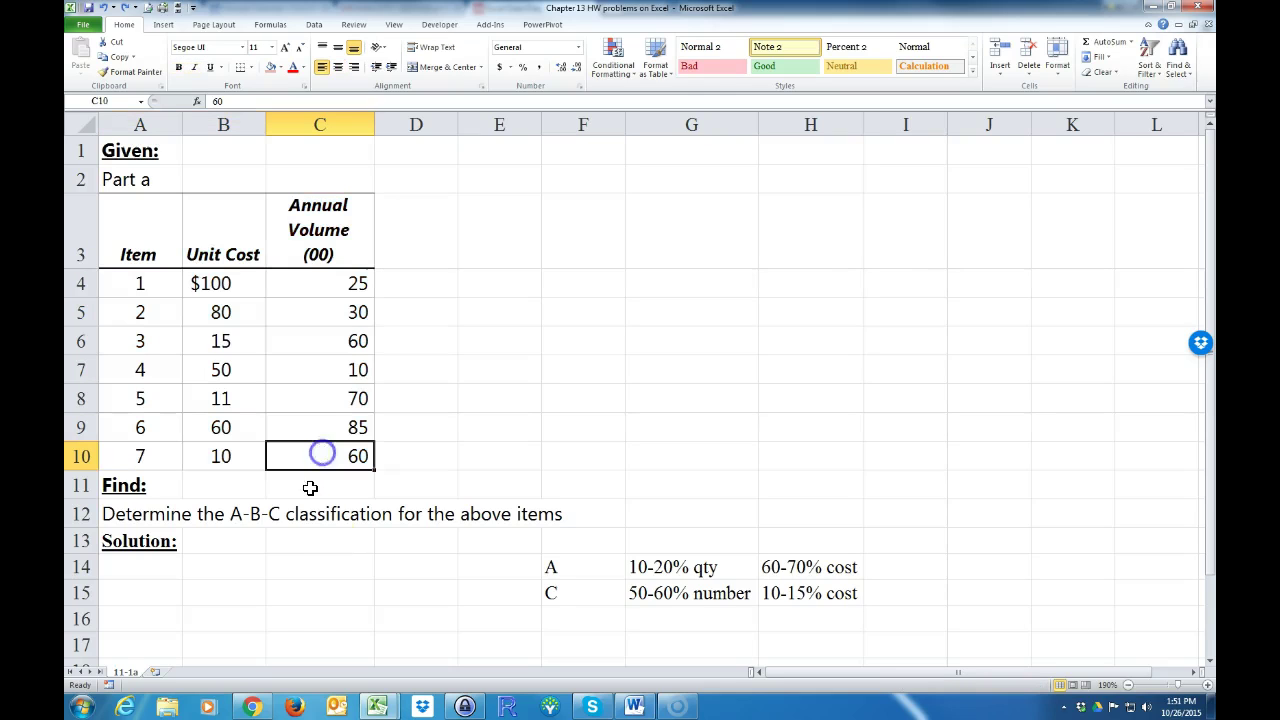
left_click_drag(125, 513, 531, 513)
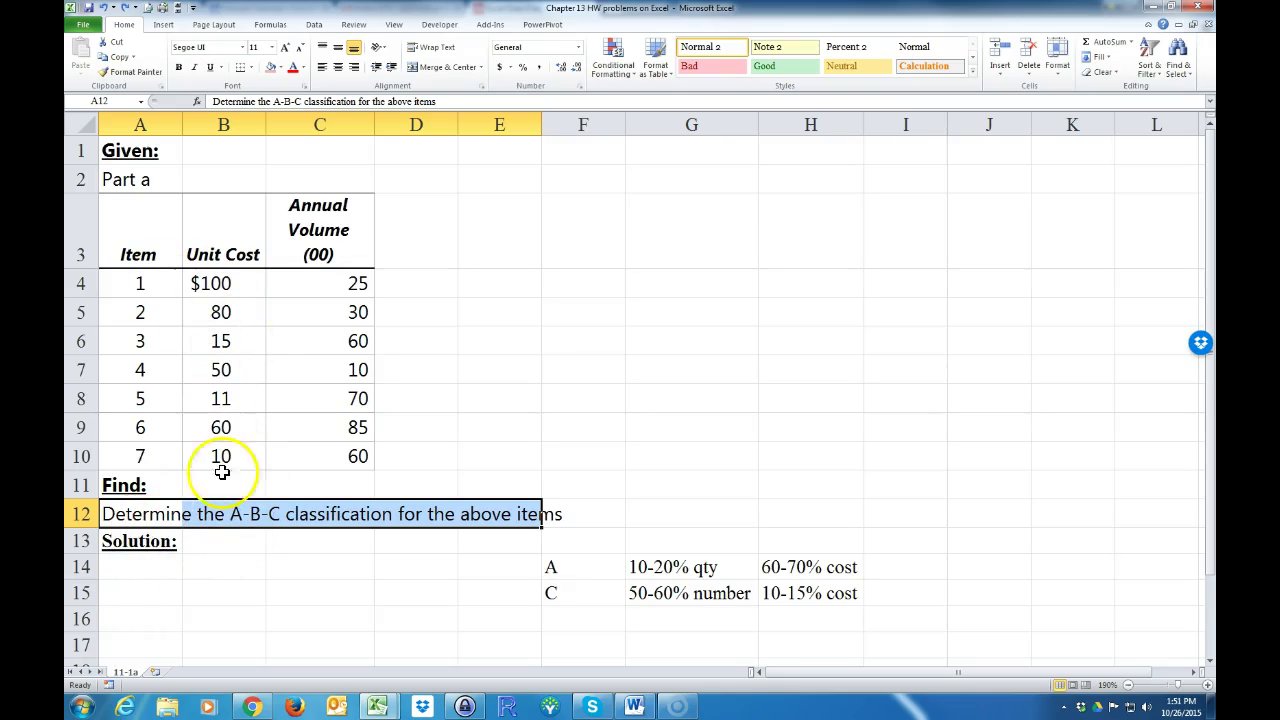
left_click(336, 549)
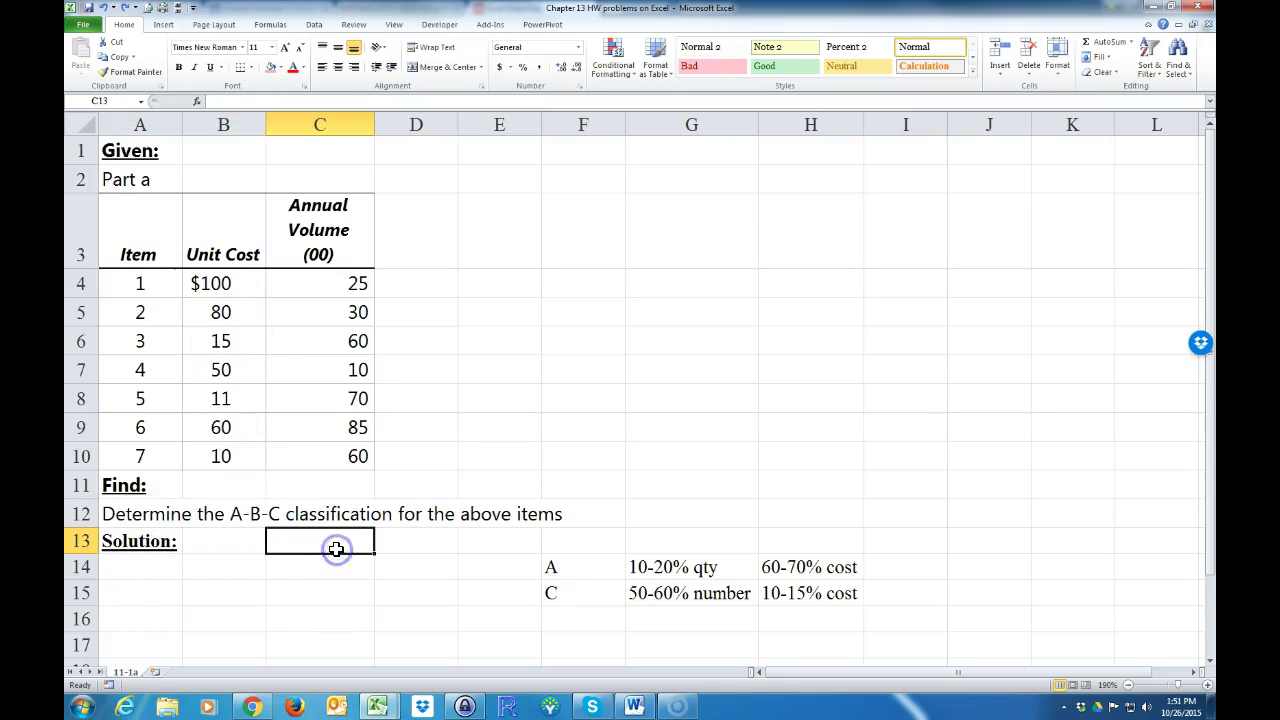
Copy the item table A3:C10 and paste it starting at cell A14
left_click_drag(136, 262, 334, 442)
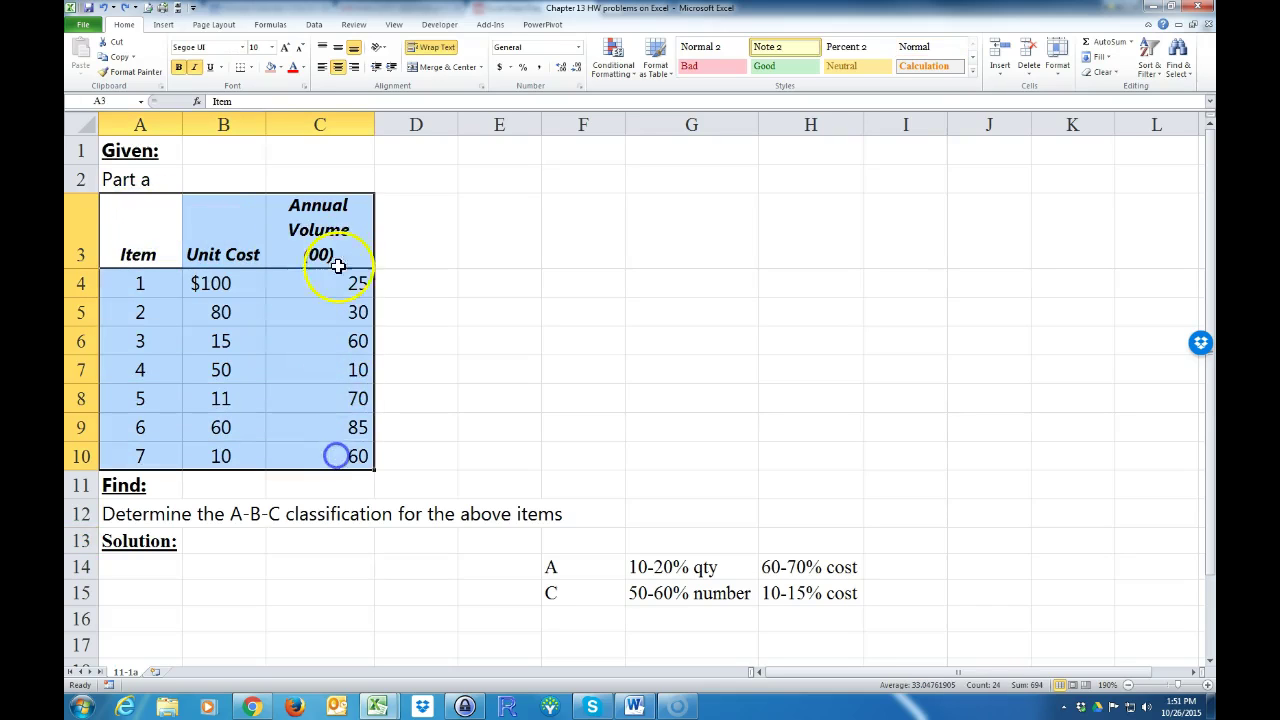
right_click(315, 237)
left_click(342, 256)
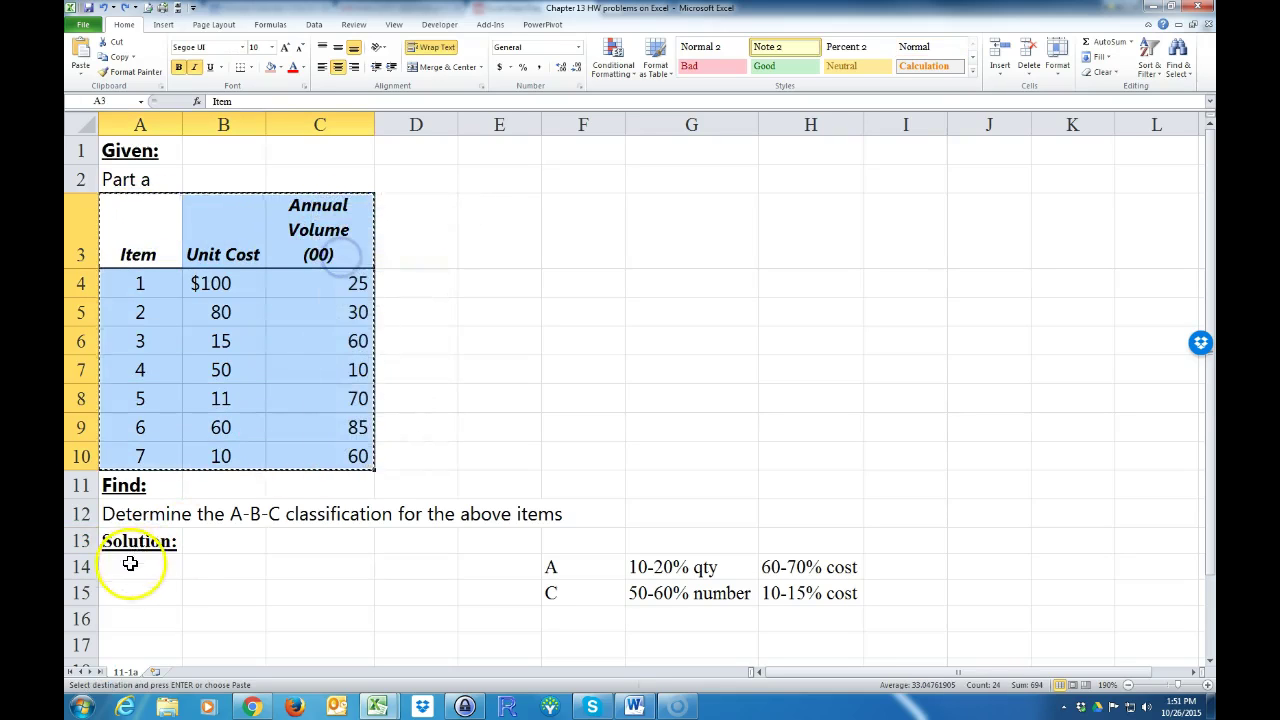
left_click(129, 563)
right_click(130, 566)
left_click(161, 378)
left_click(499, 542)
Zoom in on the sheet and select the Annual Volume heading in C14
scroll(450, 505, "down", 3)
scroll(450, 503, "down", 1)
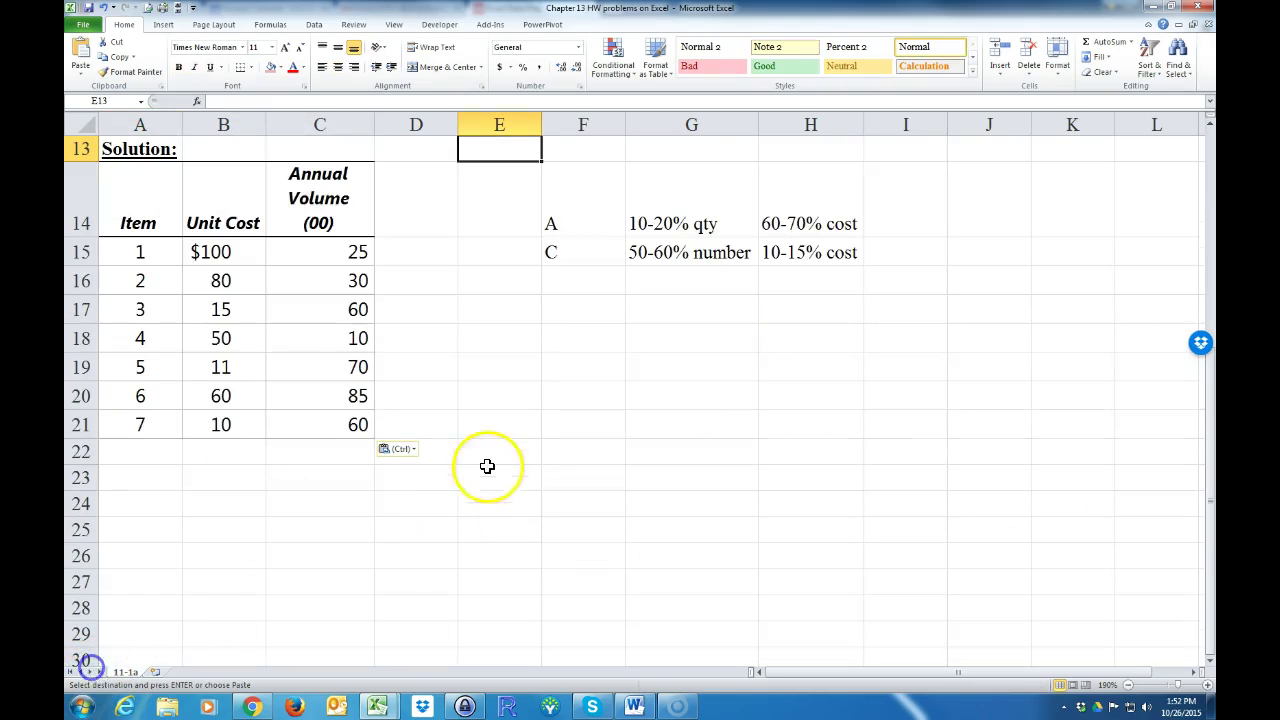
left_click(1206, 686)
left_click(1206, 686)
left_click(1206, 686)
left_click(1206, 686)
left_click(1206, 686)
left_click(1206, 686)
scroll(966, 477, "down", 2)
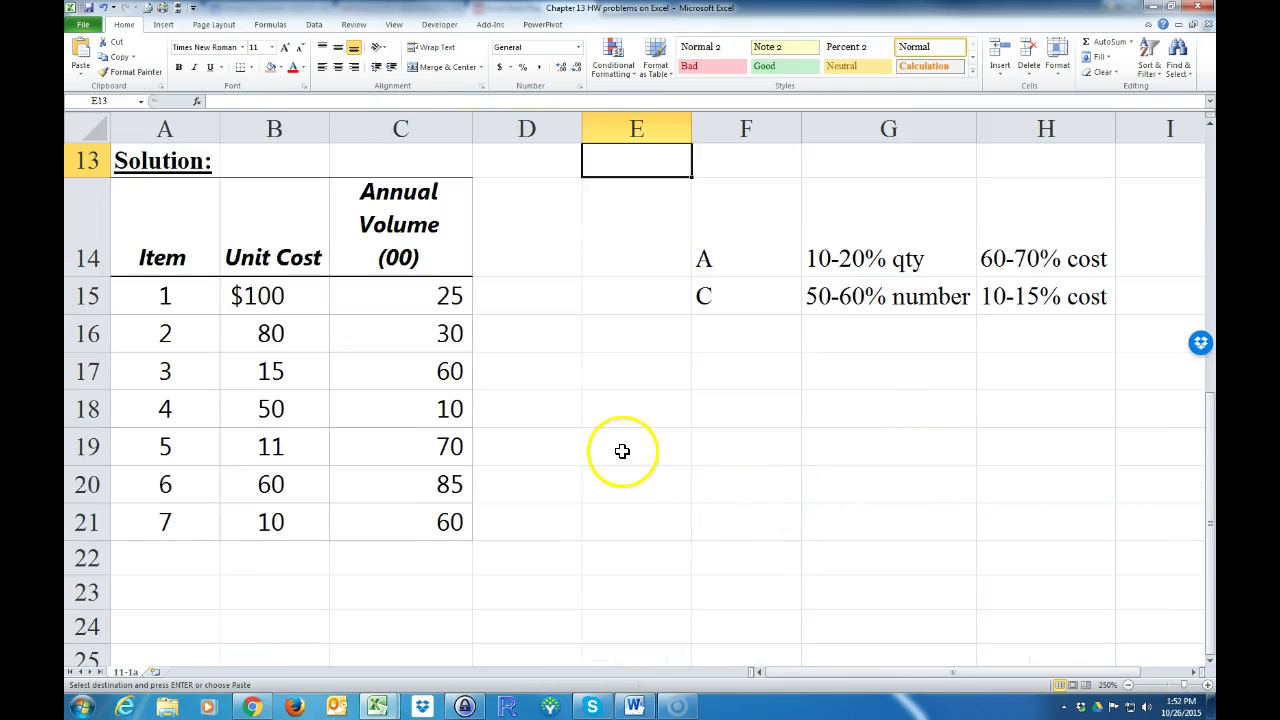
left_click(632, 481)
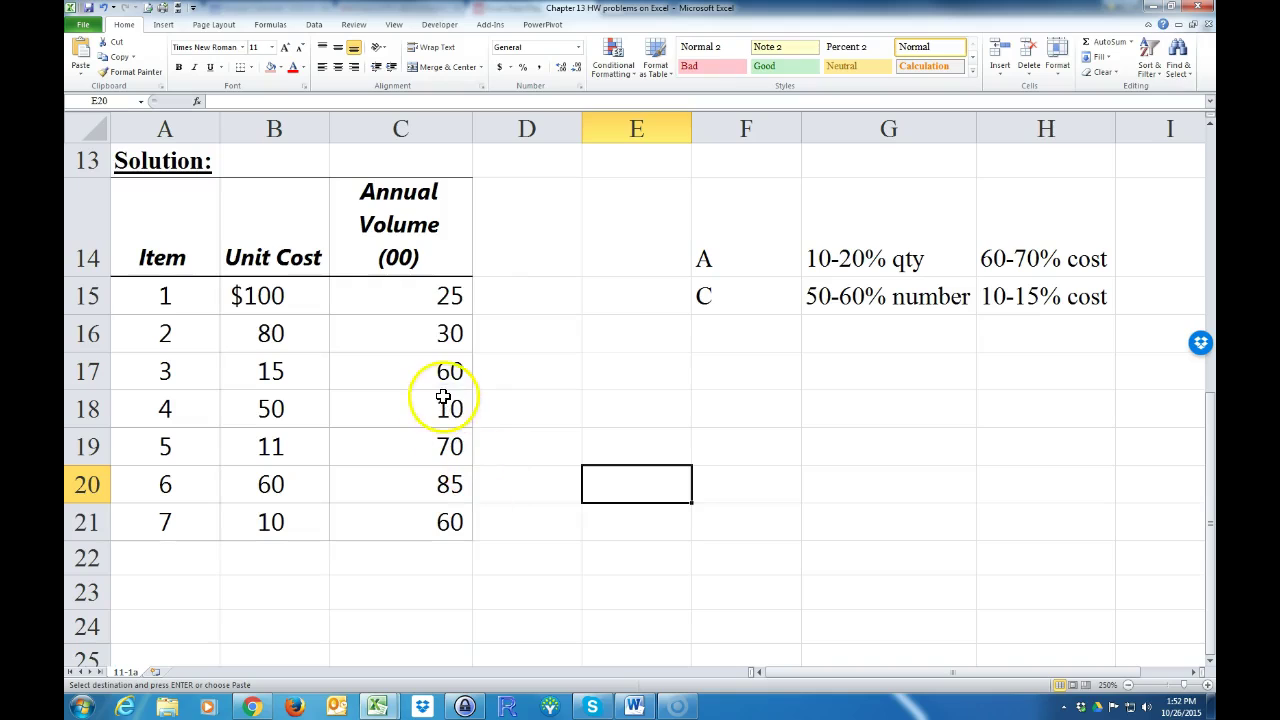
left_click(410, 258)
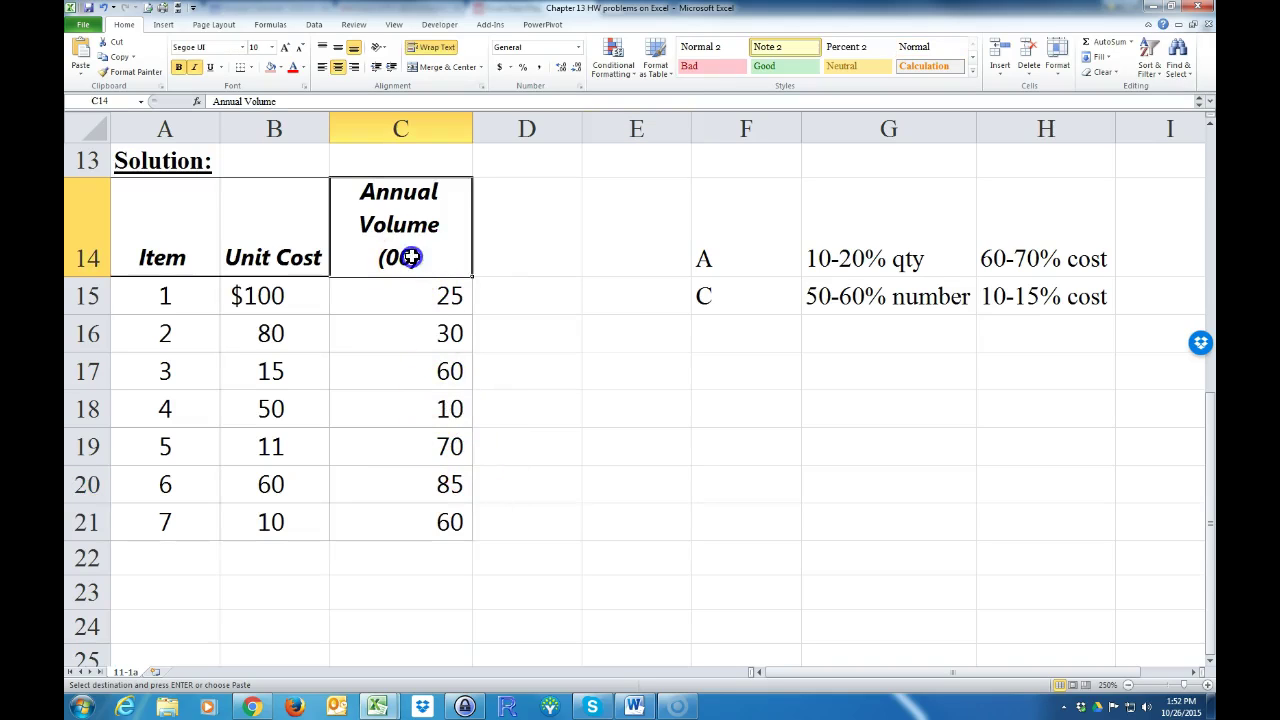
Enter the heading 'Annual Volume (%)' in D14, correcting the mistyped 5 to %
left_click(500, 237)
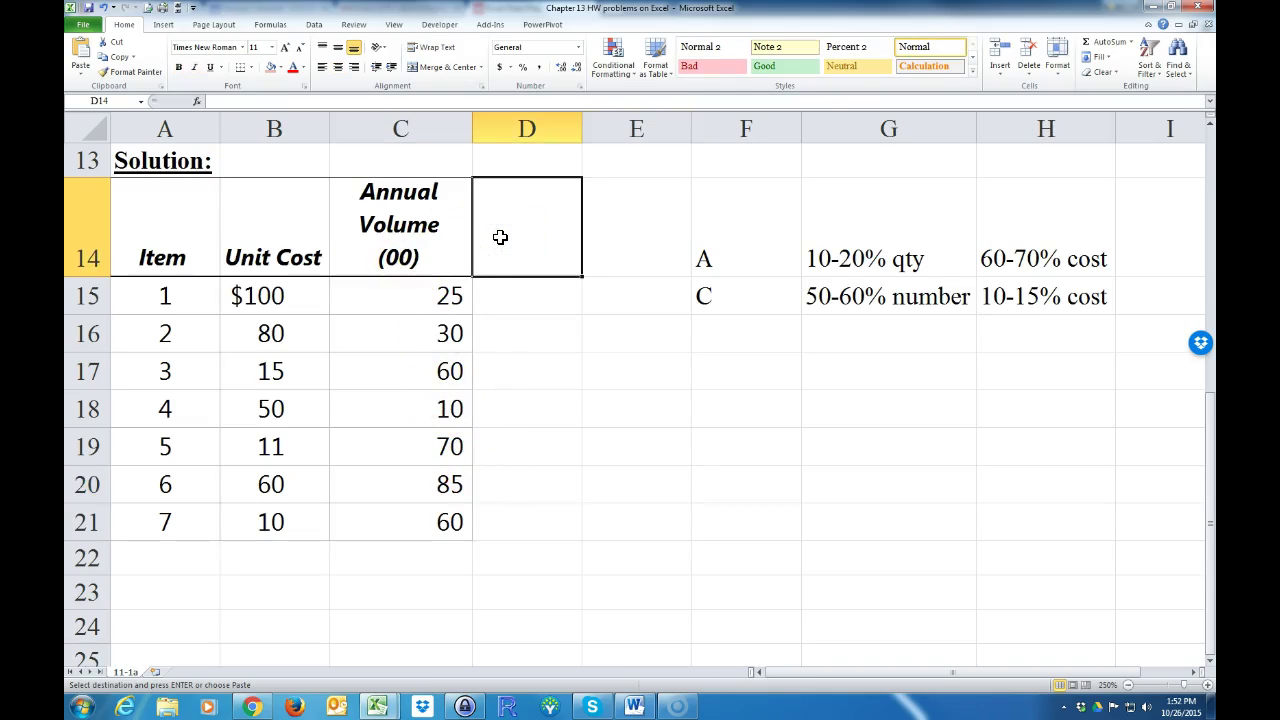
type("Annual V")
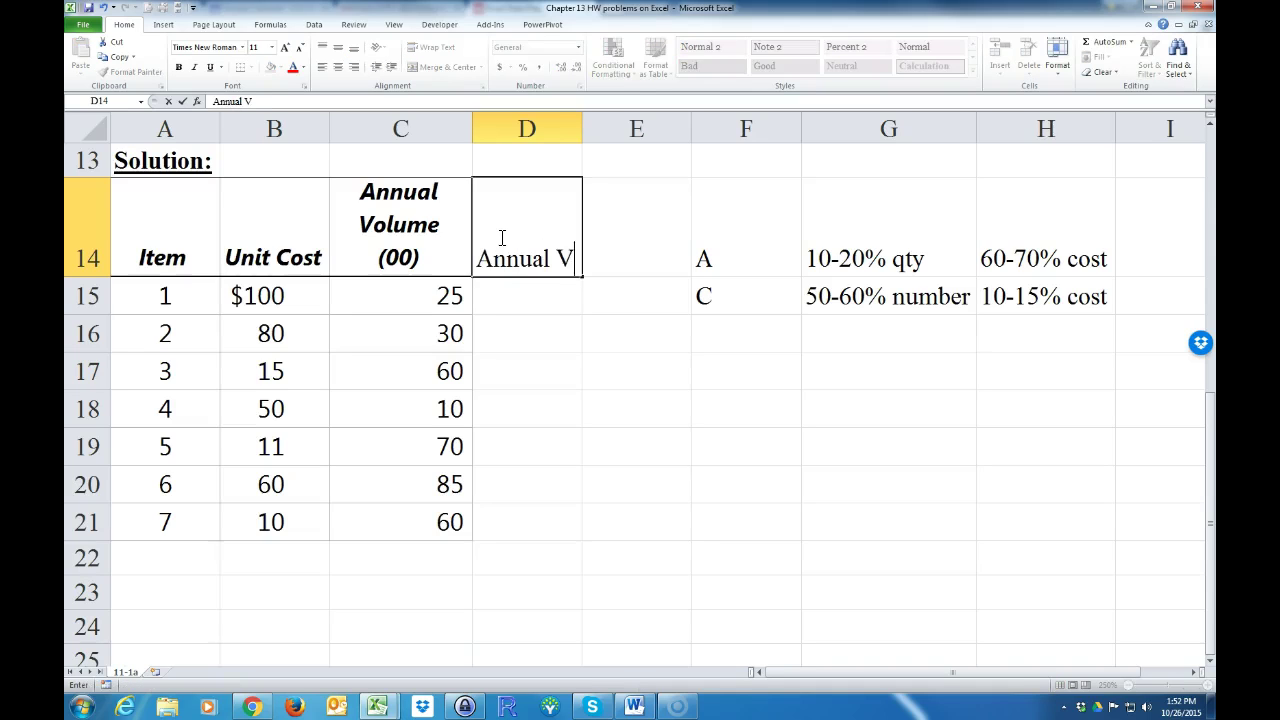
type("olume (5)")
key("Return")
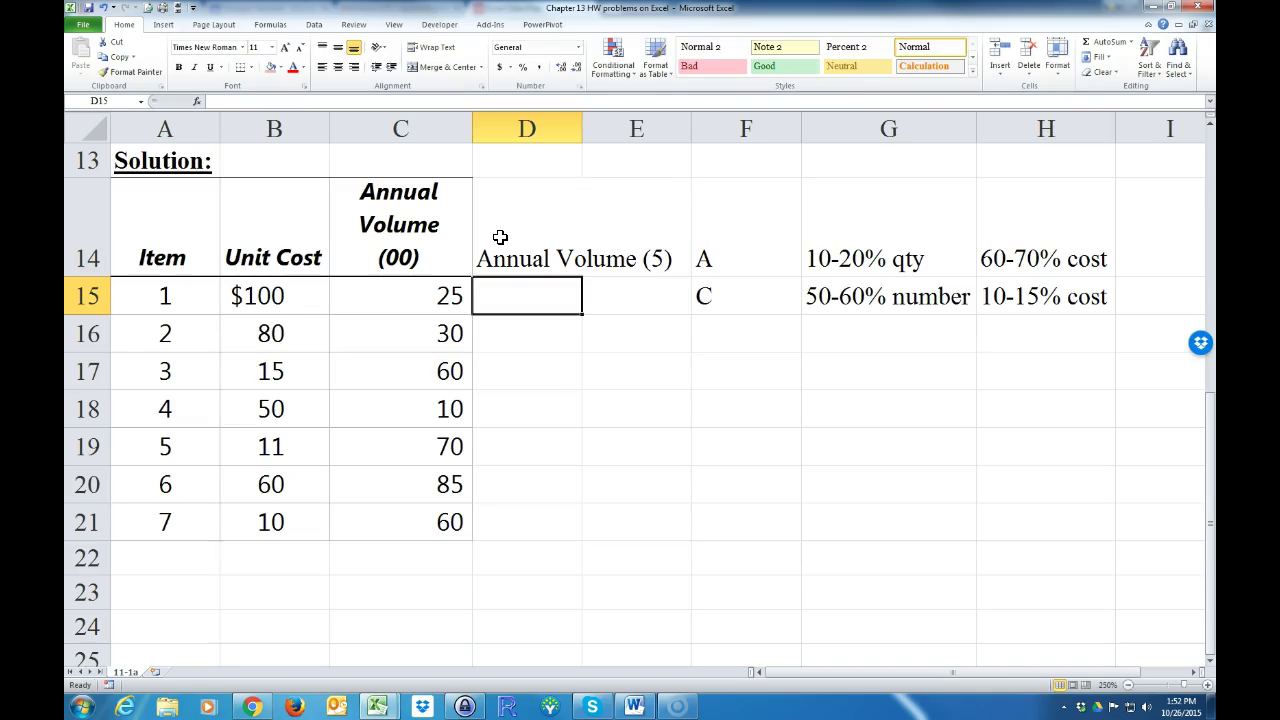
left_click(657, 259)
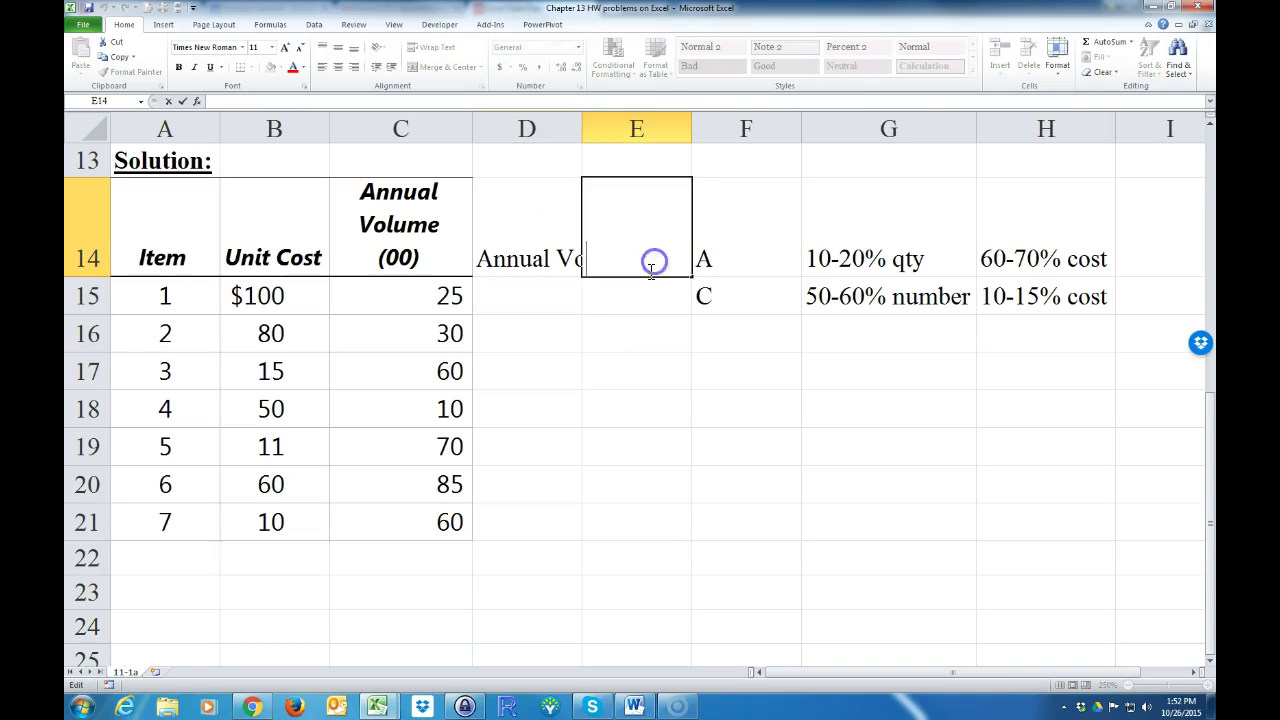
double_click(523, 260)
left_click(651, 257)
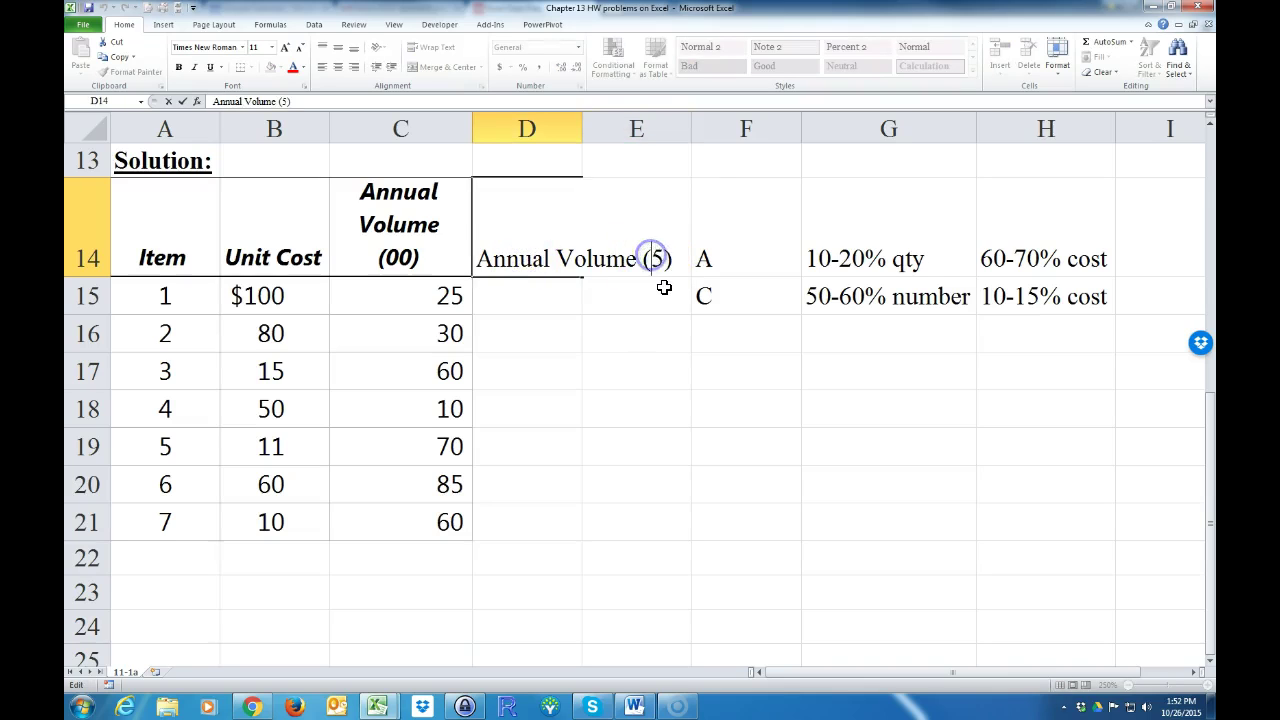
type("%")
key("Delete")
key("Return")
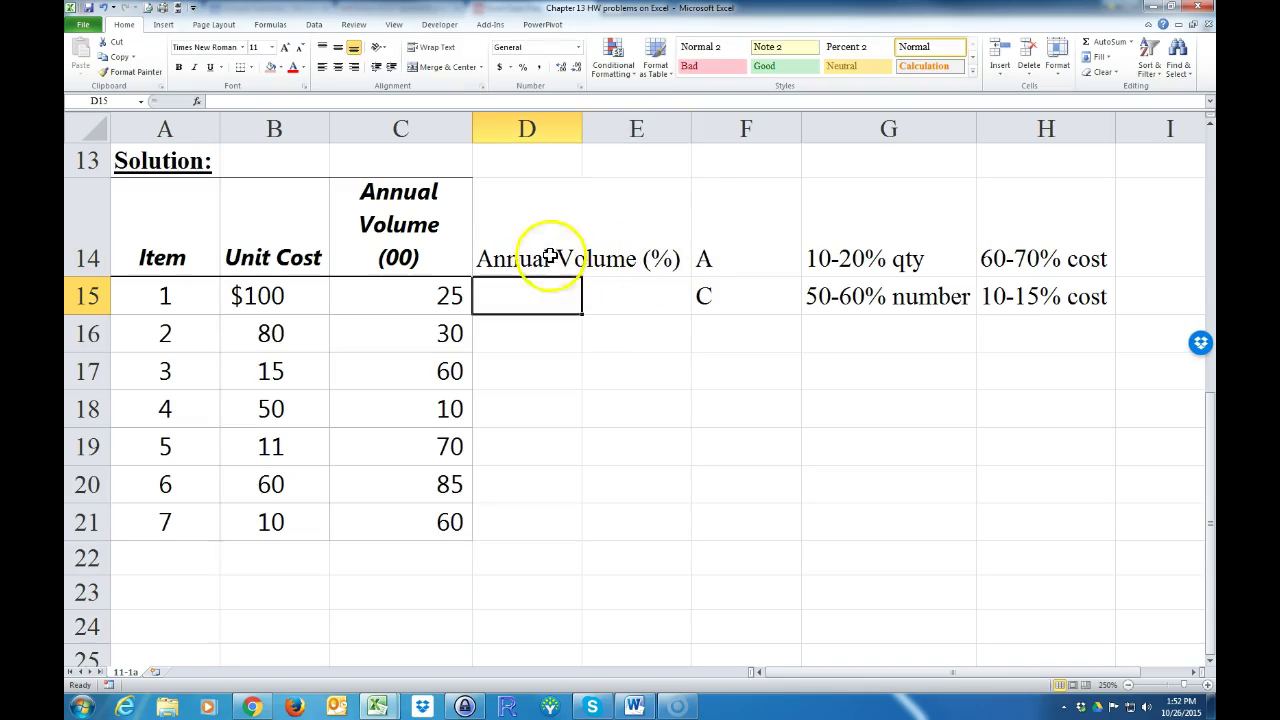
Copy C14's heading formatting onto D14 with Format Painter
left_click(377, 241)
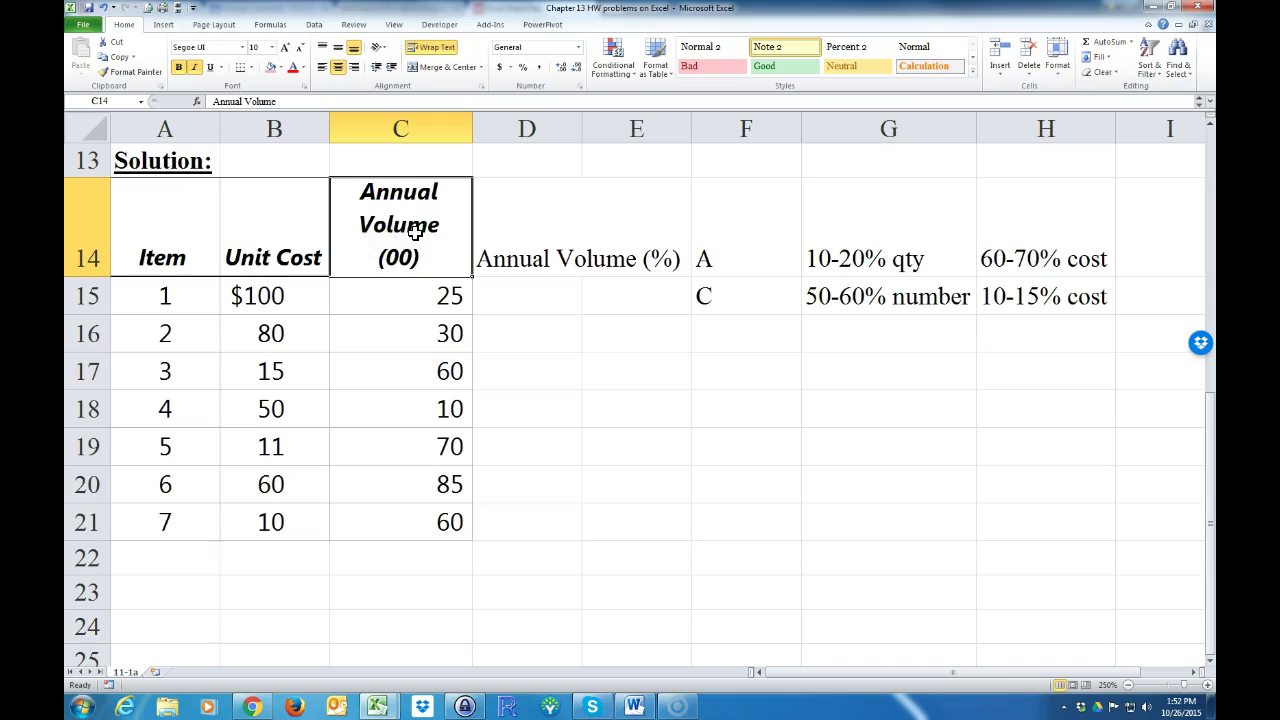
left_click(128, 72)
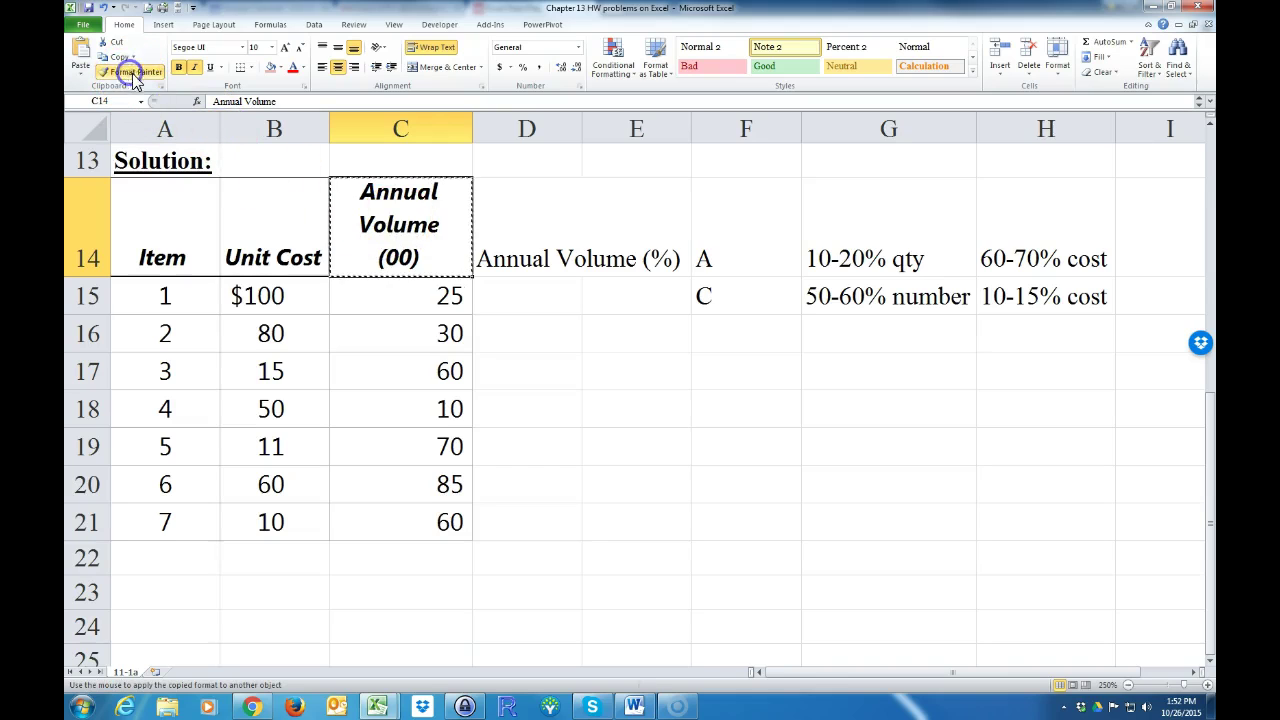
left_click(502, 240)
left_click(517, 369)
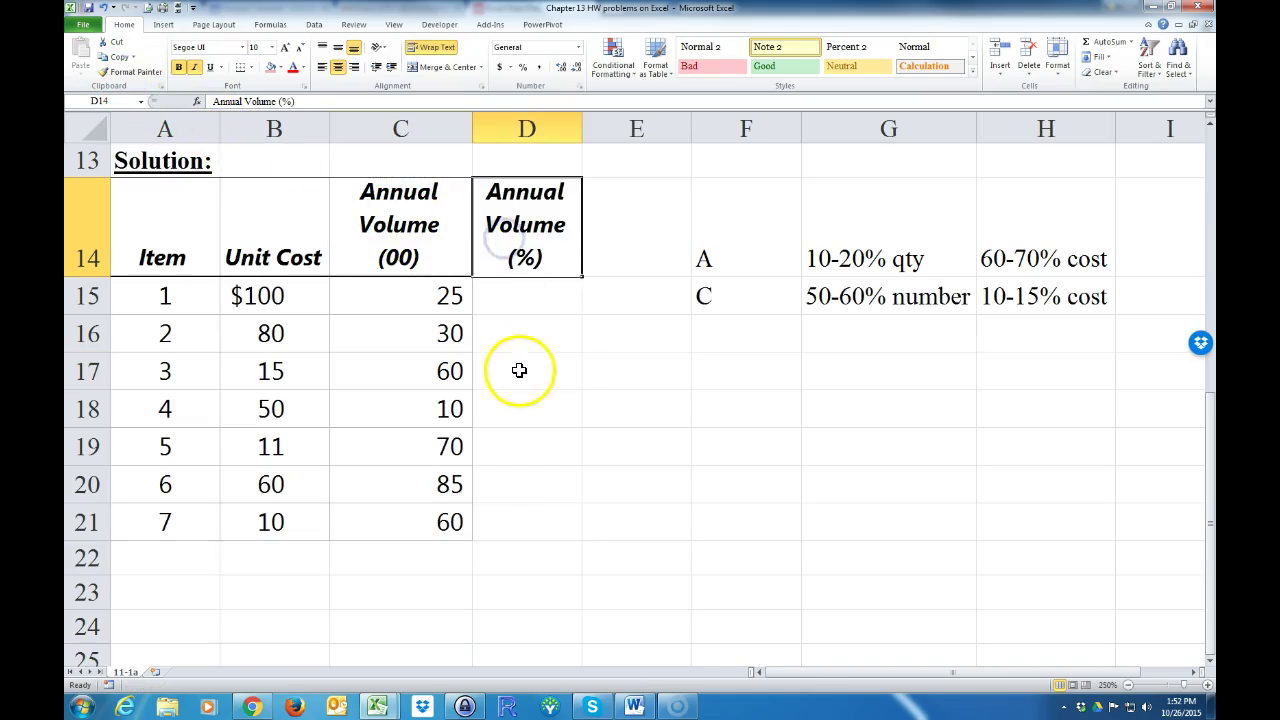
left_click(535, 300)
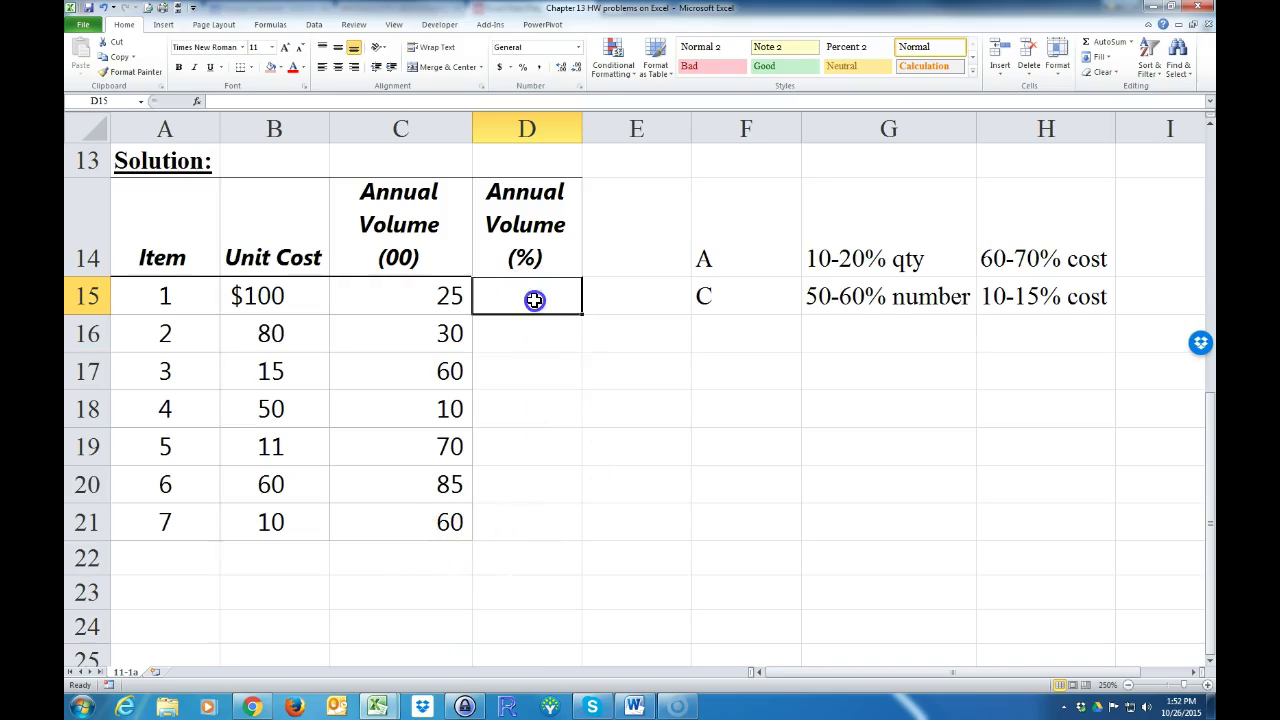
left_click(417, 557)
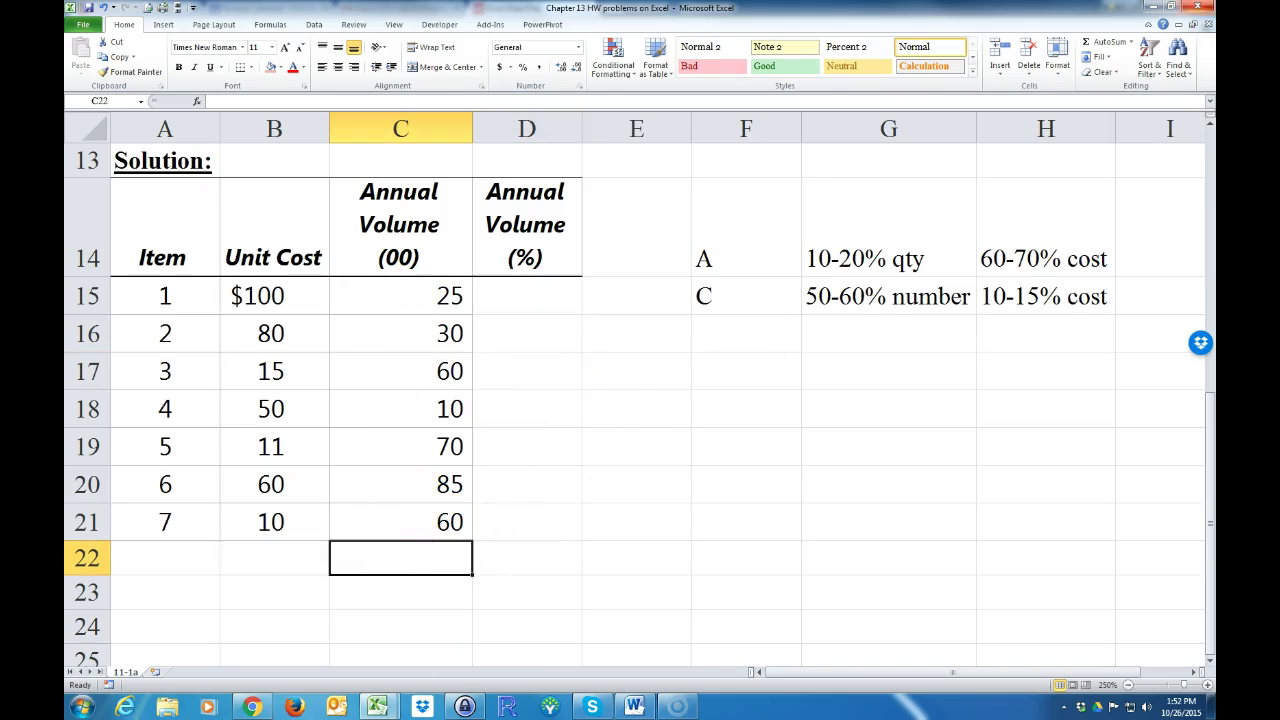
Sum the annual volumes C15:C21 in C22, giving 340
left_click(1112, 46)
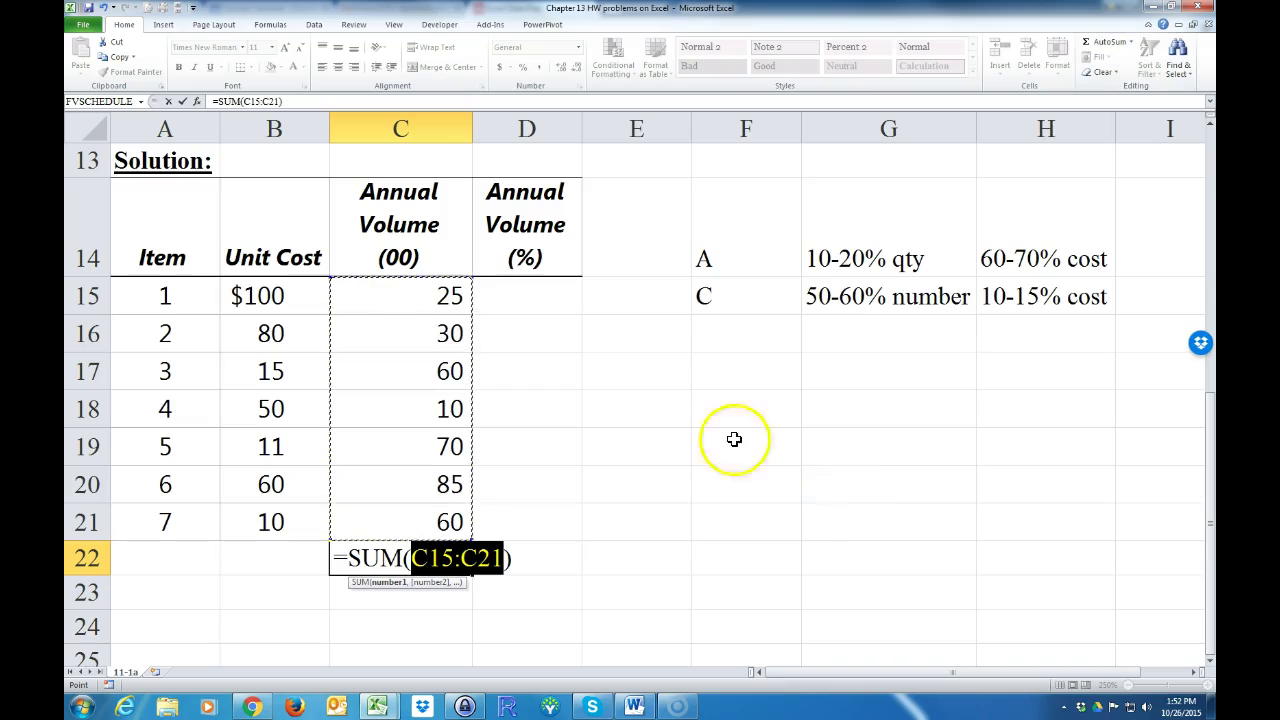
left_click_drag(414, 300, 425, 520)
key("Return")
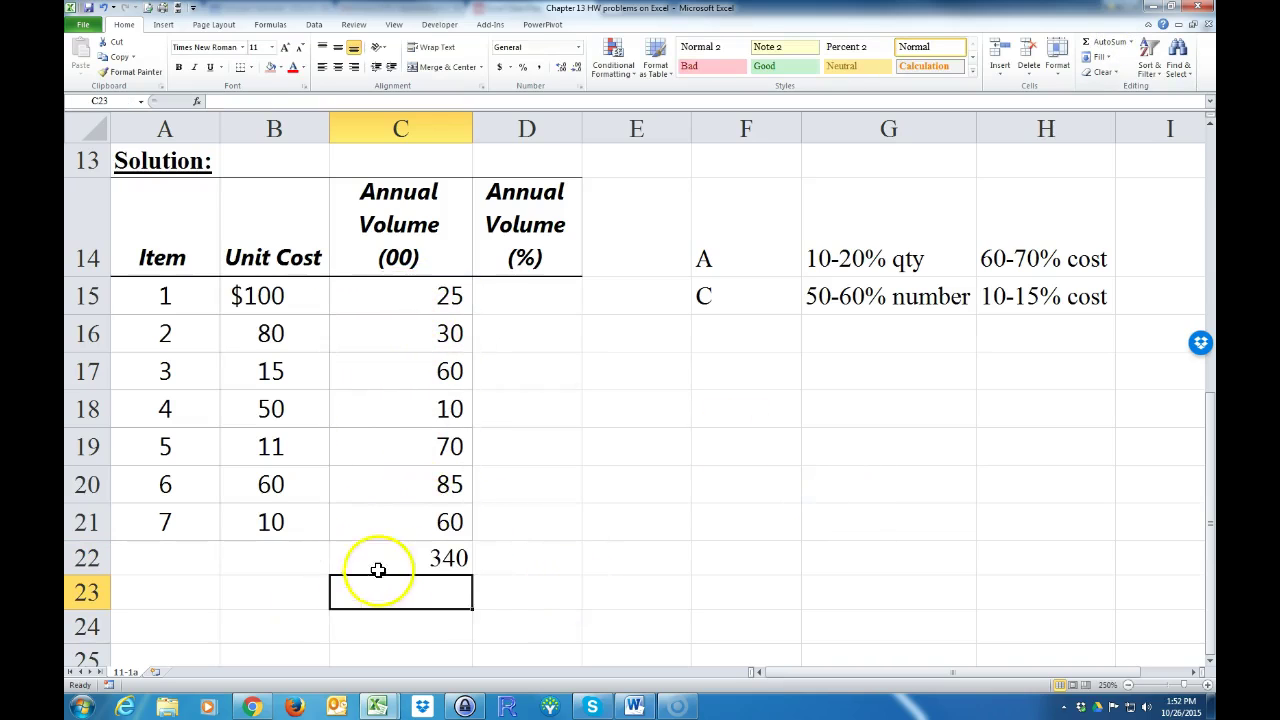
Enter =C15/$C$22 in D15 for item 1's volume share
left_click(523, 299)
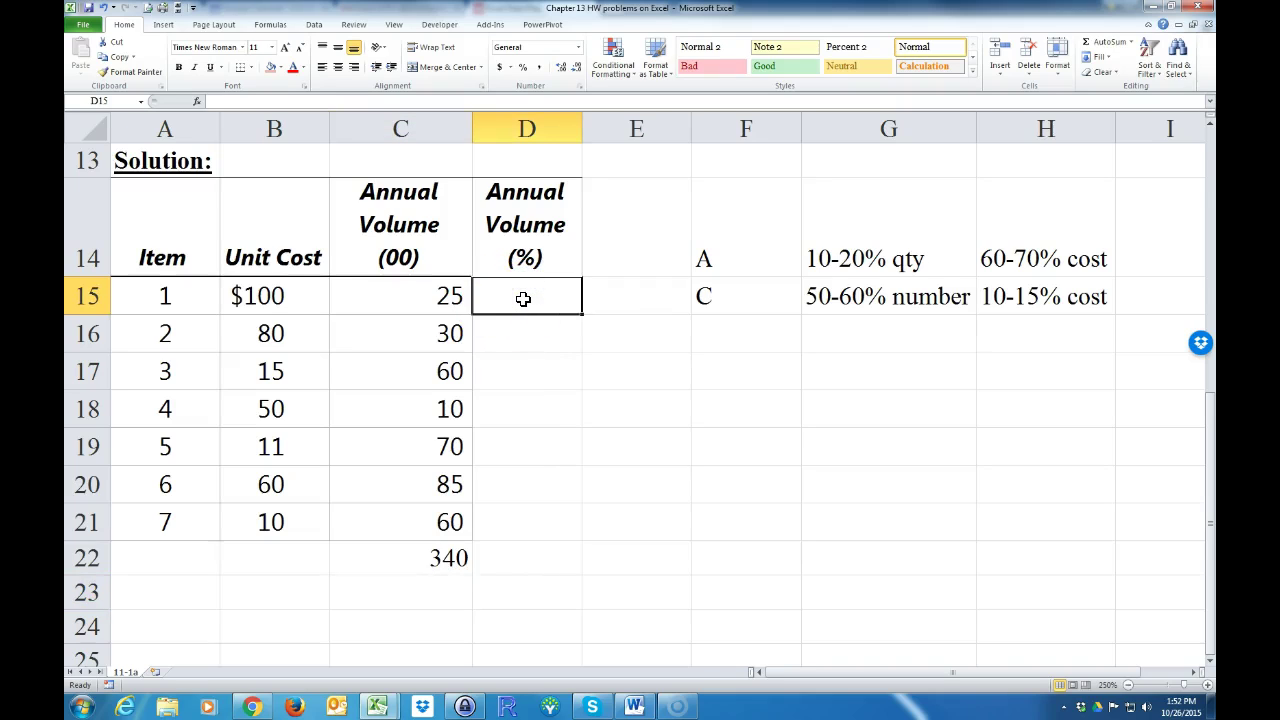
type("=")
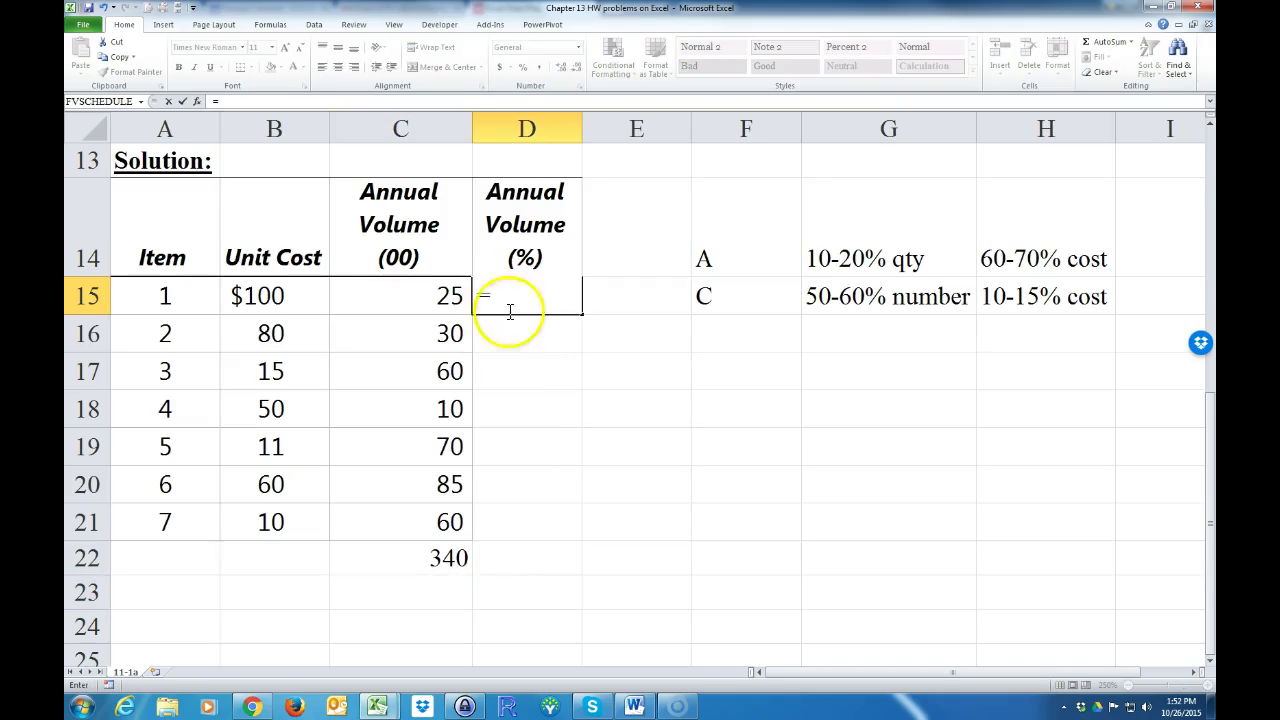
left_click(442, 297)
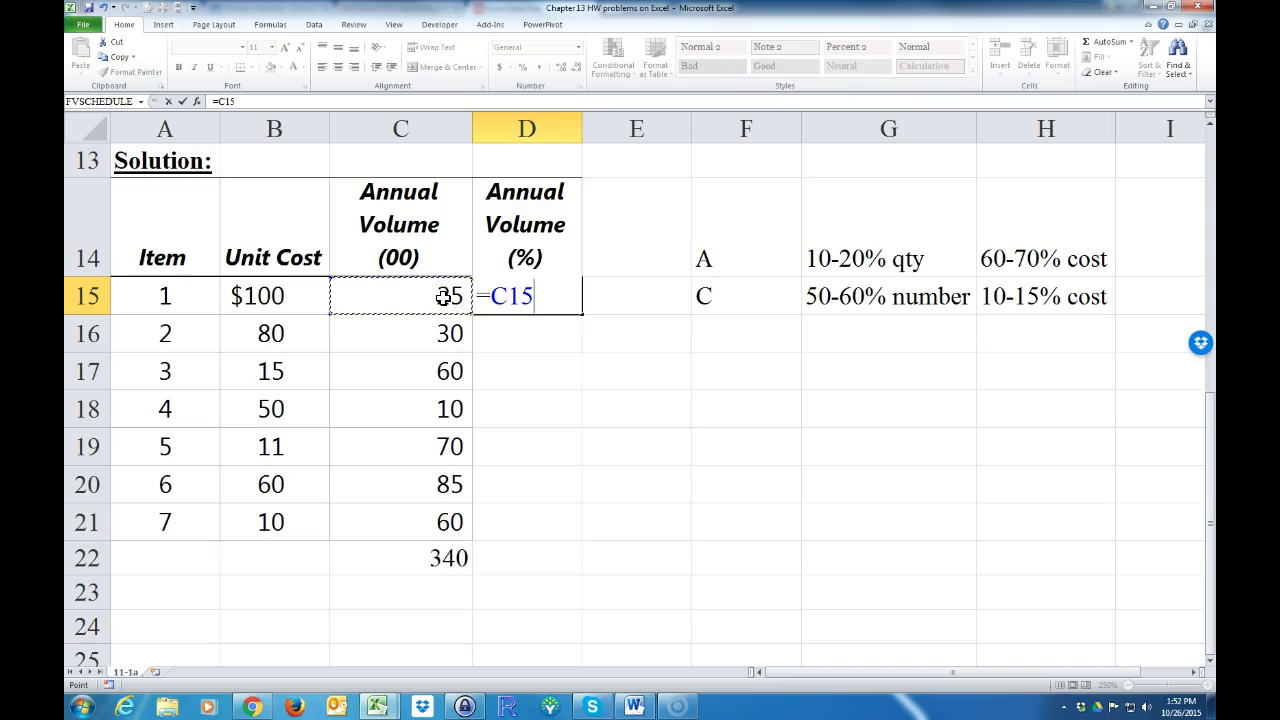
type("/")
left_click(425, 562)
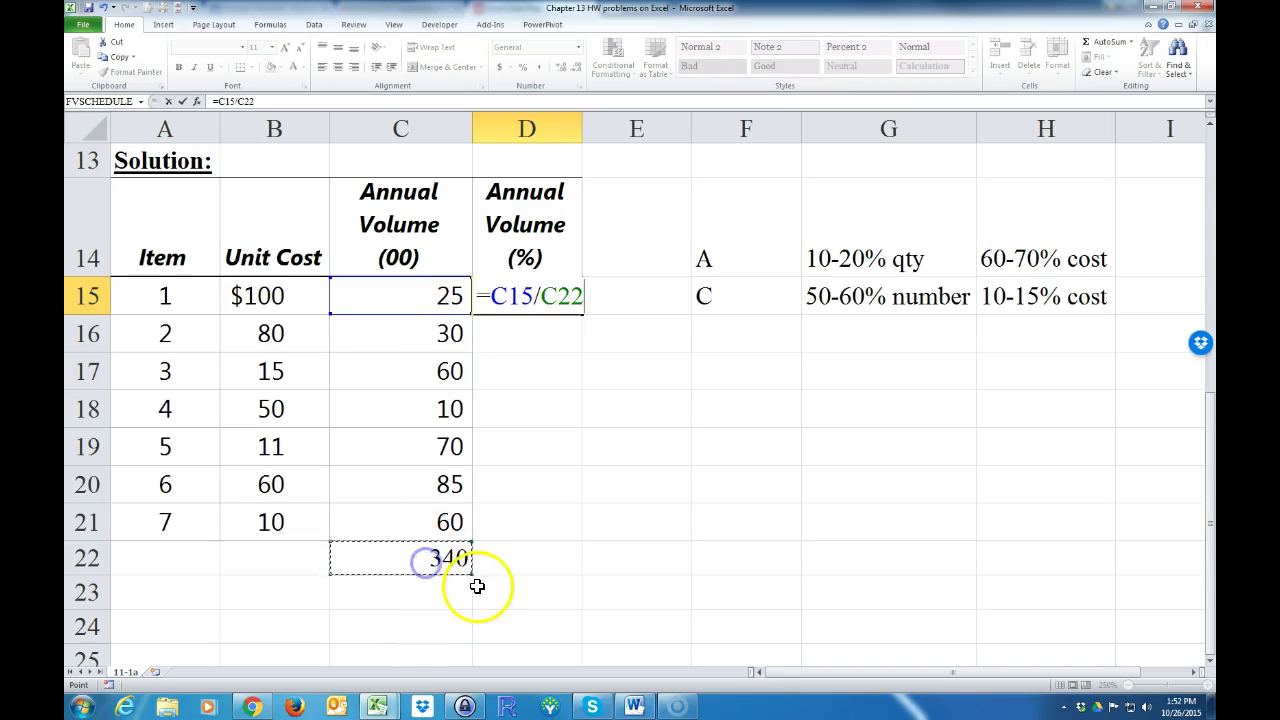
left_click(438, 565)
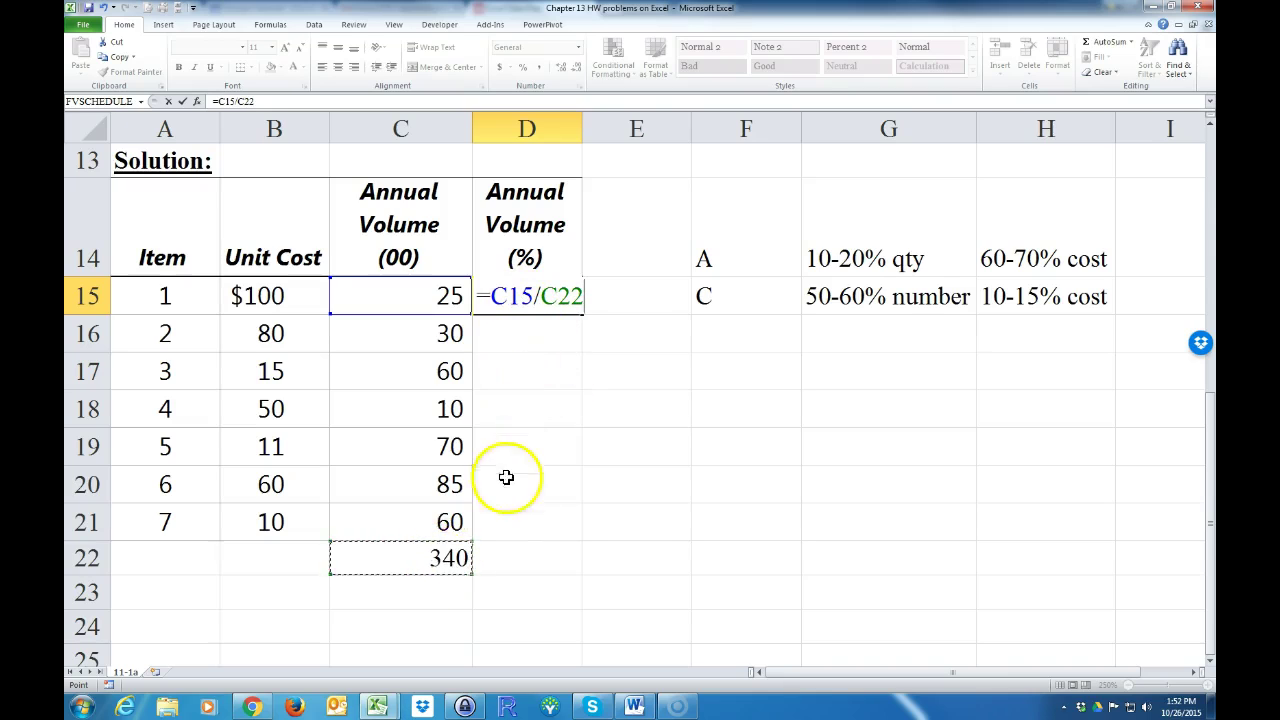
left_click(452, 548)
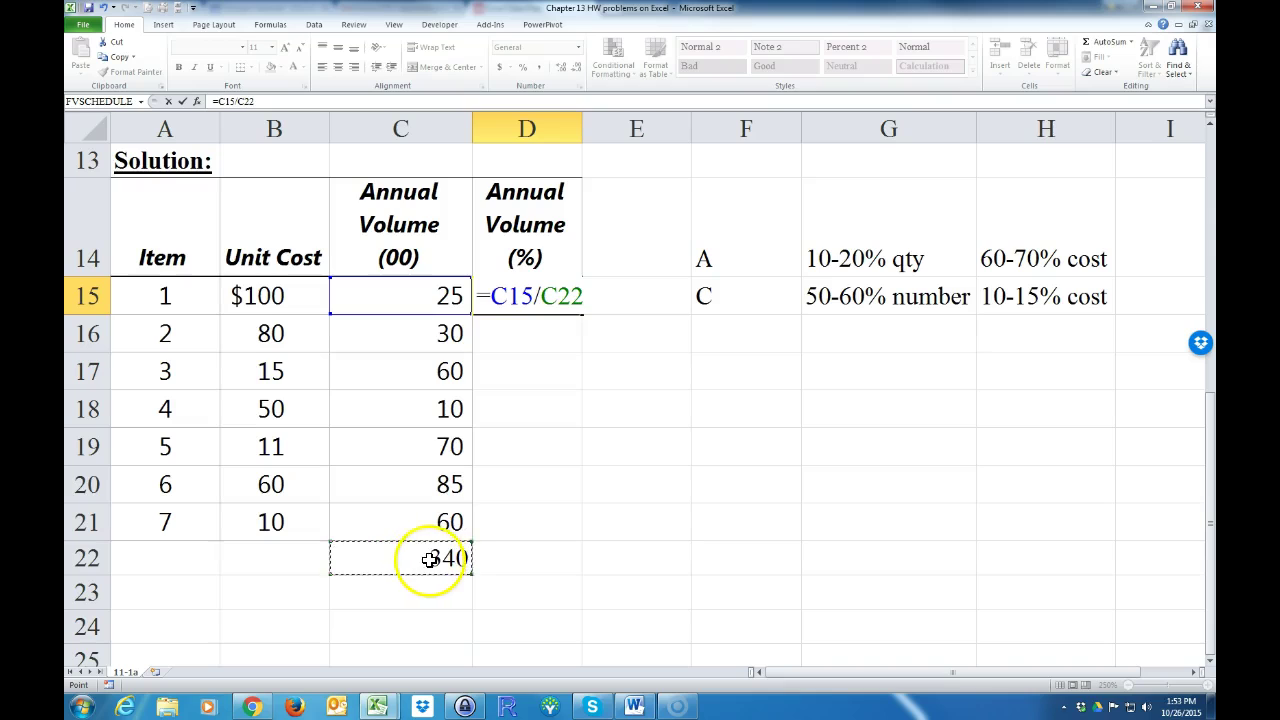
left_click(424, 557)
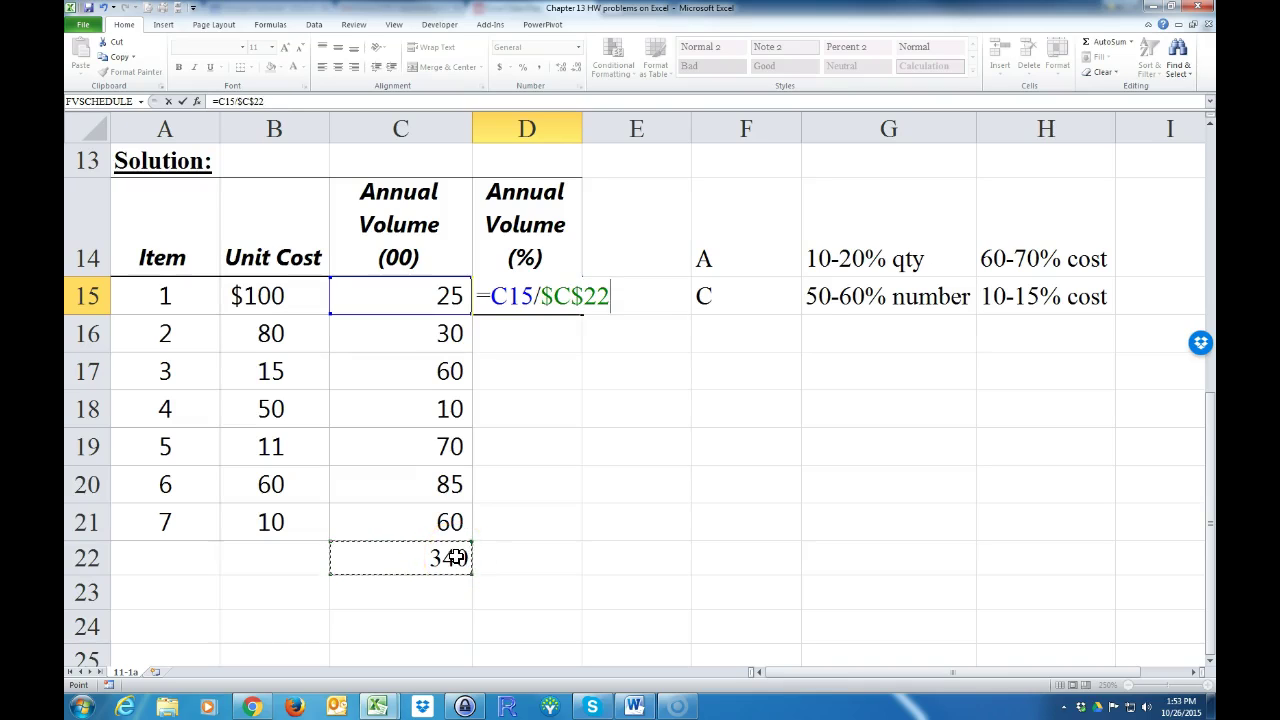
key("Return")
Fill the volume share formula down to D21 and apply Percent Style
left_click(538, 297)
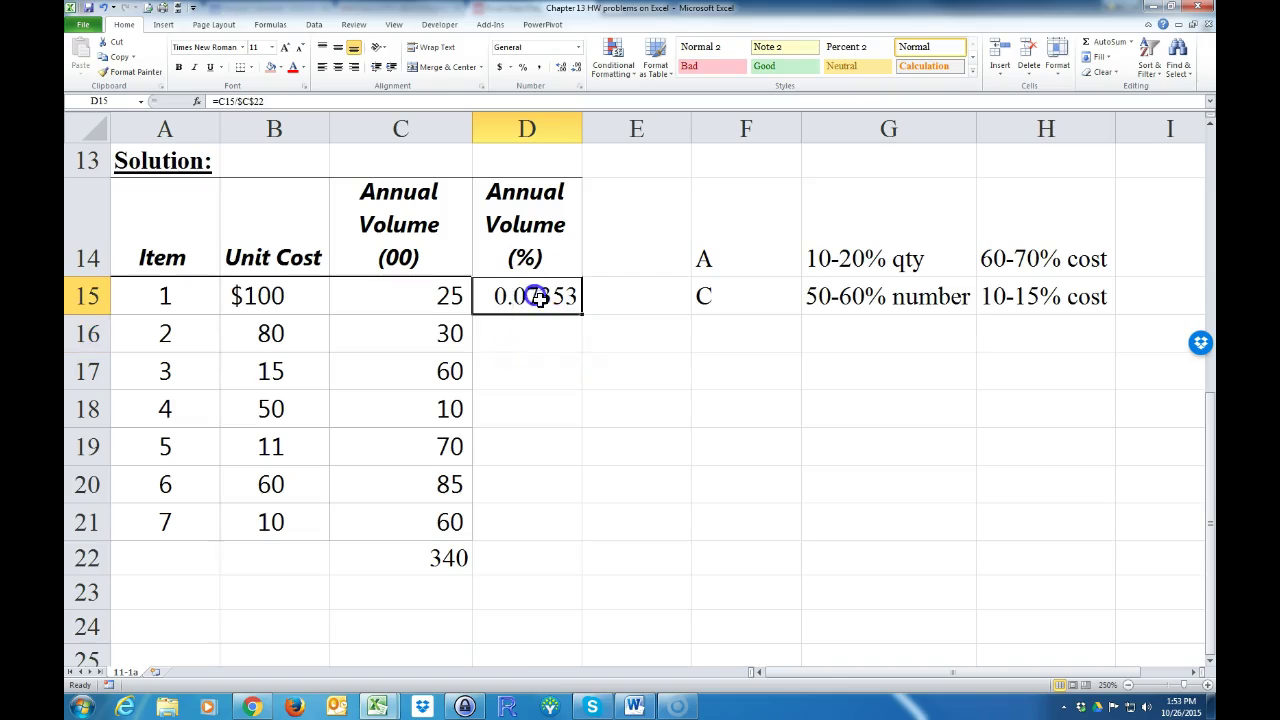
left_click_drag(583, 329, 543, 522)
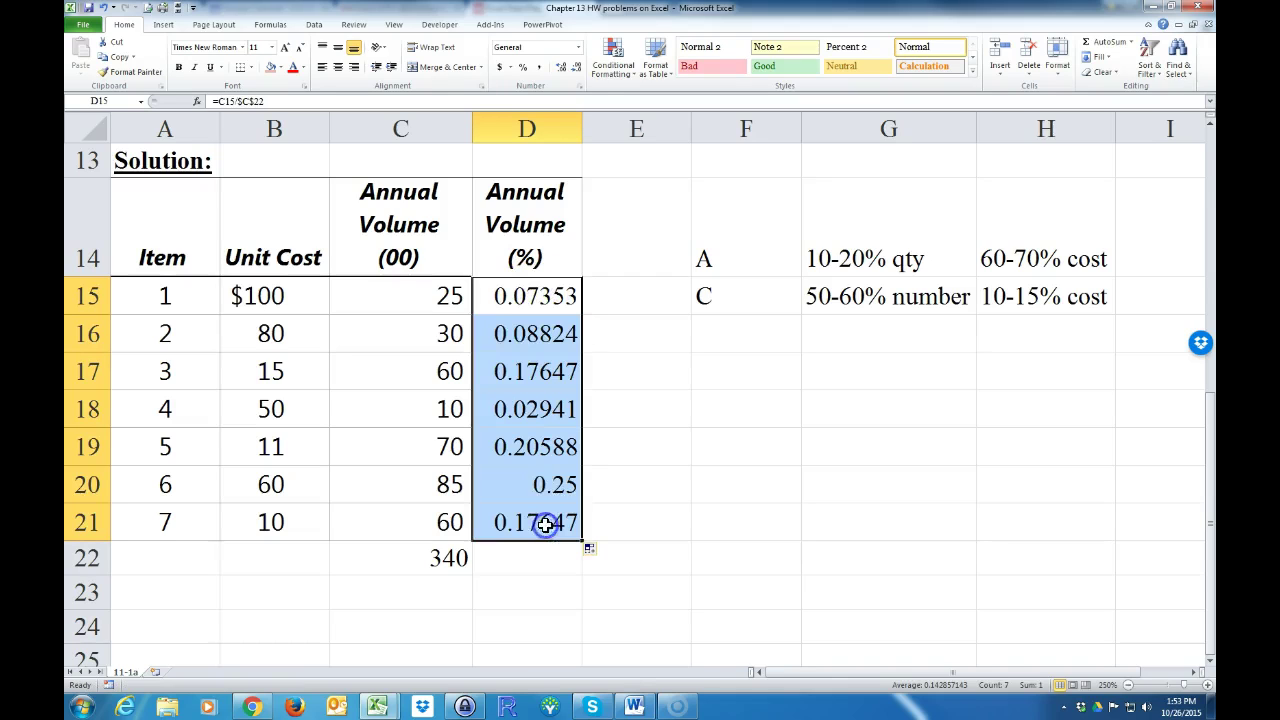
left_click(522, 75)
left_click(565, 564)
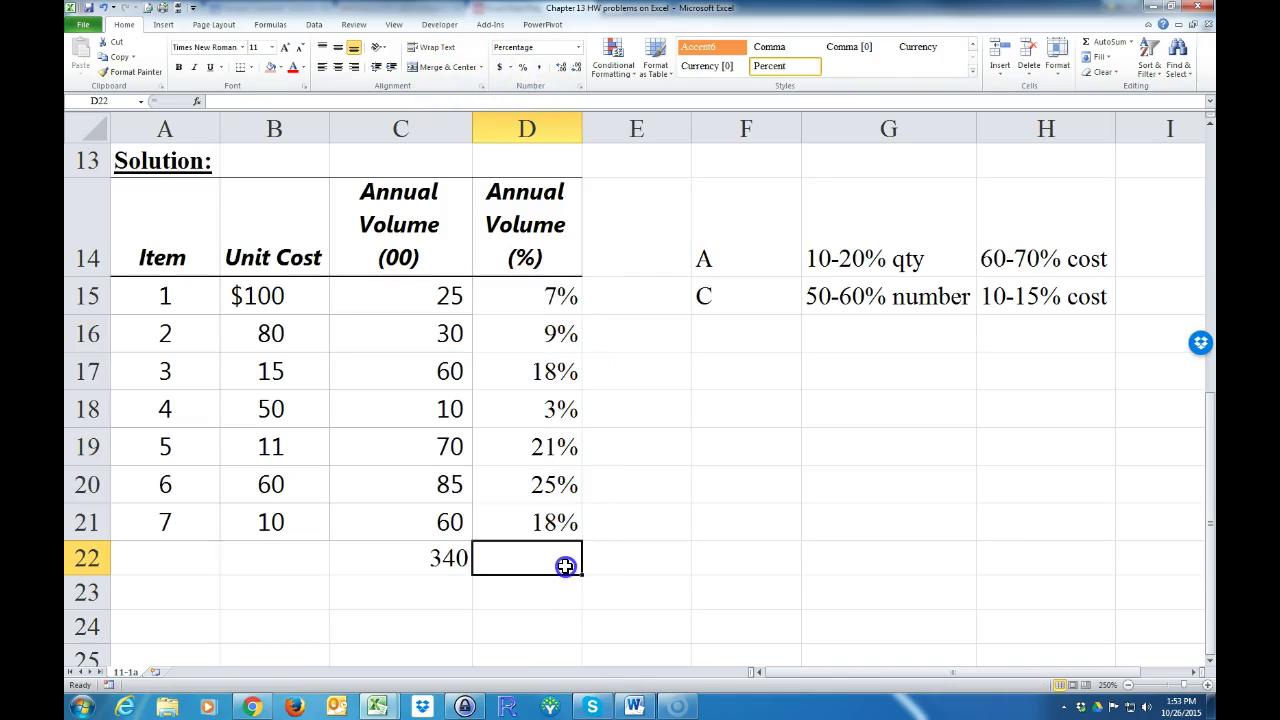
Enter the heading 'Annual Cost' in E14
left_click(640, 251)
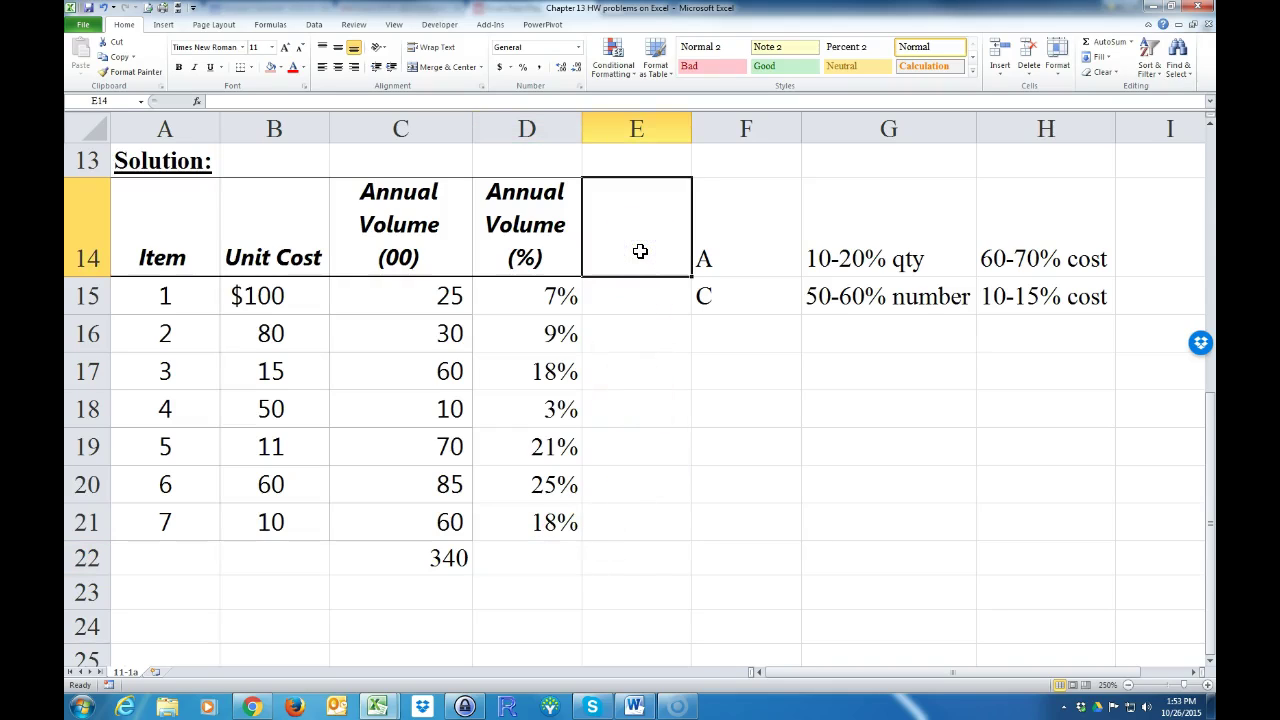
type("Annua")
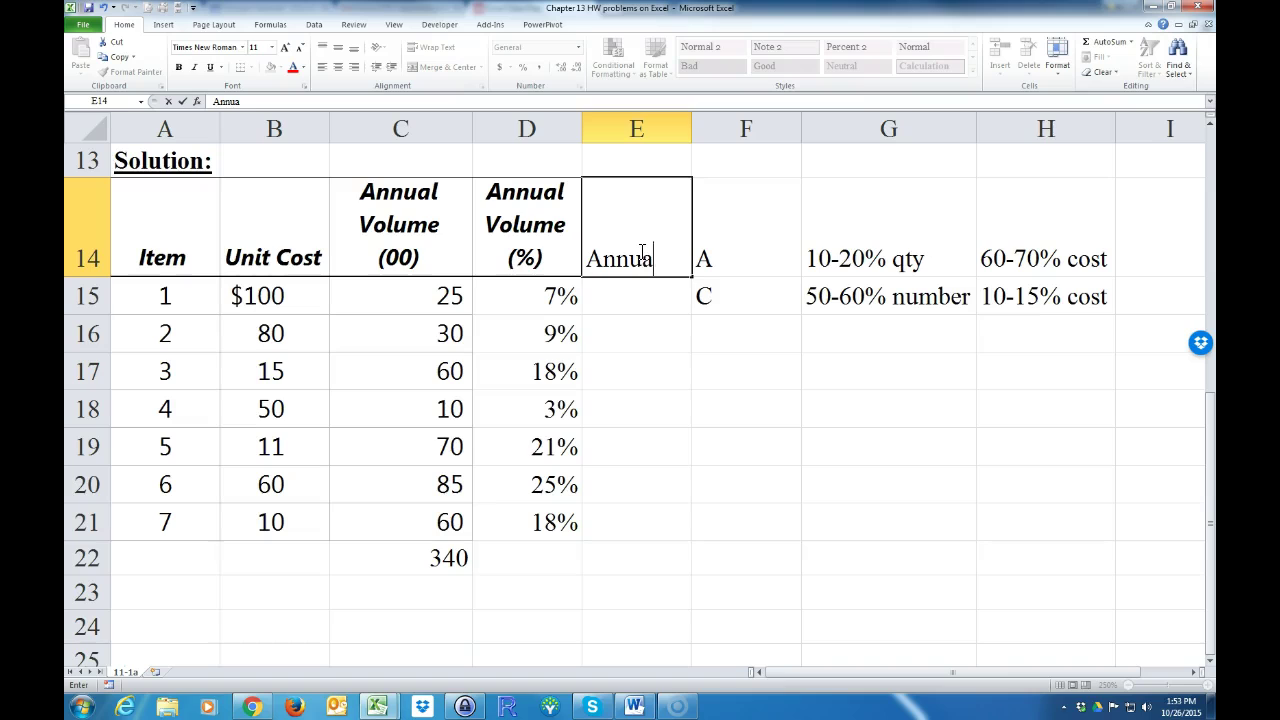
type("l Cost")
key("Return")
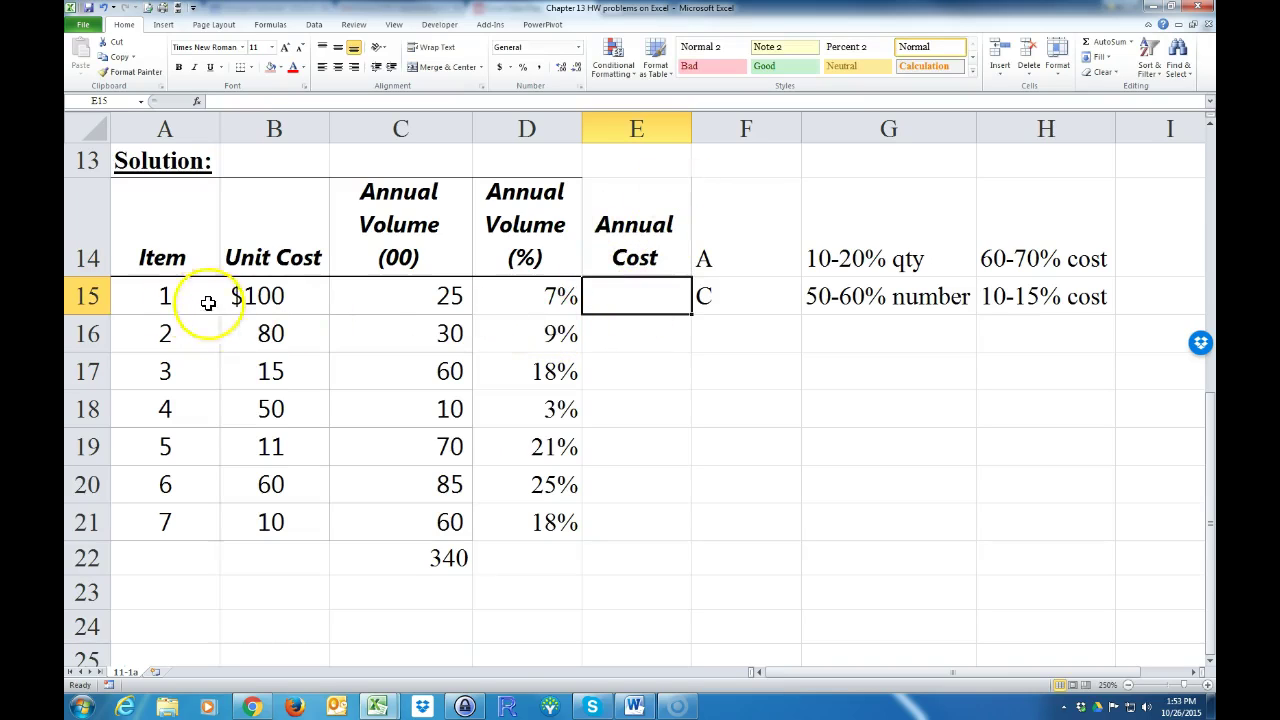
left_click(268, 296)
left_click(397, 302)
Enter =B15*C15 in E15 and fill it down to E21
left_click(620, 303)
type("=")
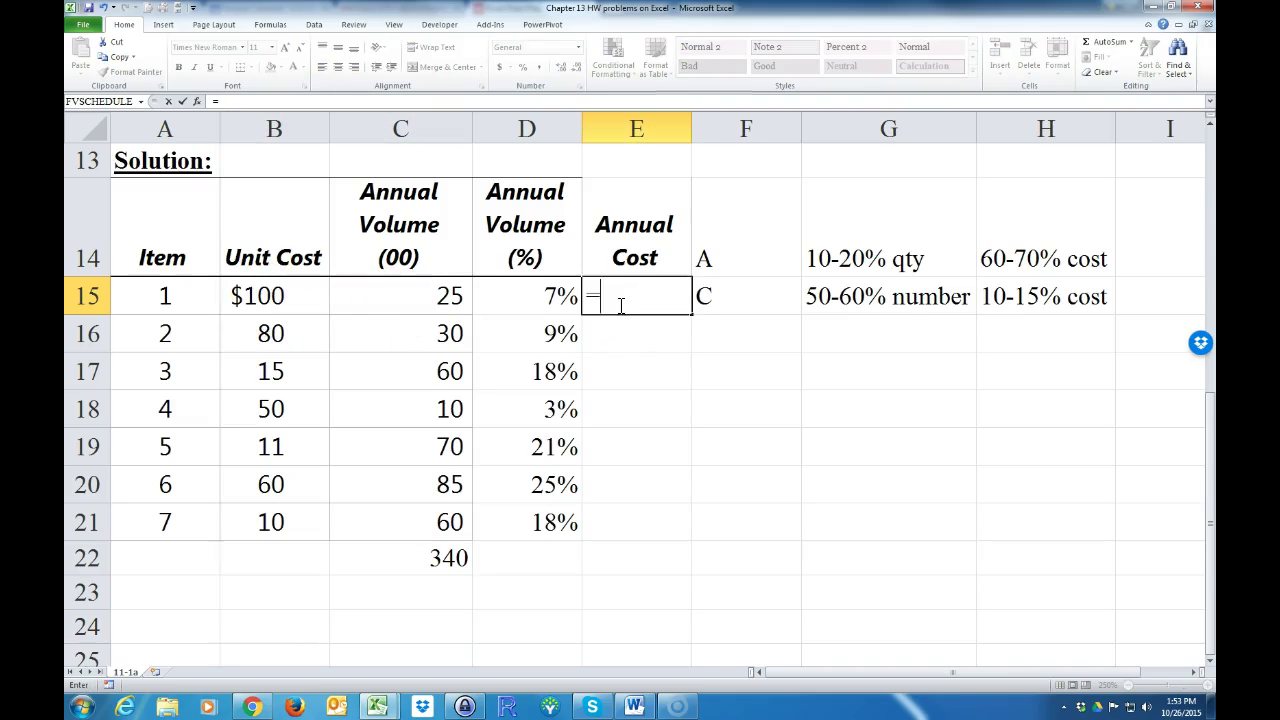
left_click(277, 296)
type("*")
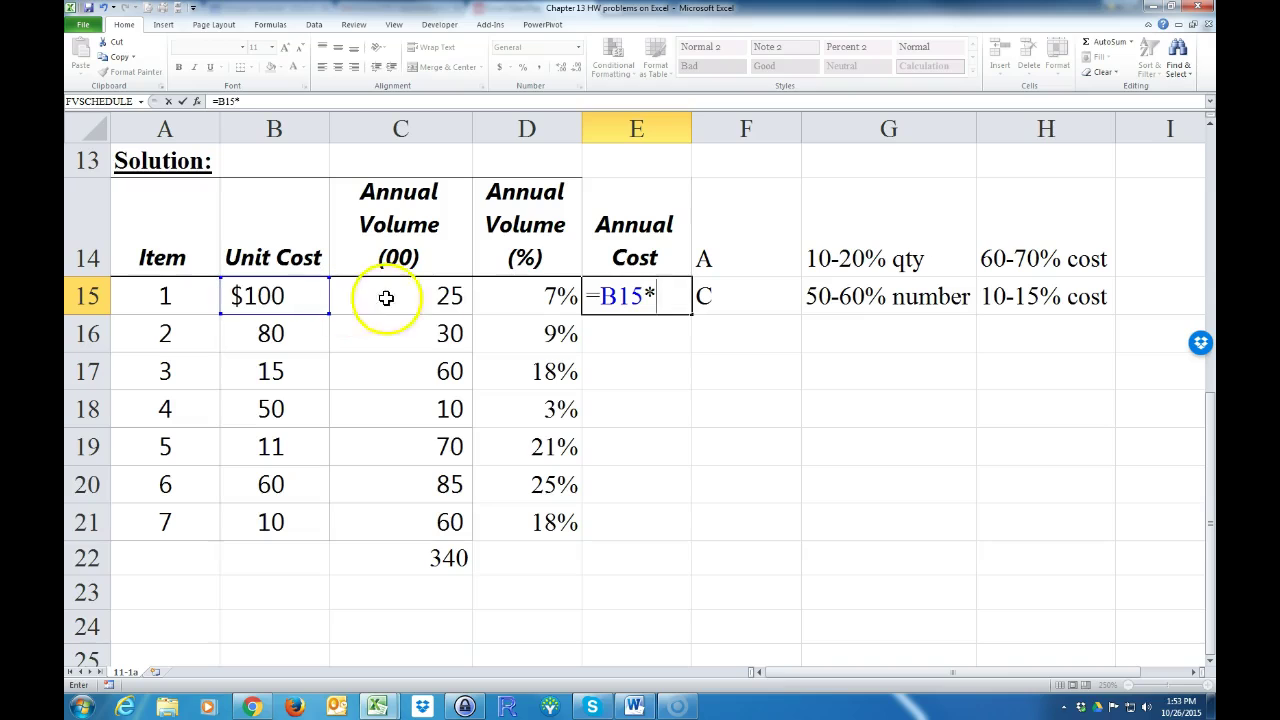
left_click(428, 298)
key("Return")
left_click(648, 300)
left_click_drag(692, 316, 651, 528)
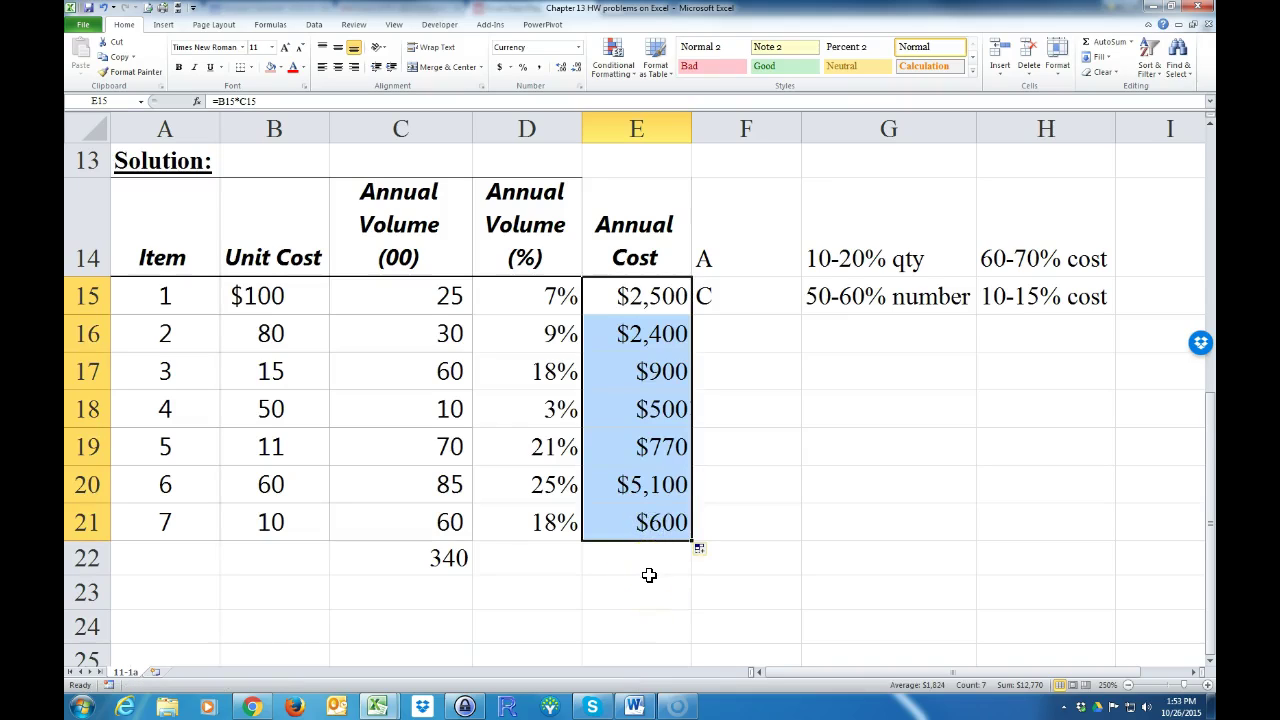
Move the A and C criteria notes one column right and one row down
left_click_drag(766, 266, 1010, 290)
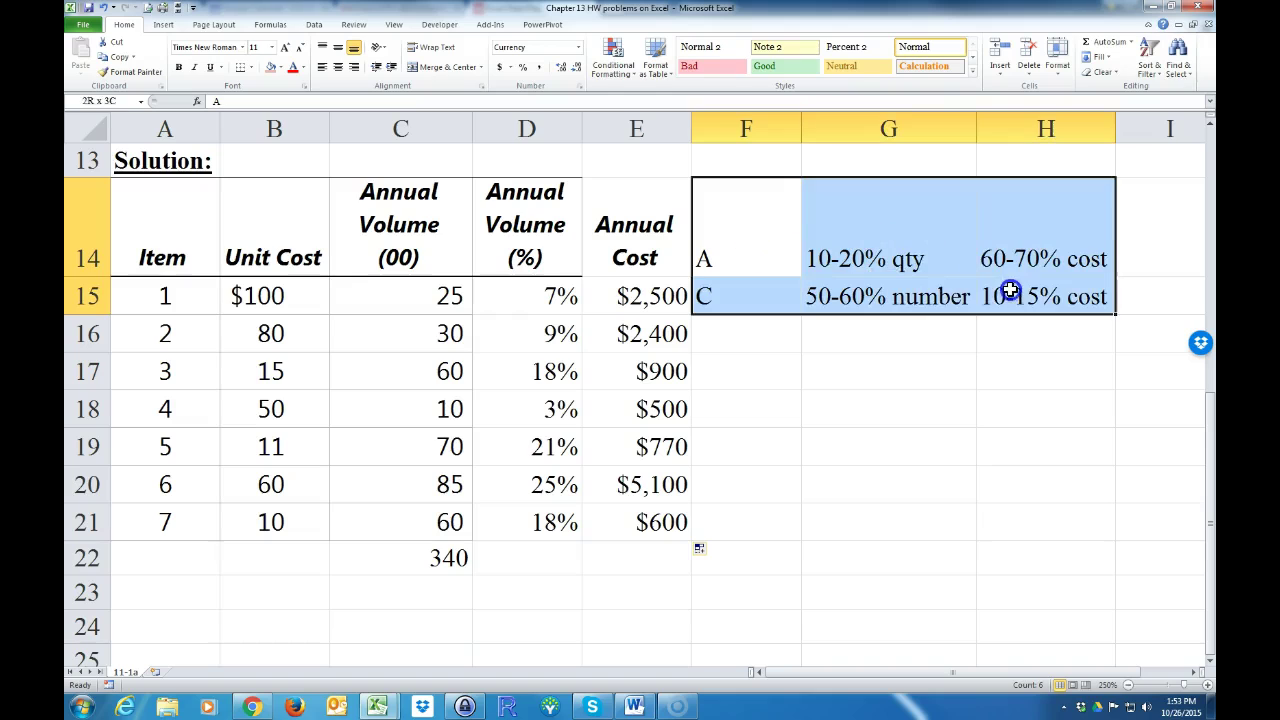
left_click_drag(919, 190, 1000, 300)
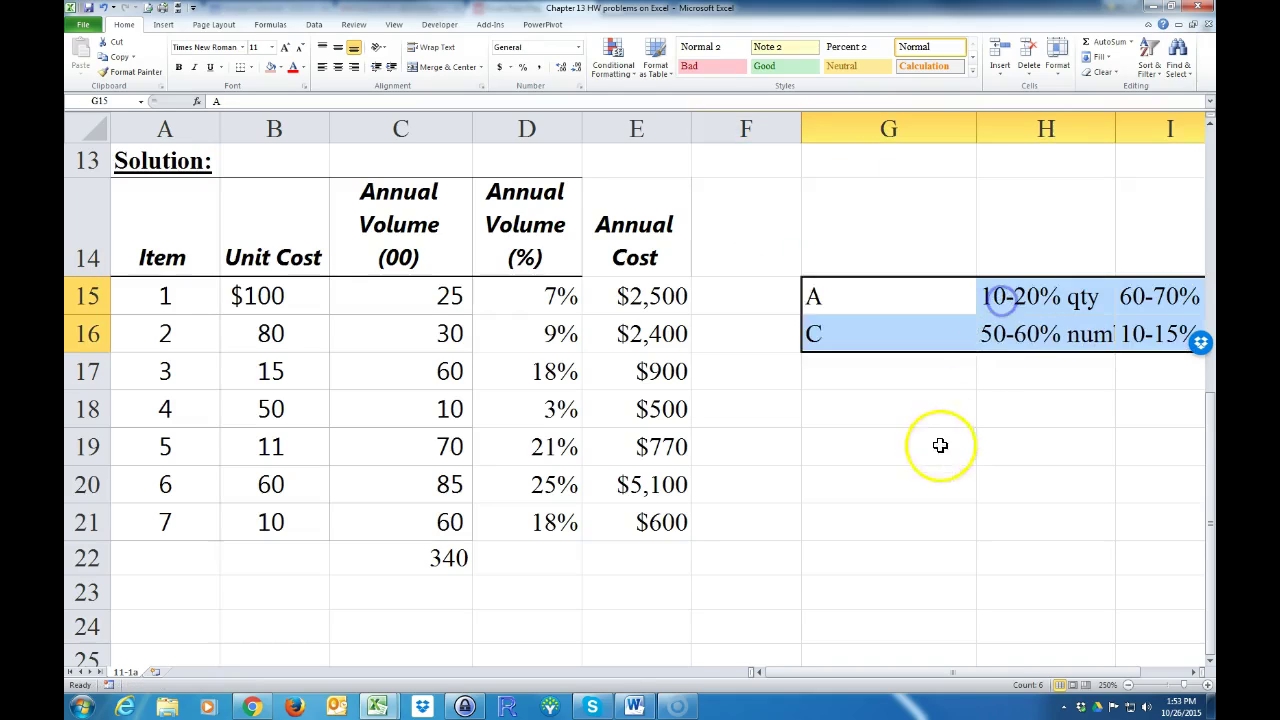
left_click(934, 445)
Enter the heading 'Annual Cost (%)' in F14
left_click(717, 245)
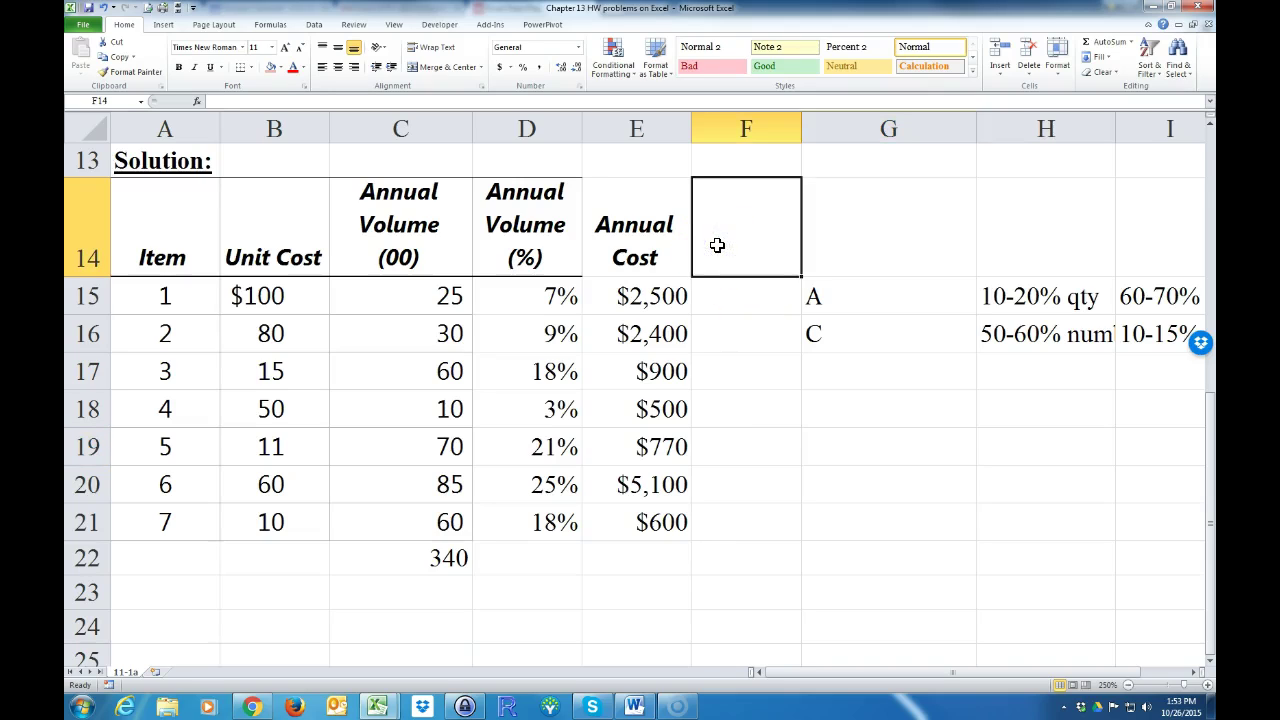
type("Annual Cost (")
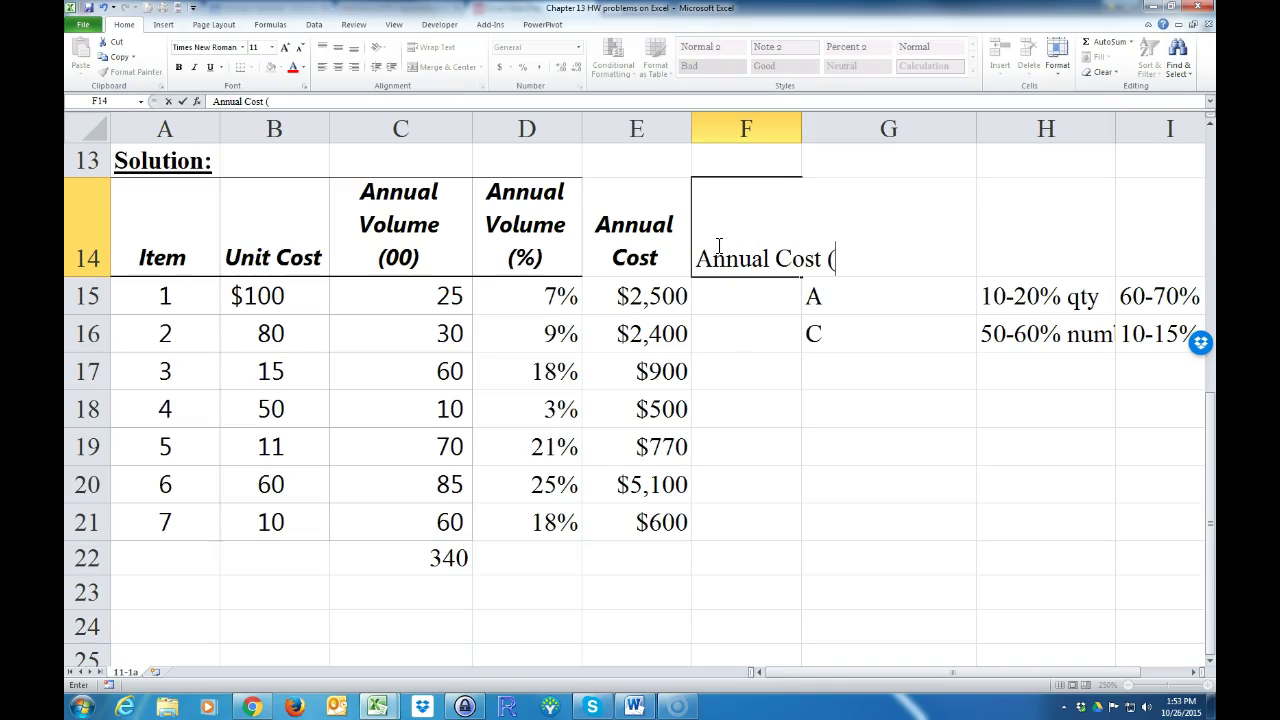
type("%)")
key("Return")
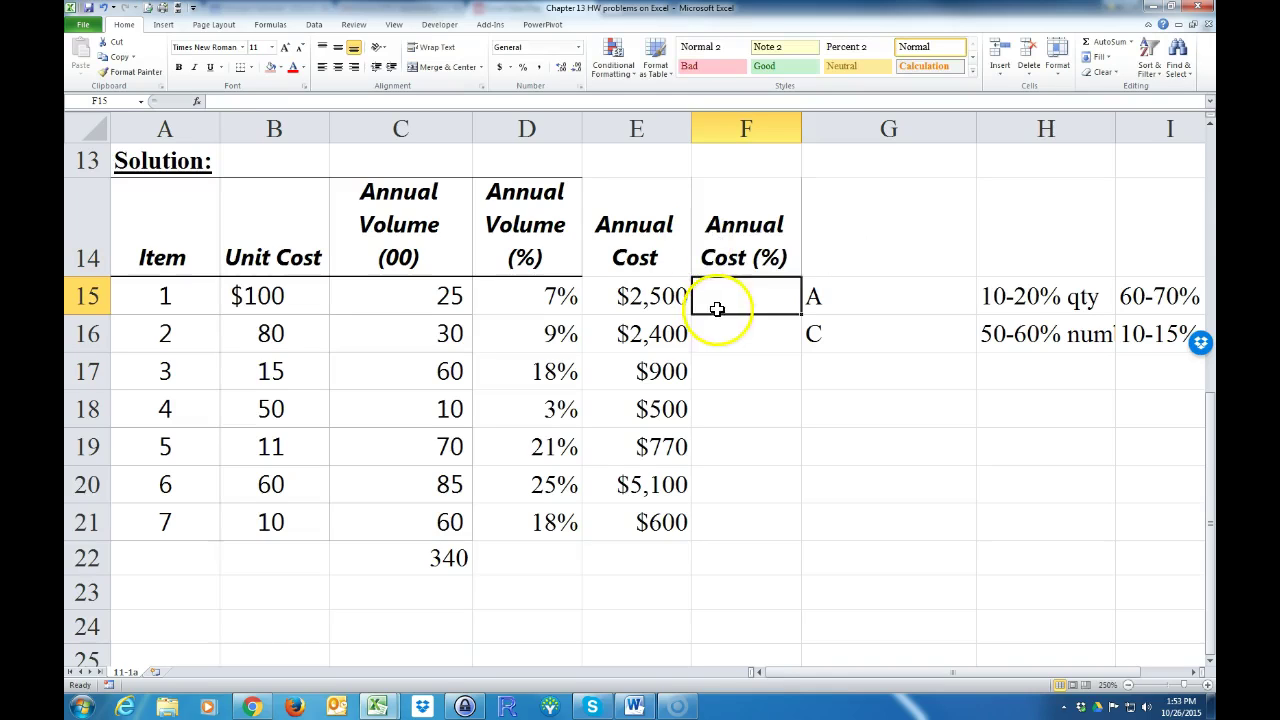
AutoSum the annual costs in E22, giving $12,770
left_click(650, 559)
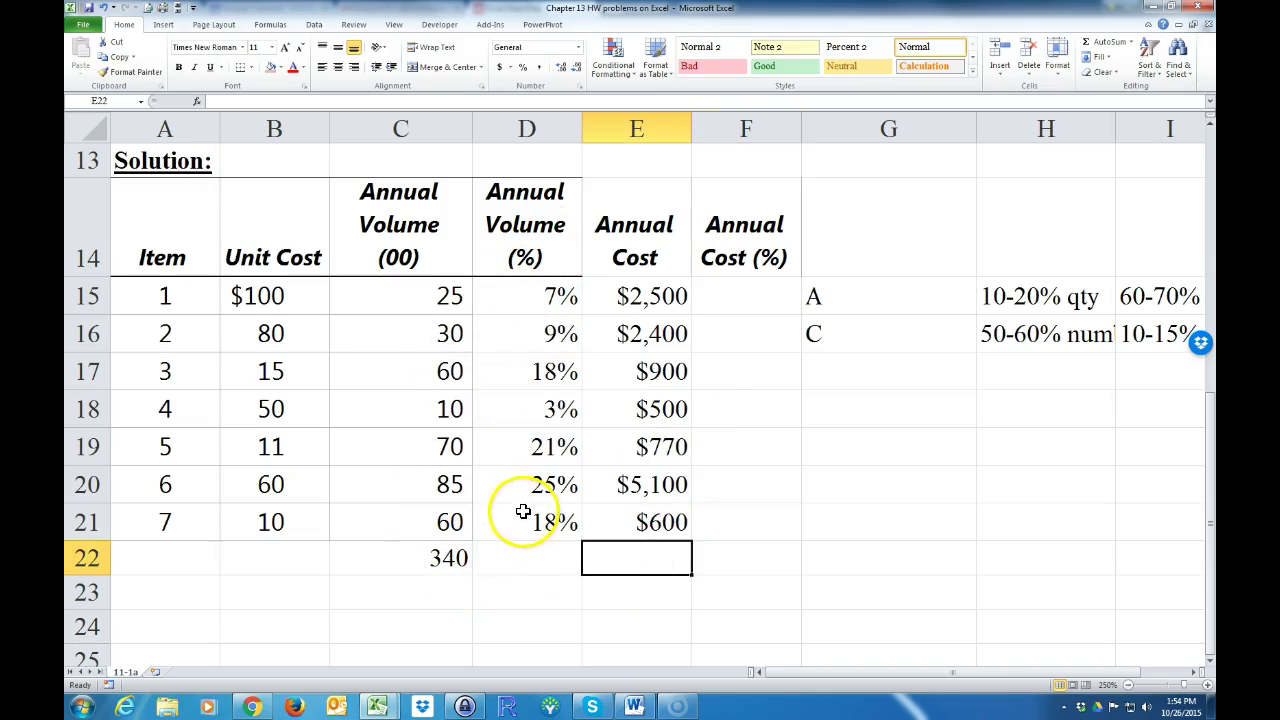
left_click(1100, 42)
key("Return")
Enter =E15/$E$22 in F15 for item 1's cost share
left_click(745, 309)
type("=")
left_click(638, 294)
type("/")
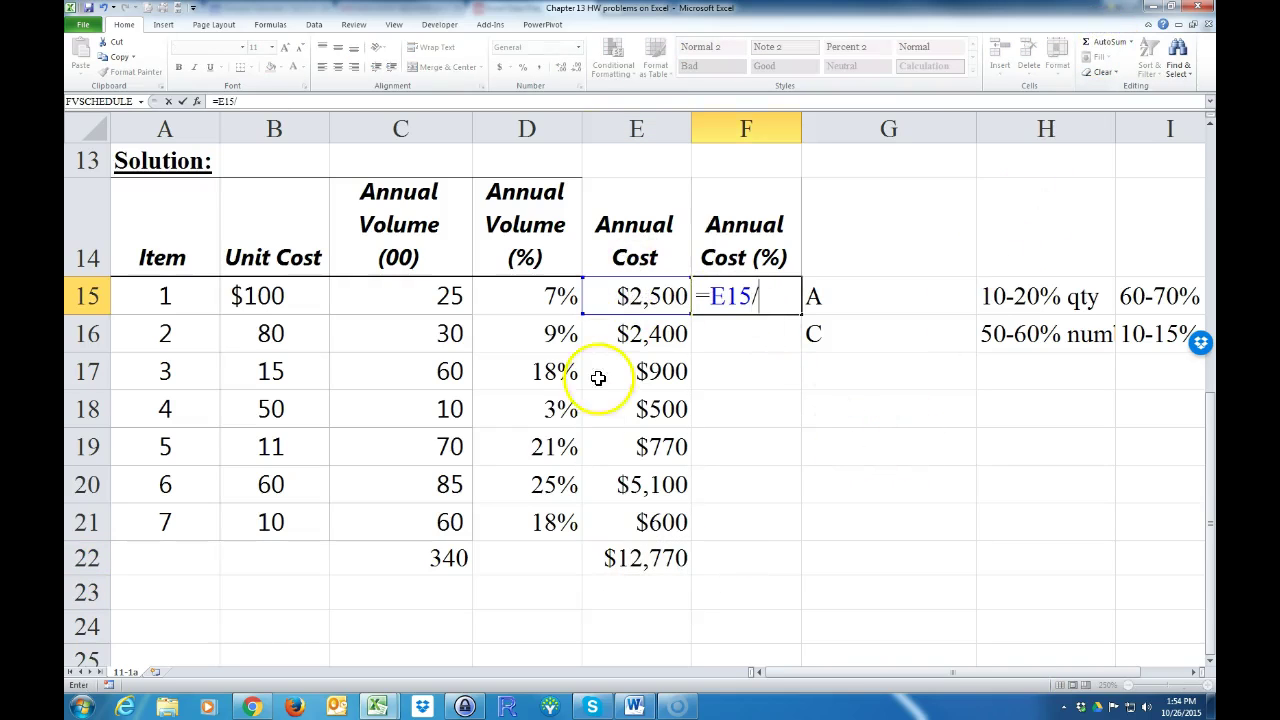
left_click(640, 558)
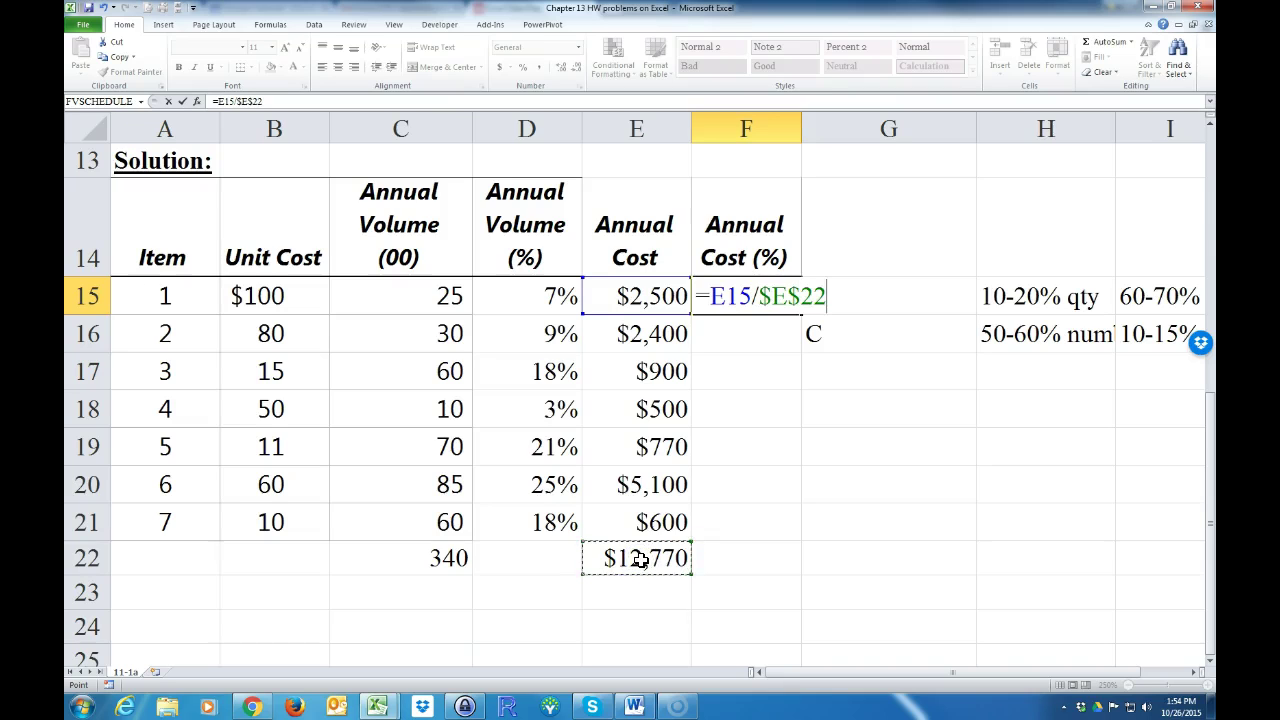
key("Return")
Fill the cost share formula down to F21 and apply Percent Style
left_click(757, 297)
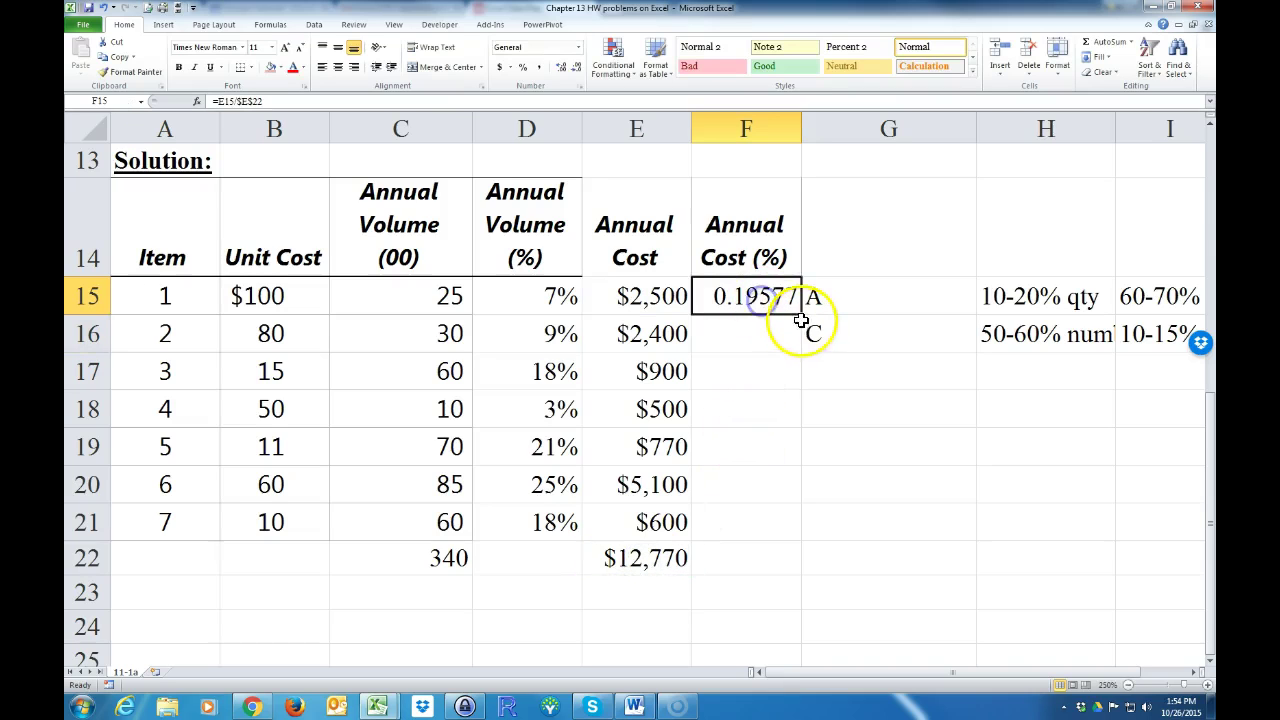
left_click_drag(803, 315, 757, 522)
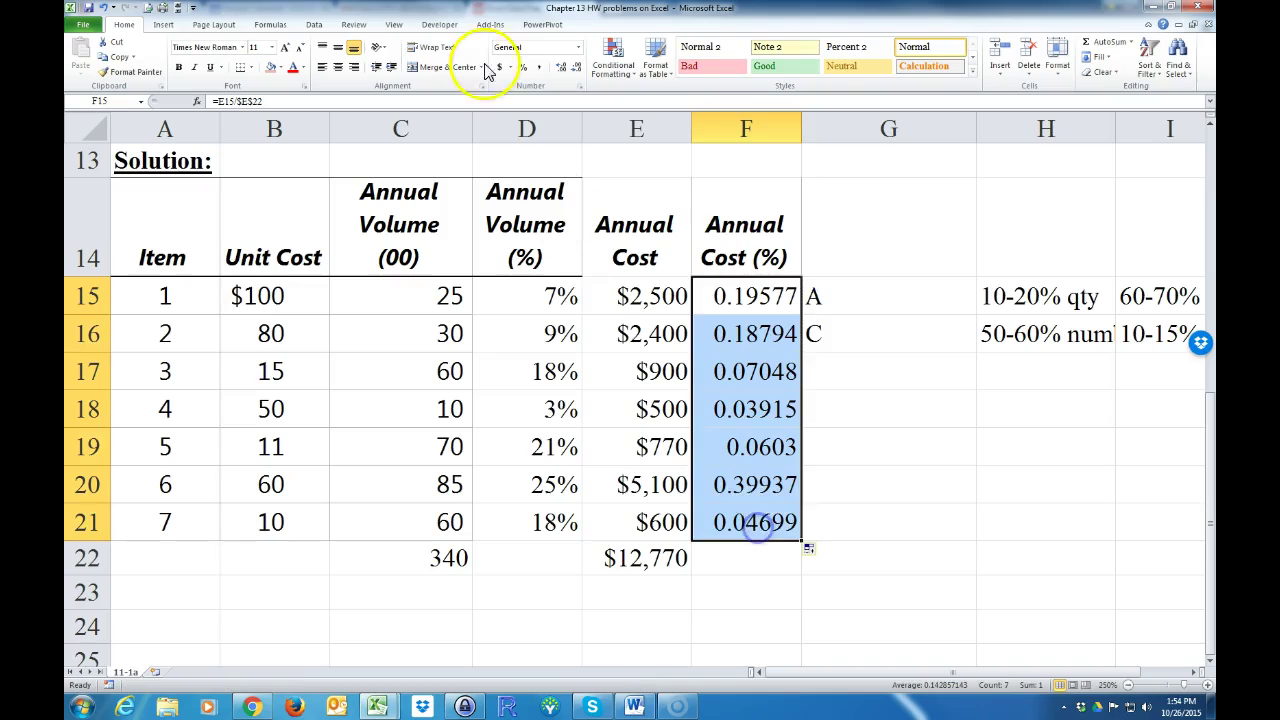
left_click(524, 70)
left_click(760, 582)
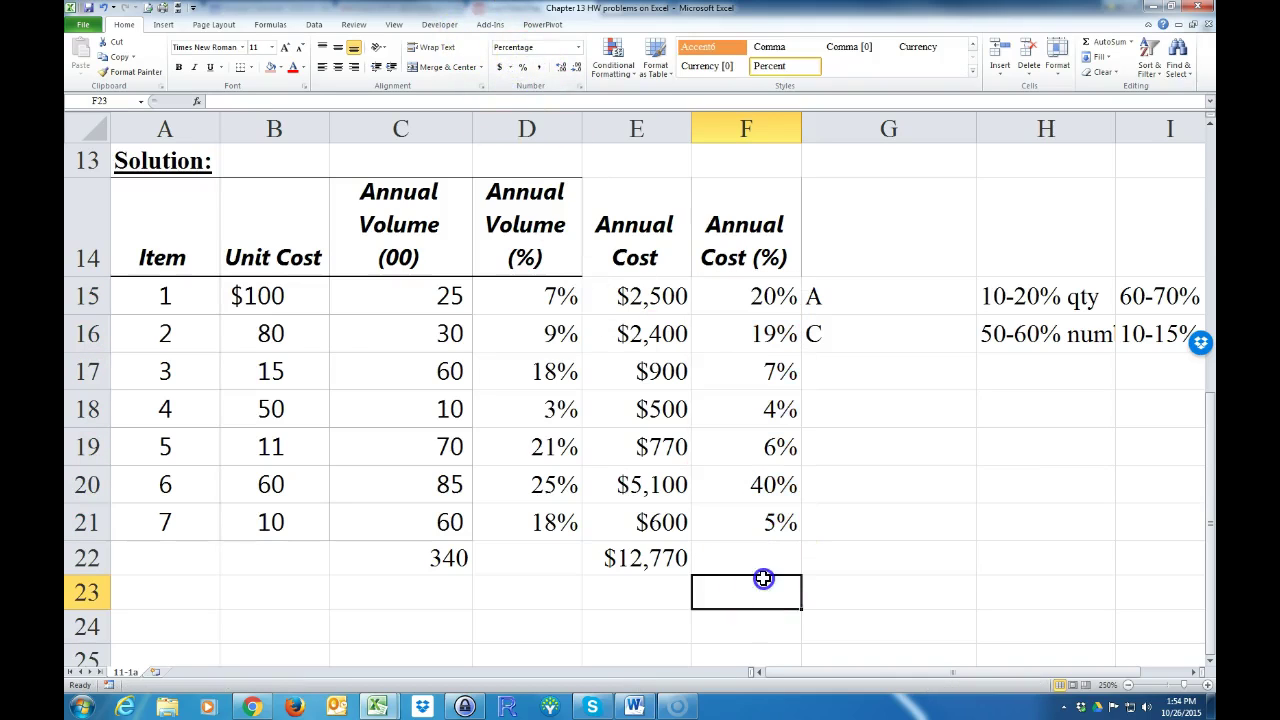
left_click(276, 362)
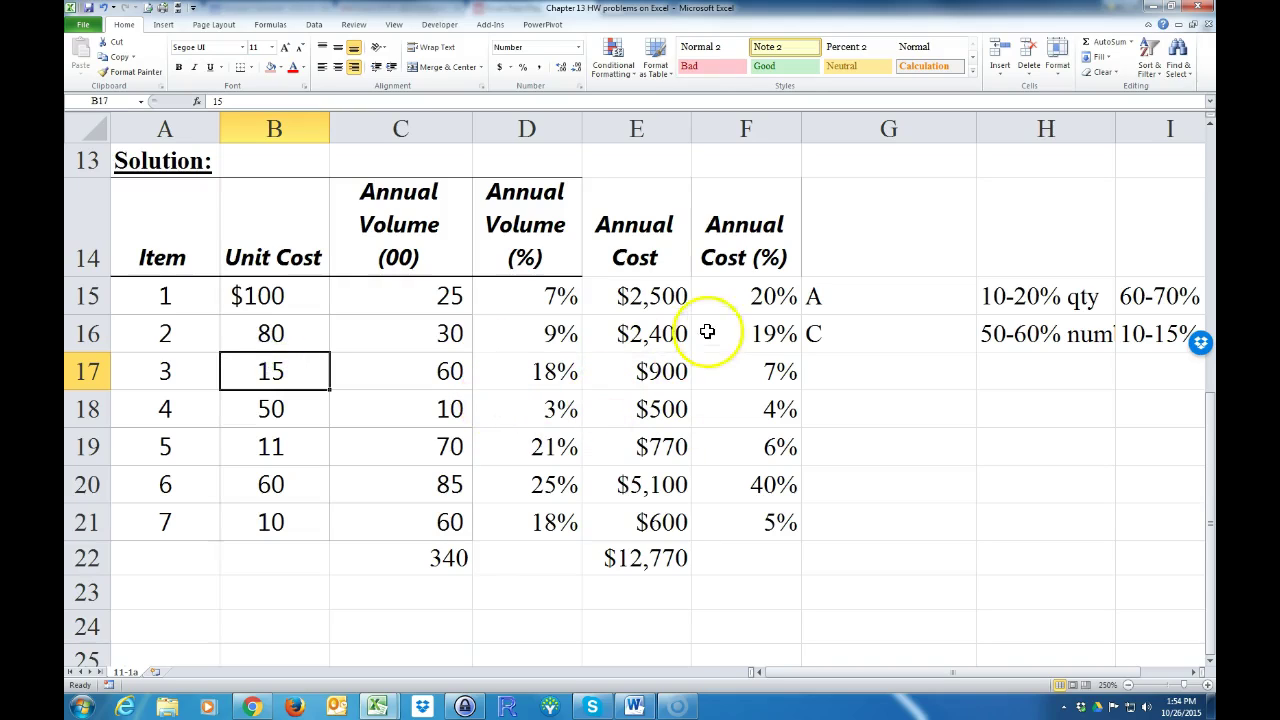
Autofit the widths of columns G and H around the criteria notes
left_click_drag(749, 297, 770, 520)
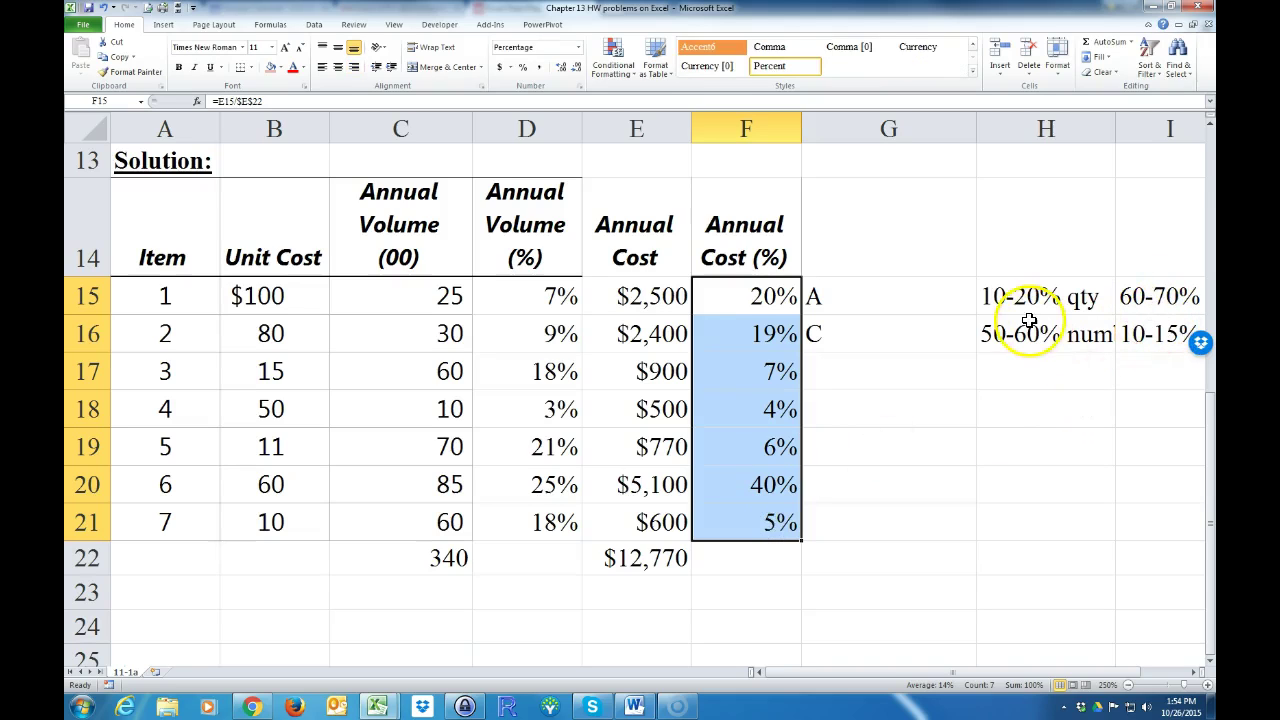
double_click(977, 129)
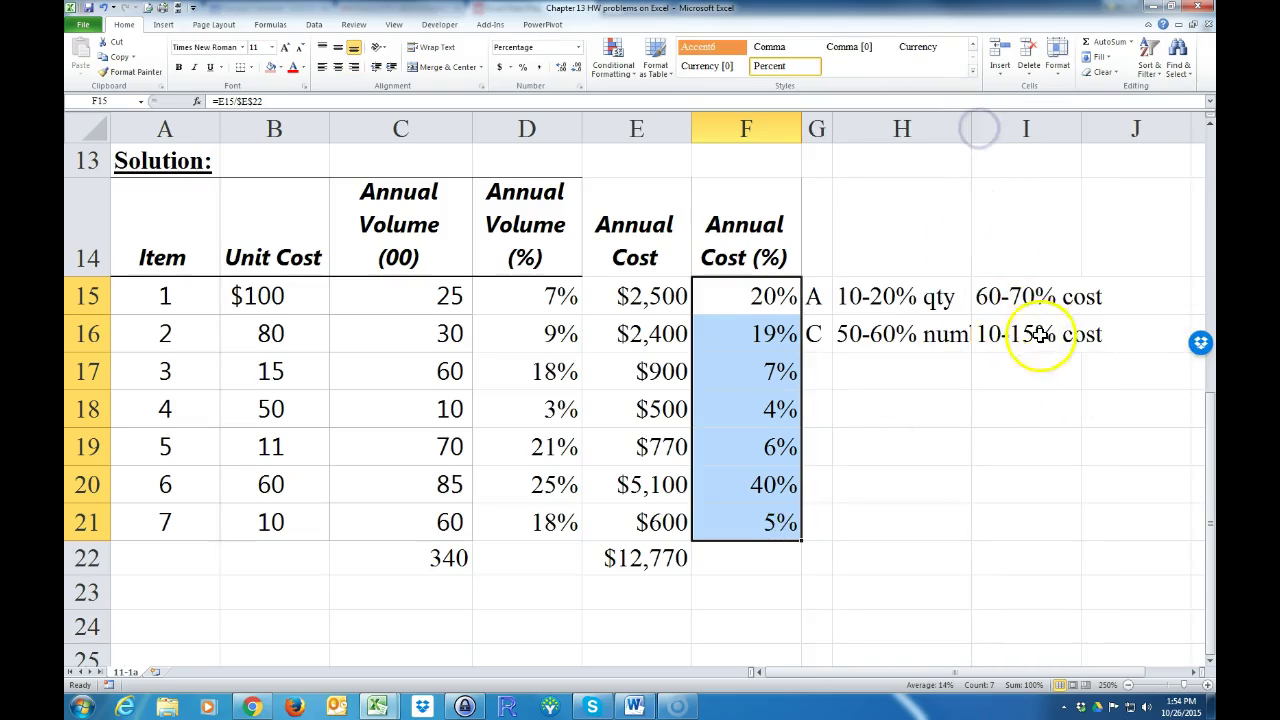
left_click_drag(882, 296, 880, 334)
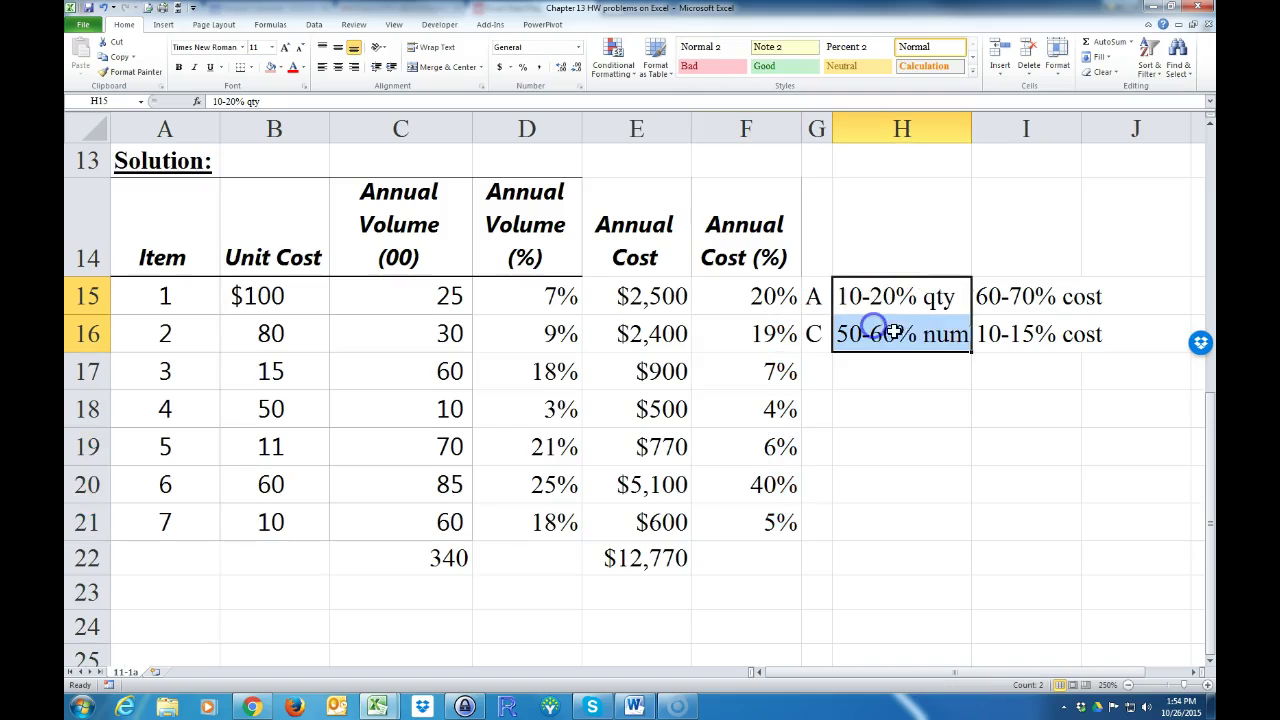
double_click(975, 129)
Change the C-class quantity note to read '50-60% qty' and refit column H
left_click(950, 338)
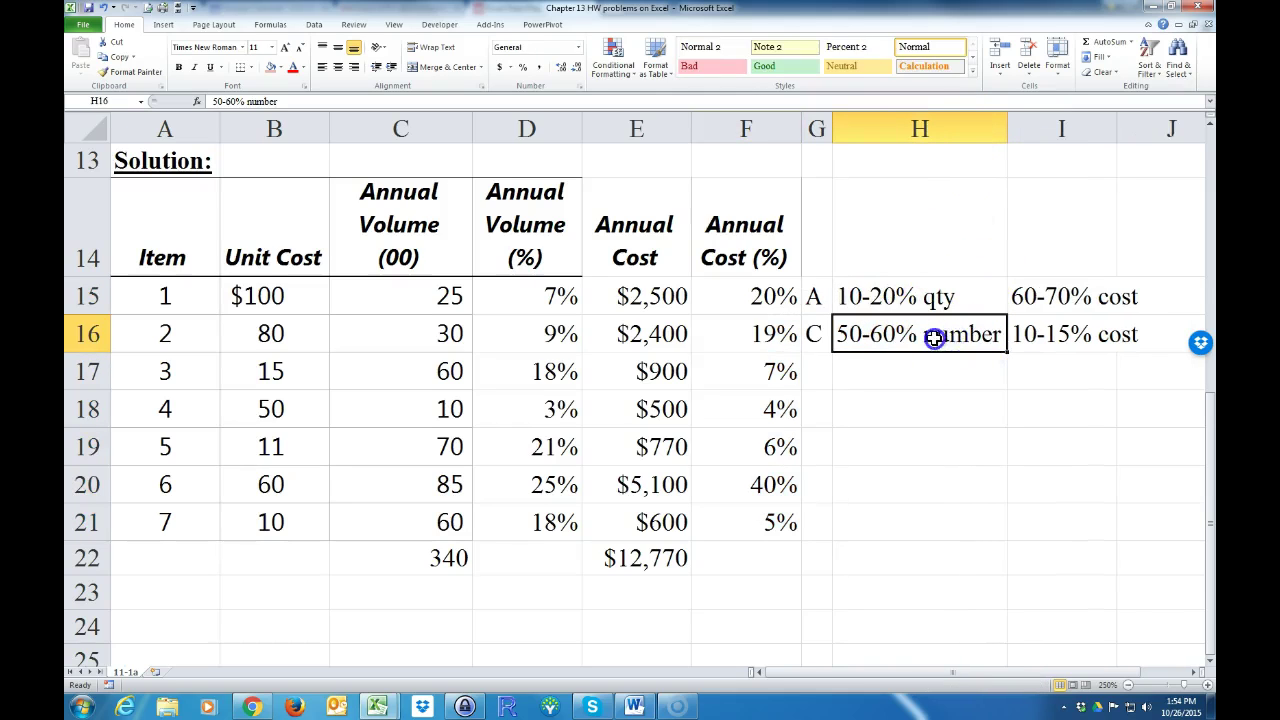
double_click(930, 338)
type("qt")
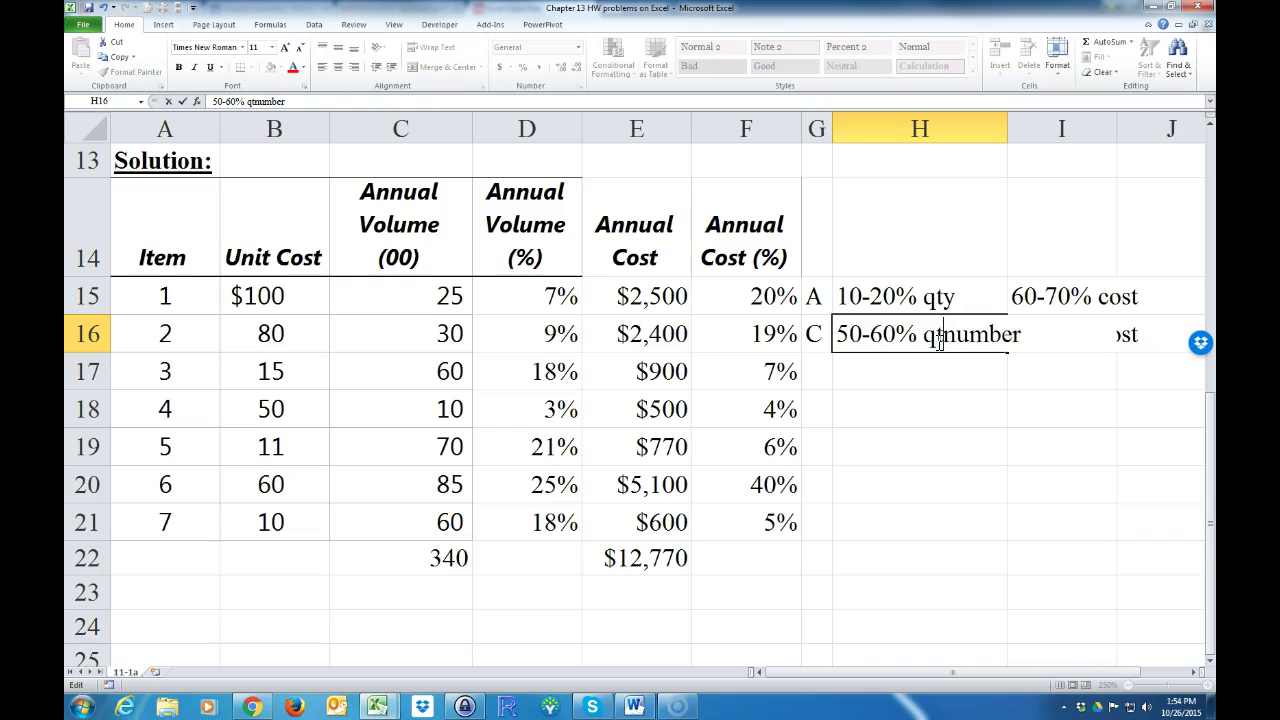
type("y")
key("Return")
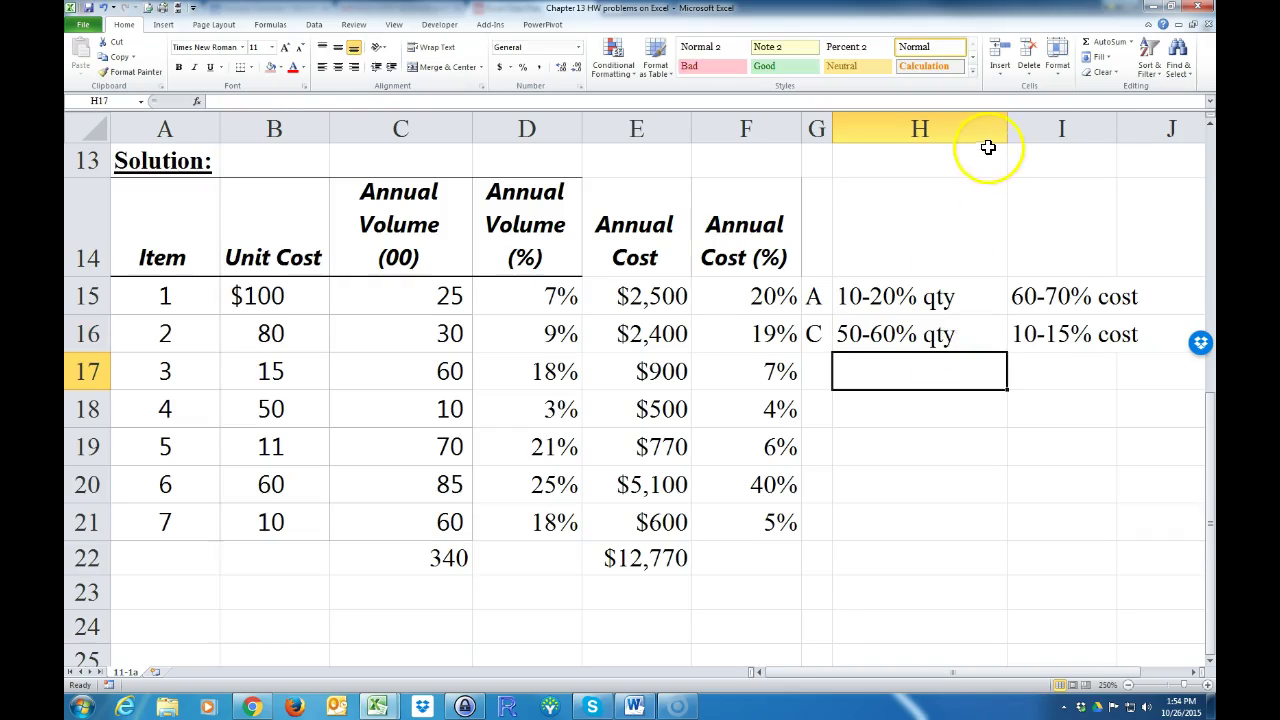
double_click(1008, 129)
left_click_drag(523, 310, 516, 524)
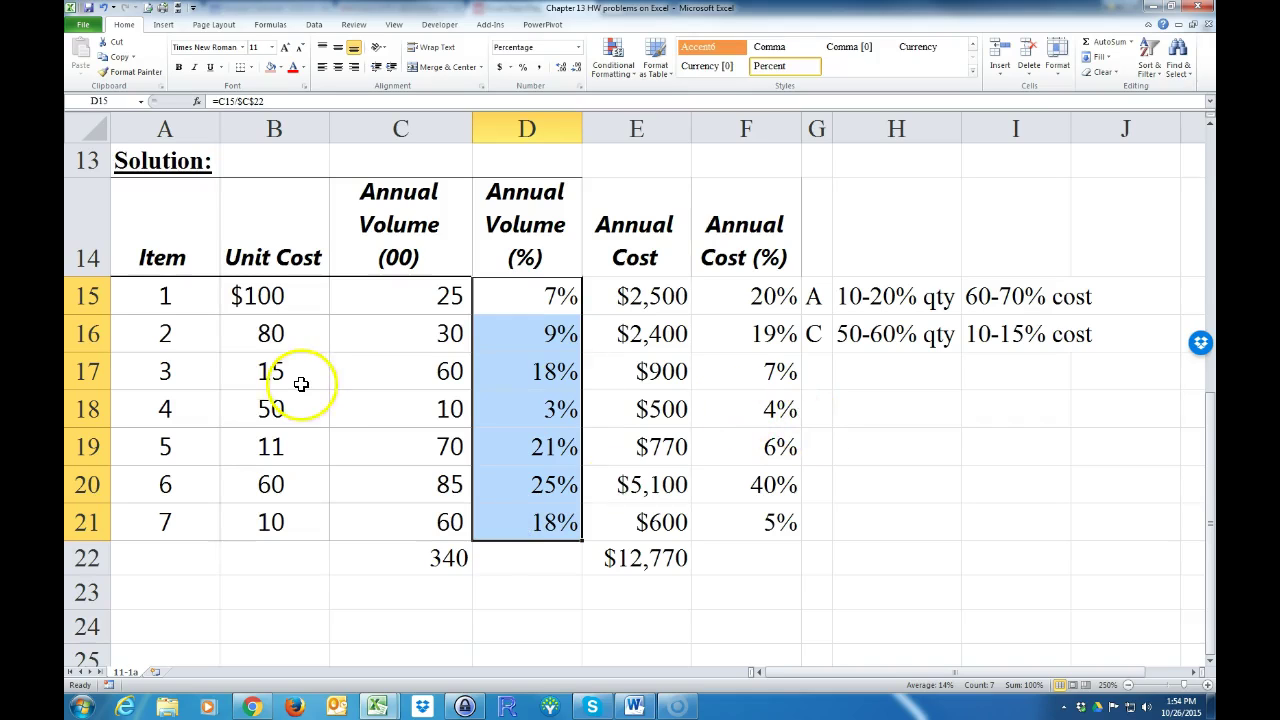
Sort A14:F21, with headers, by Annual Cost from largest to smallest
left_click_drag(157, 263, 717, 514)
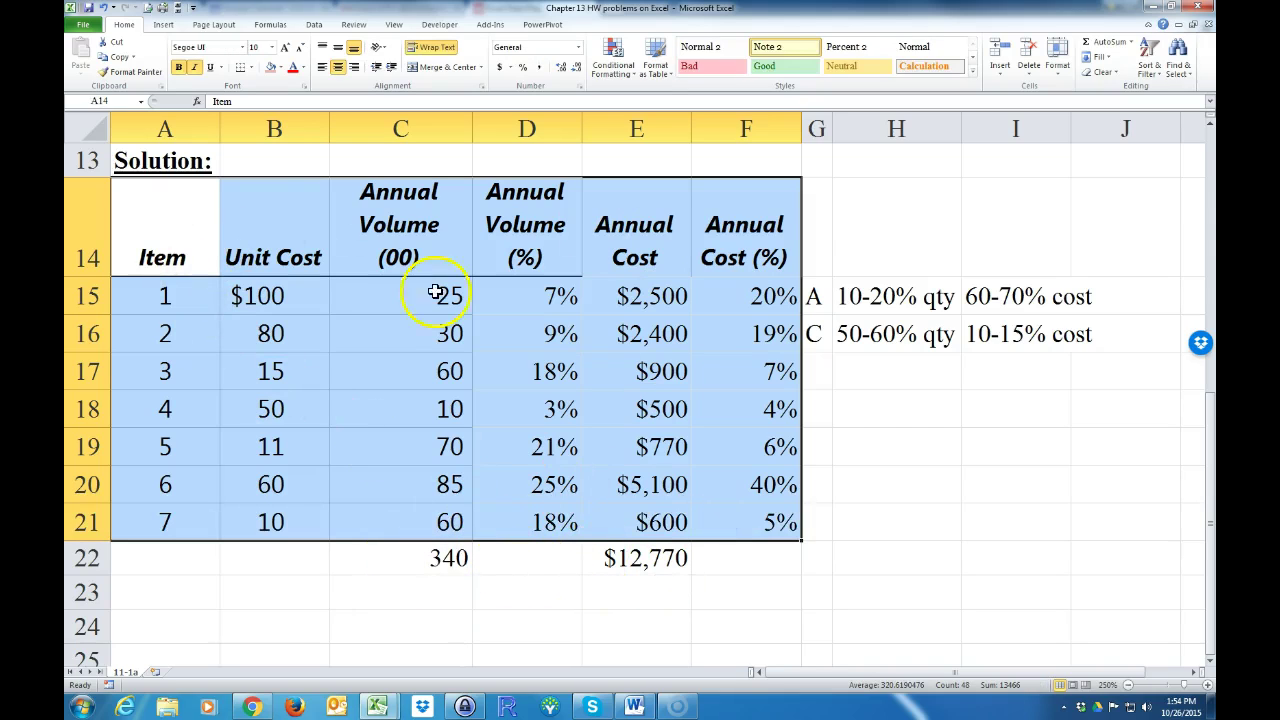
left_click(313, 25)
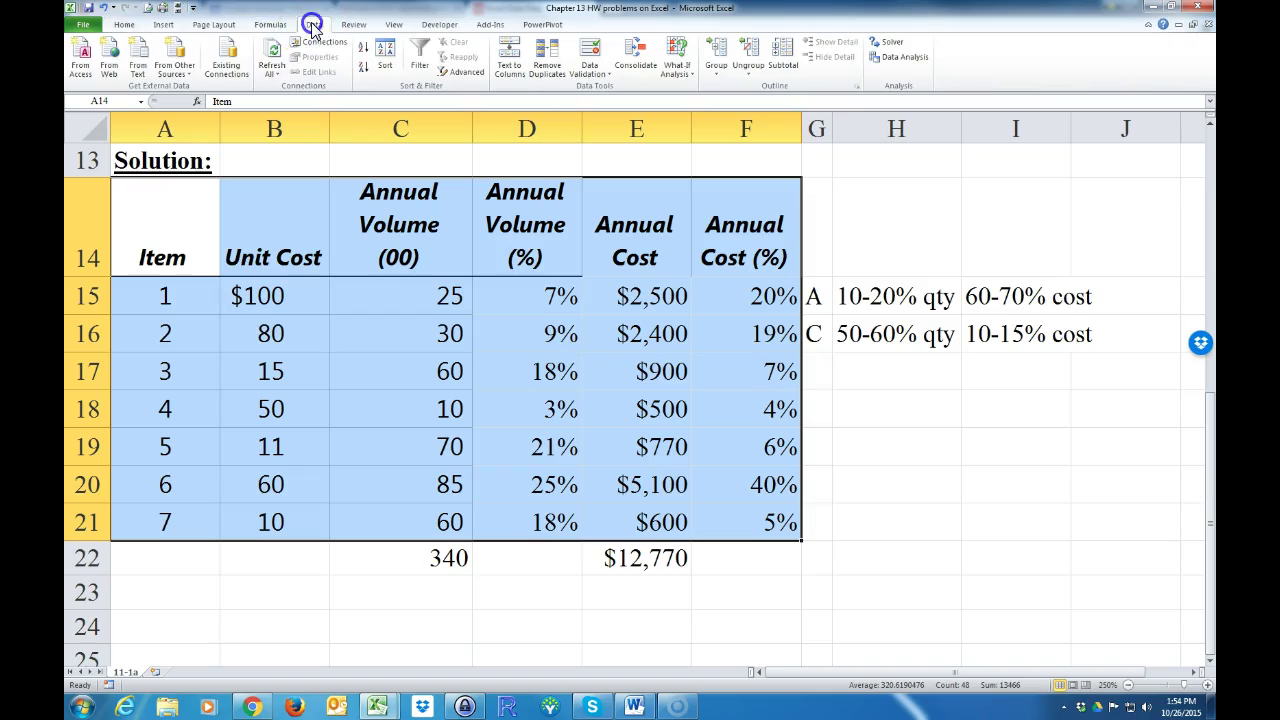
left_click(385, 56)
left_click_drag(966, 303, 815, 338)
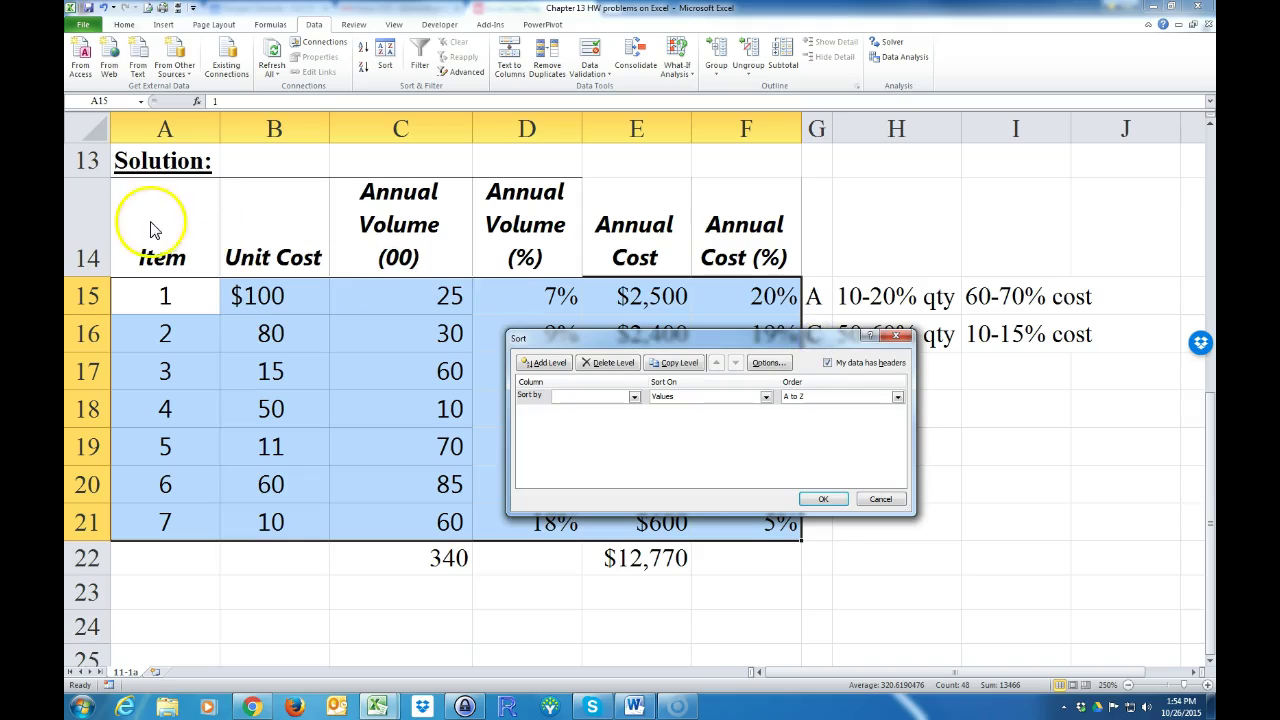
left_click(828, 366)
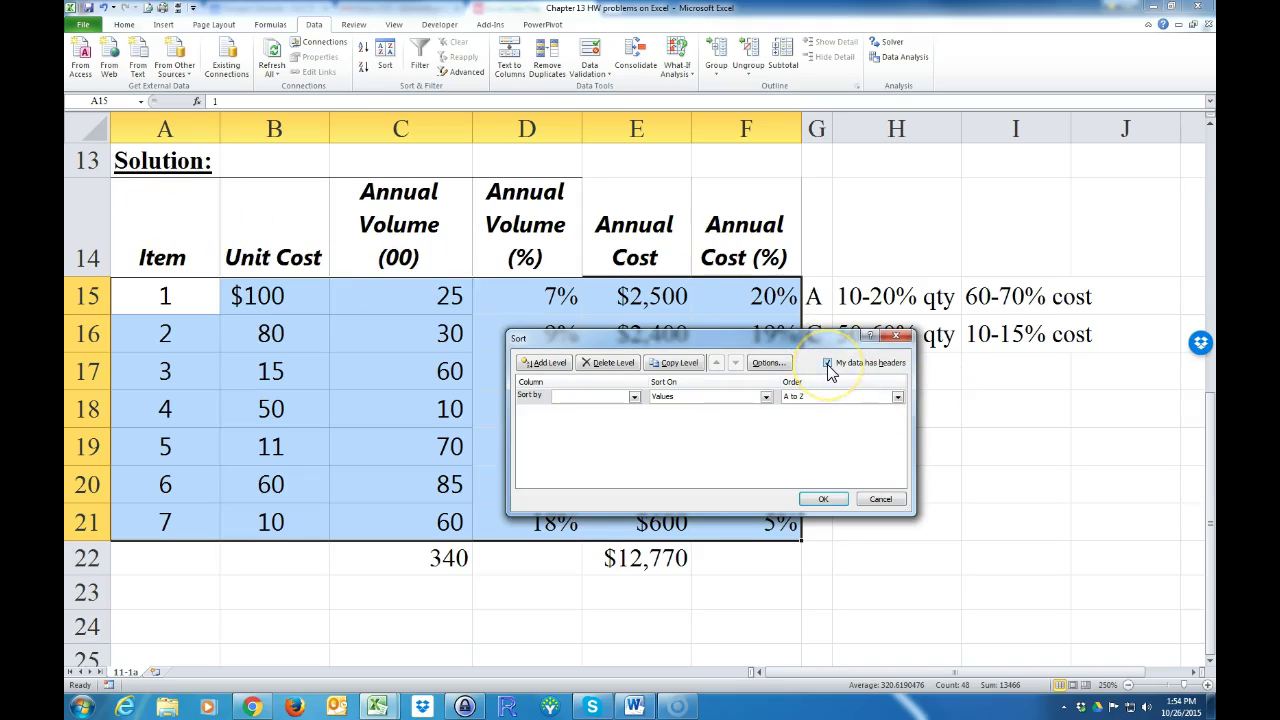
left_click(634, 397)
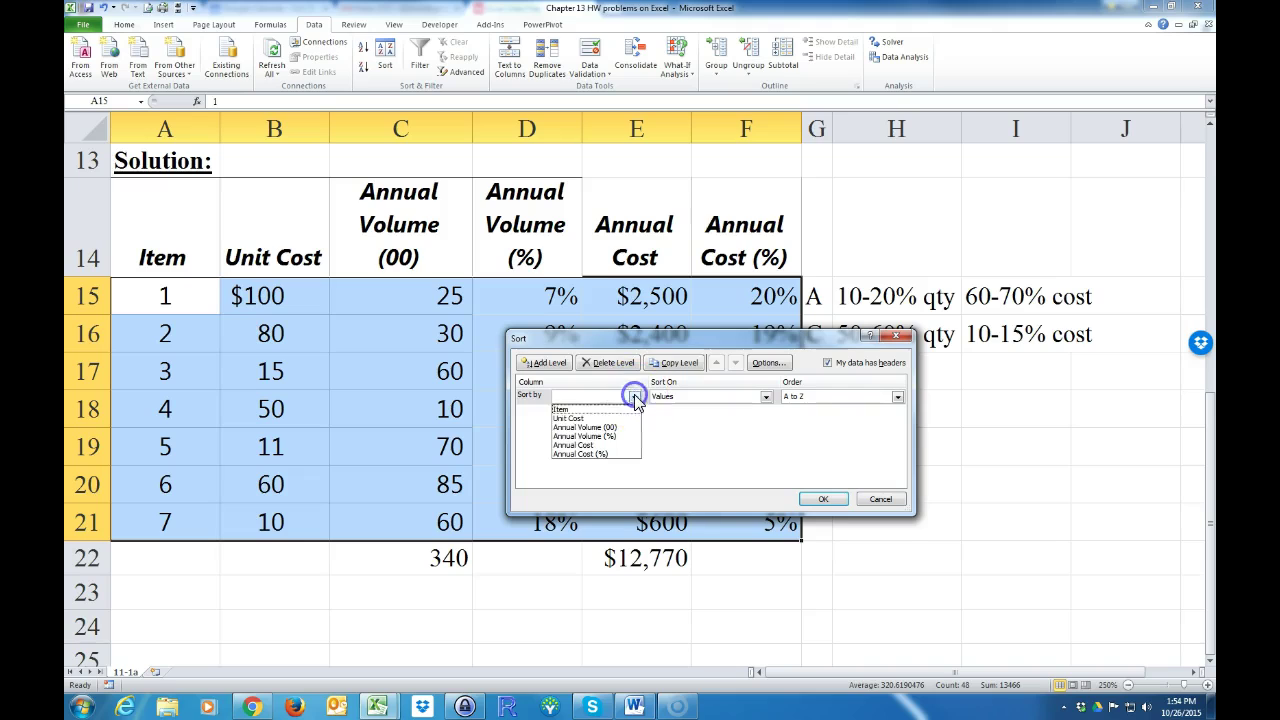
left_click(582, 447)
left_click(898, 397)
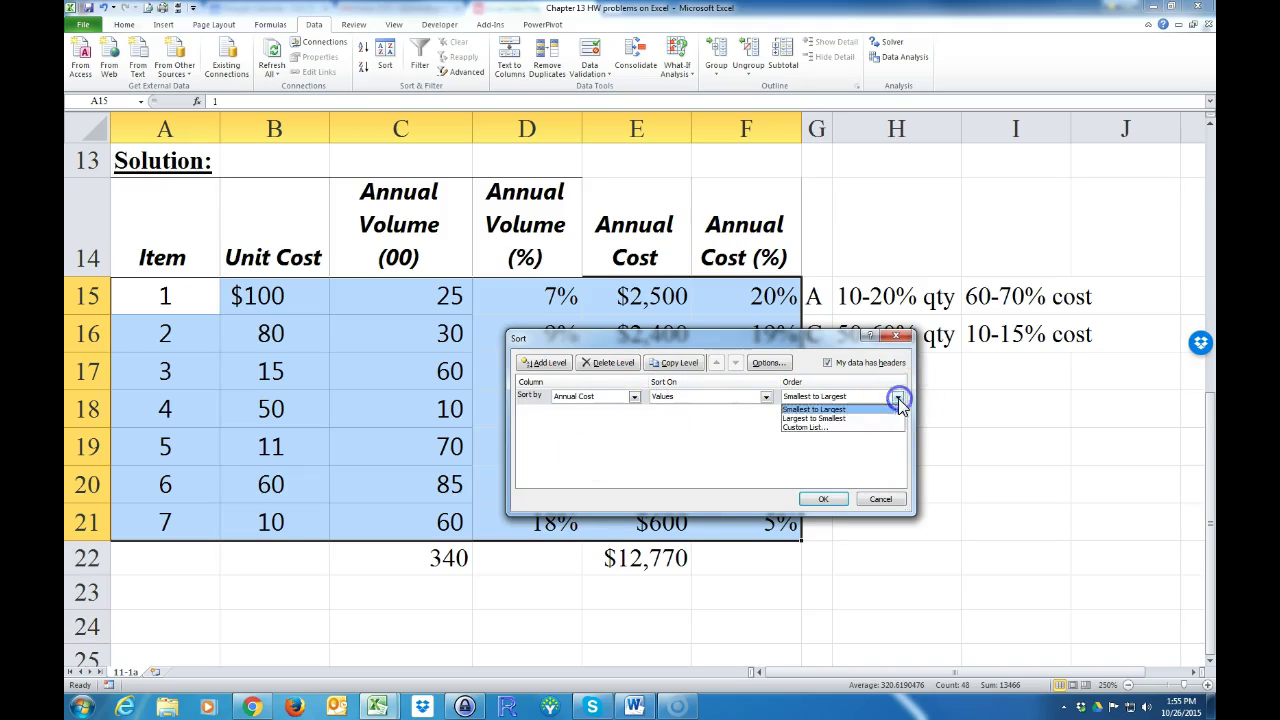
left_click(813, 418)
left_click(826, 500)
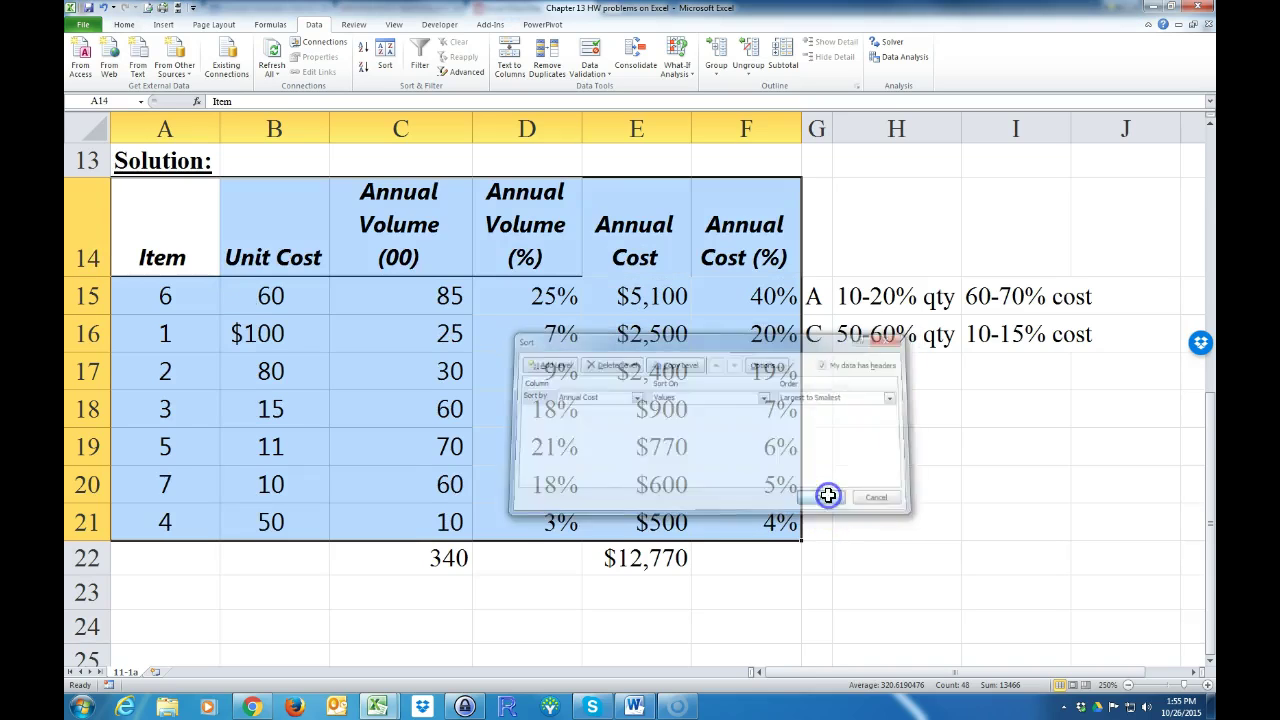
left_click(580, 396)
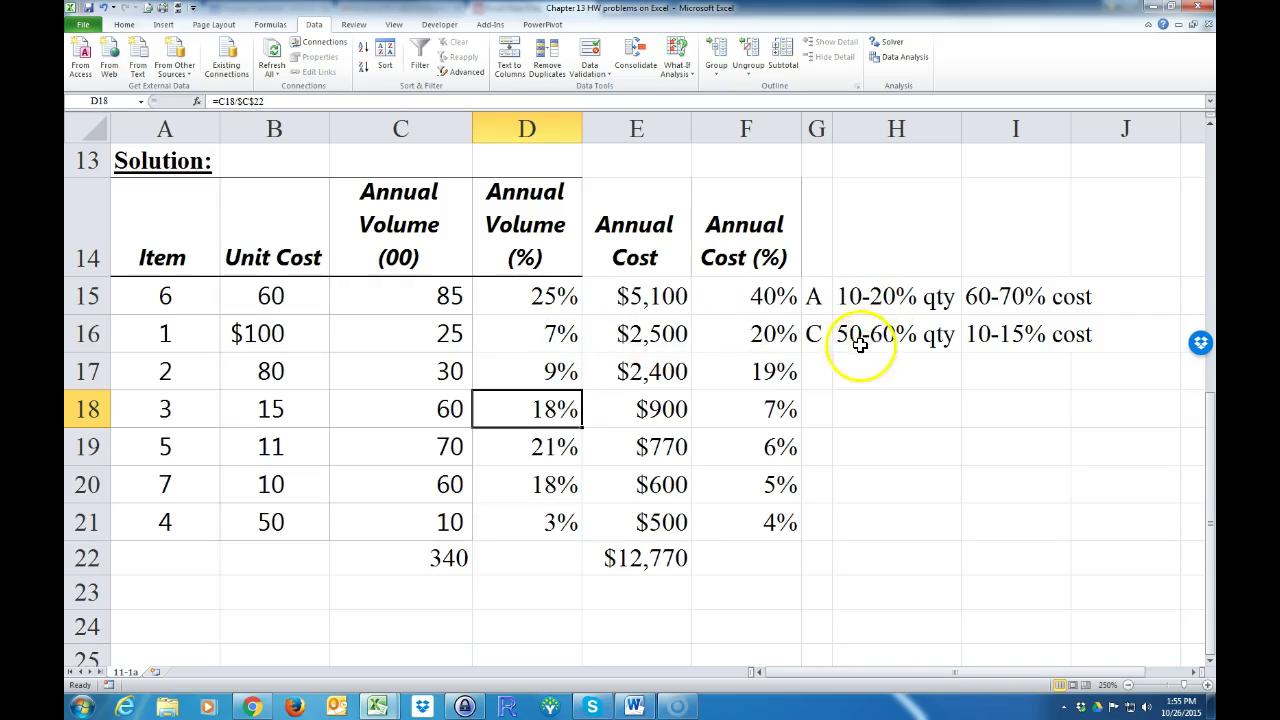
Move the C-class note (50-60% qty, 10-15% cost) from row 16 down to row 19
left_click_drag(818, 336, 984, 341)
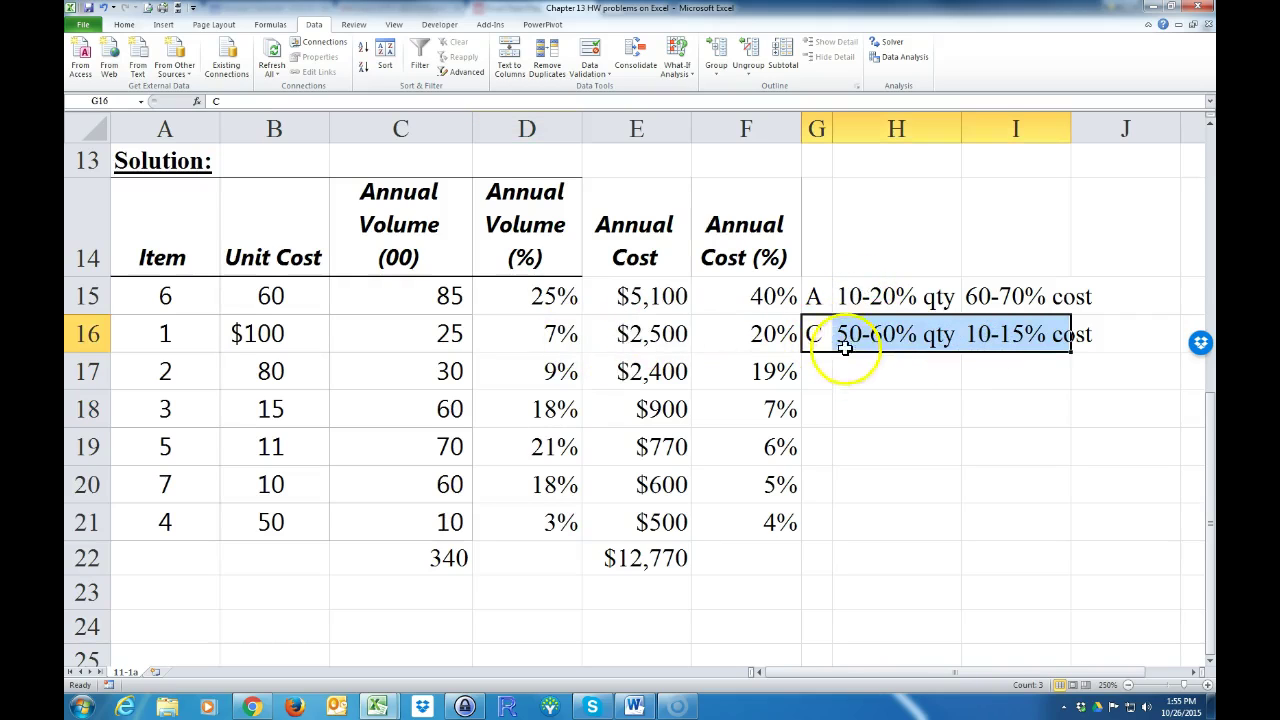
left_click_drag(865, 360, 858, 438)
left_click(888, 528)
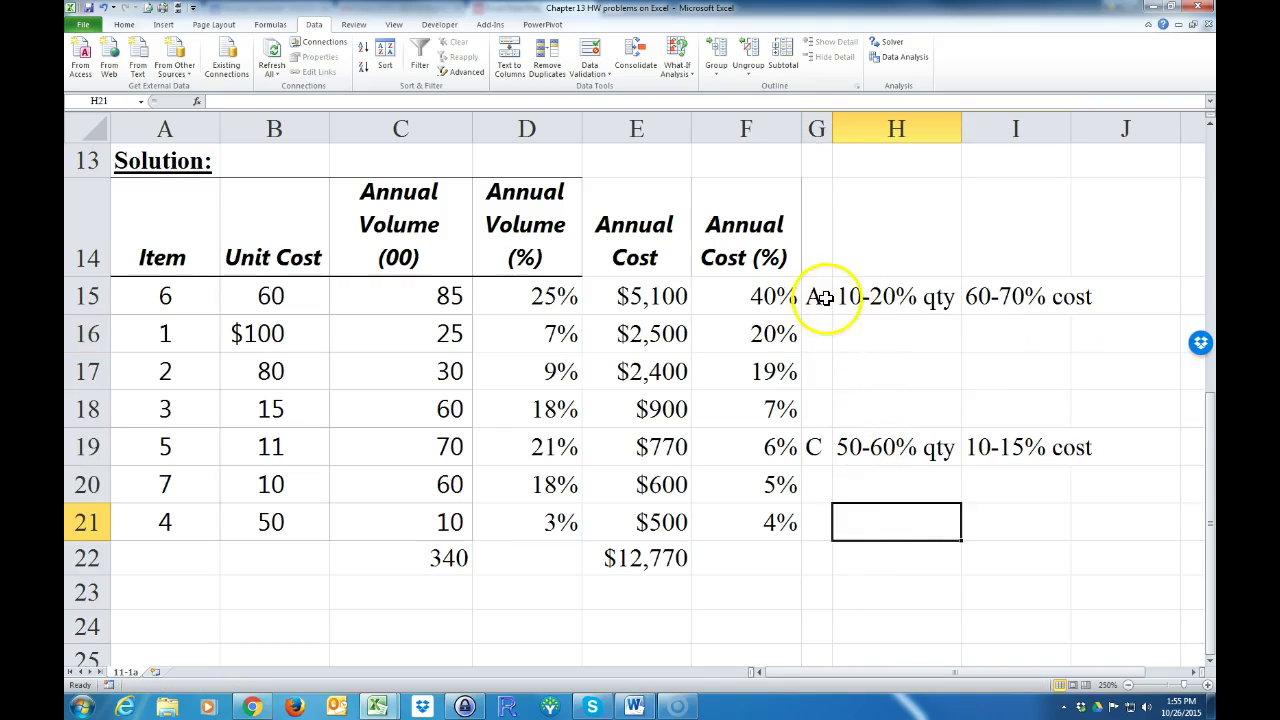
left_click_drag(838, 296, 1000, 297)
left_click_drag(820, 453, 1014, 469)
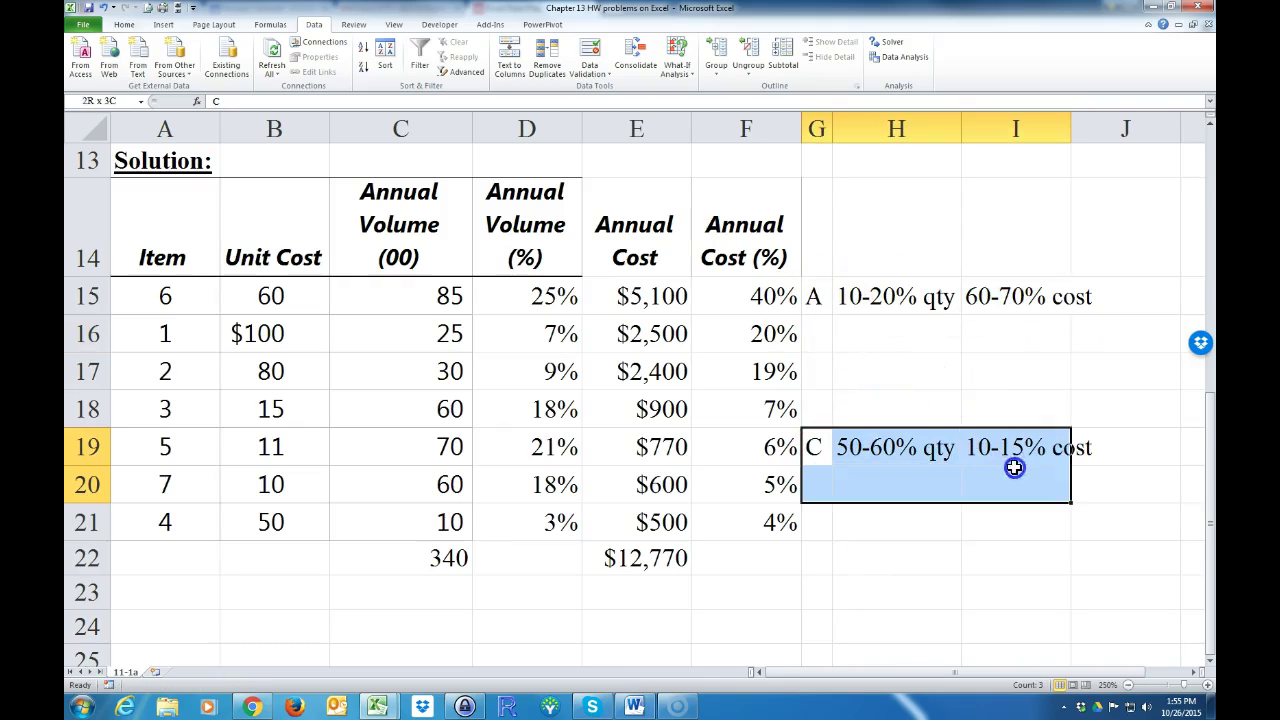
left_click(891, 371)
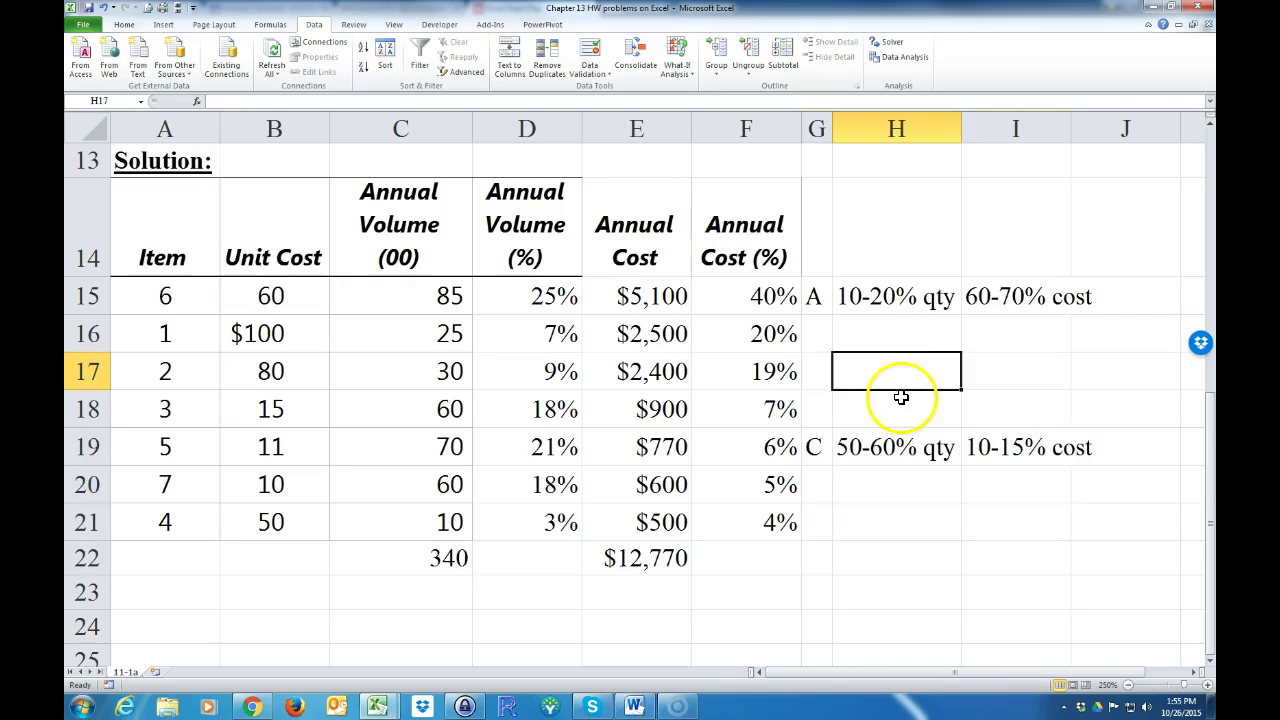
Compare item 6's volume and cost percentages against the A-class cutoff notes
left_click(861, 294)
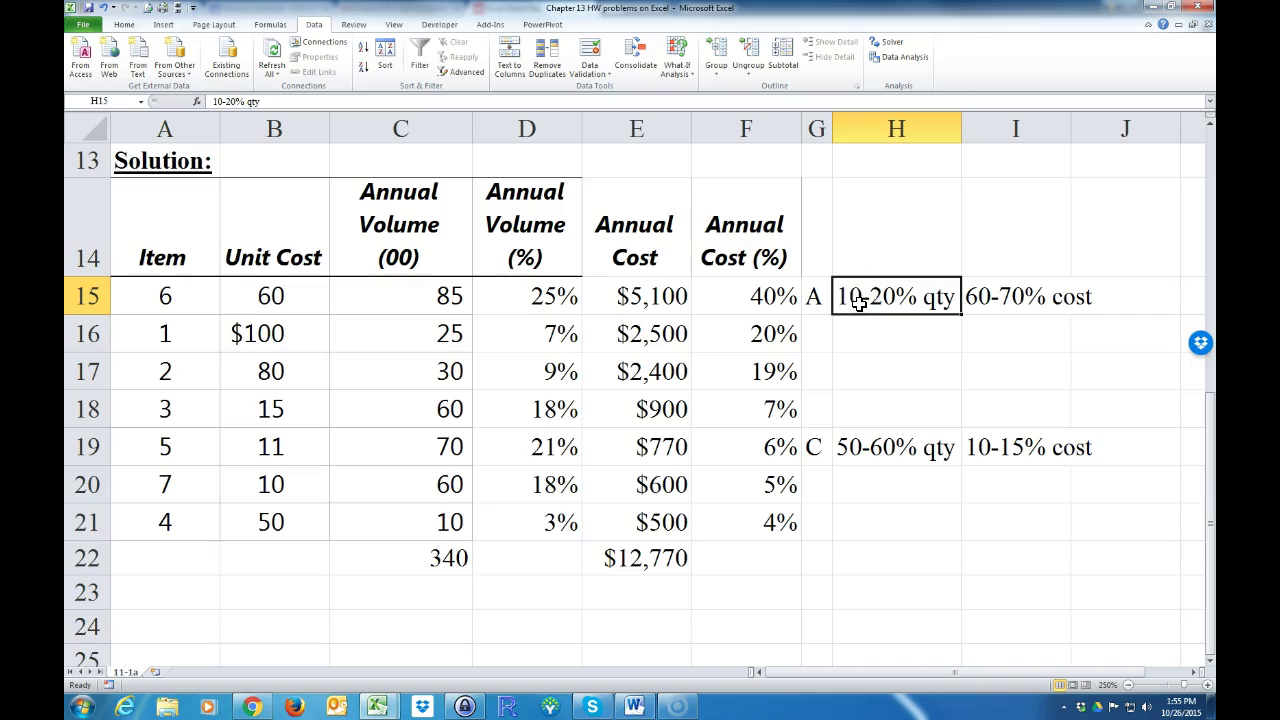
left_click(552, 301)
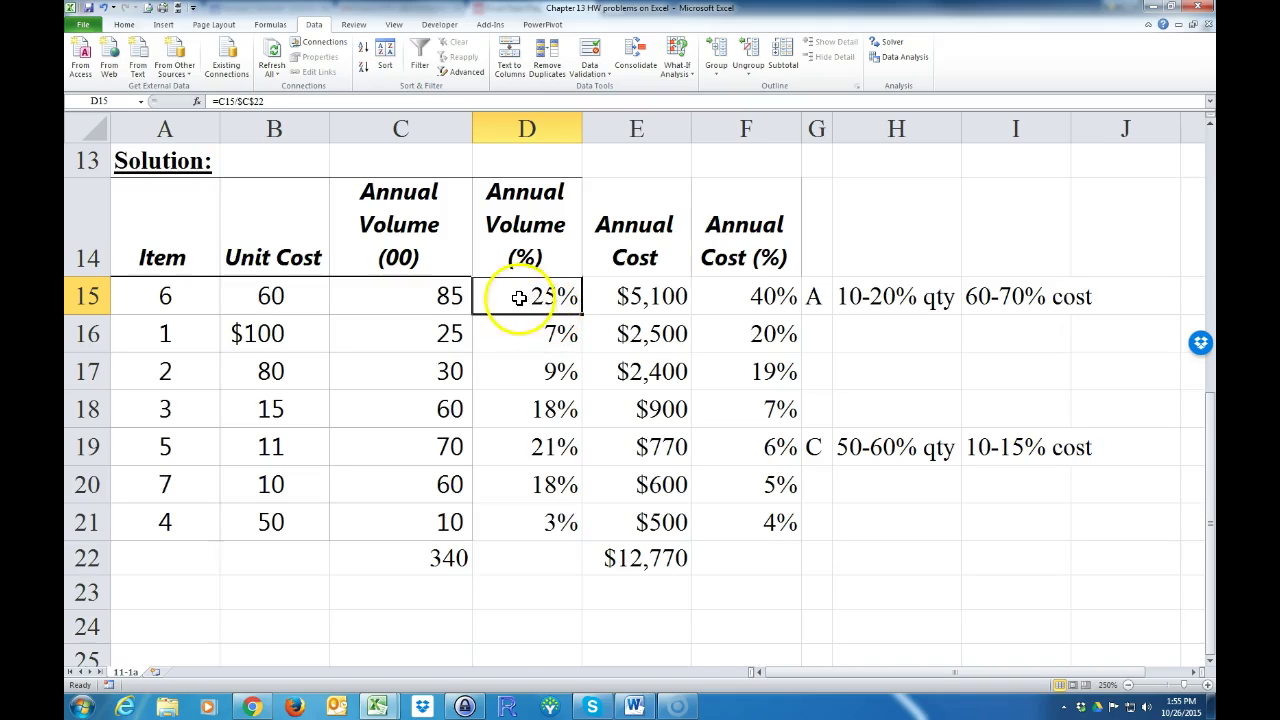
left_click(756, 297)
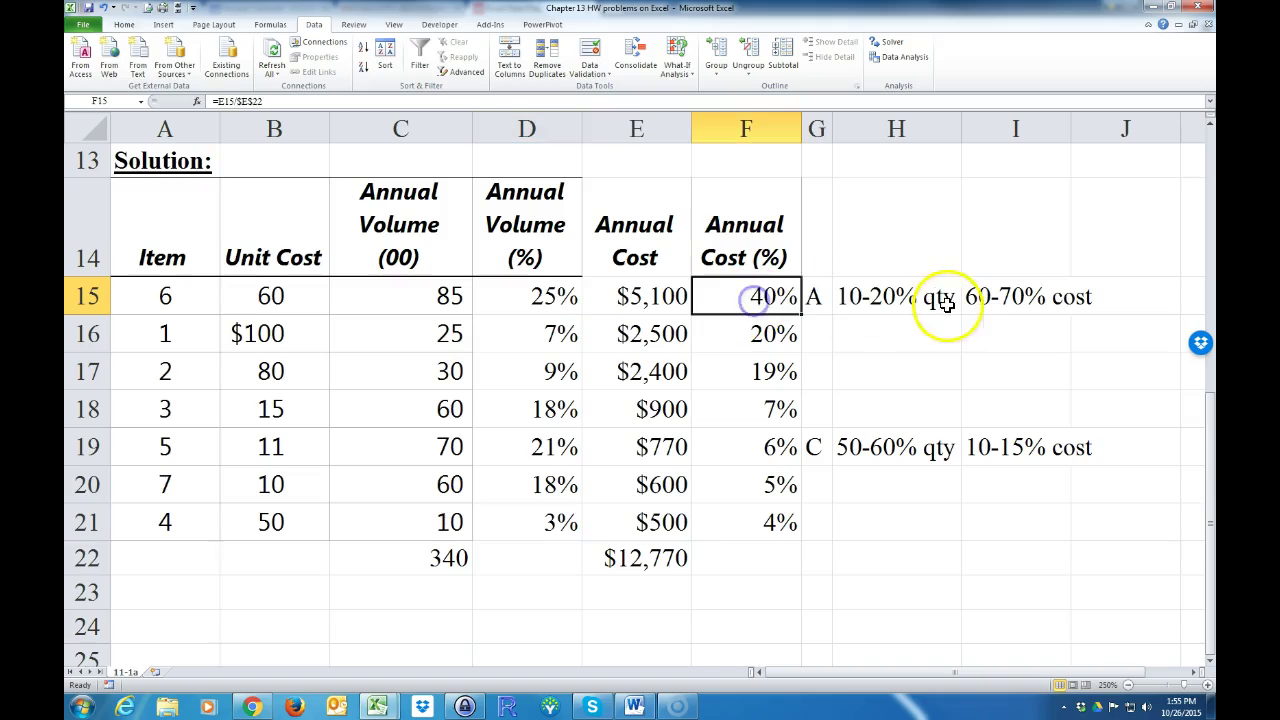
left_click(990, 300)
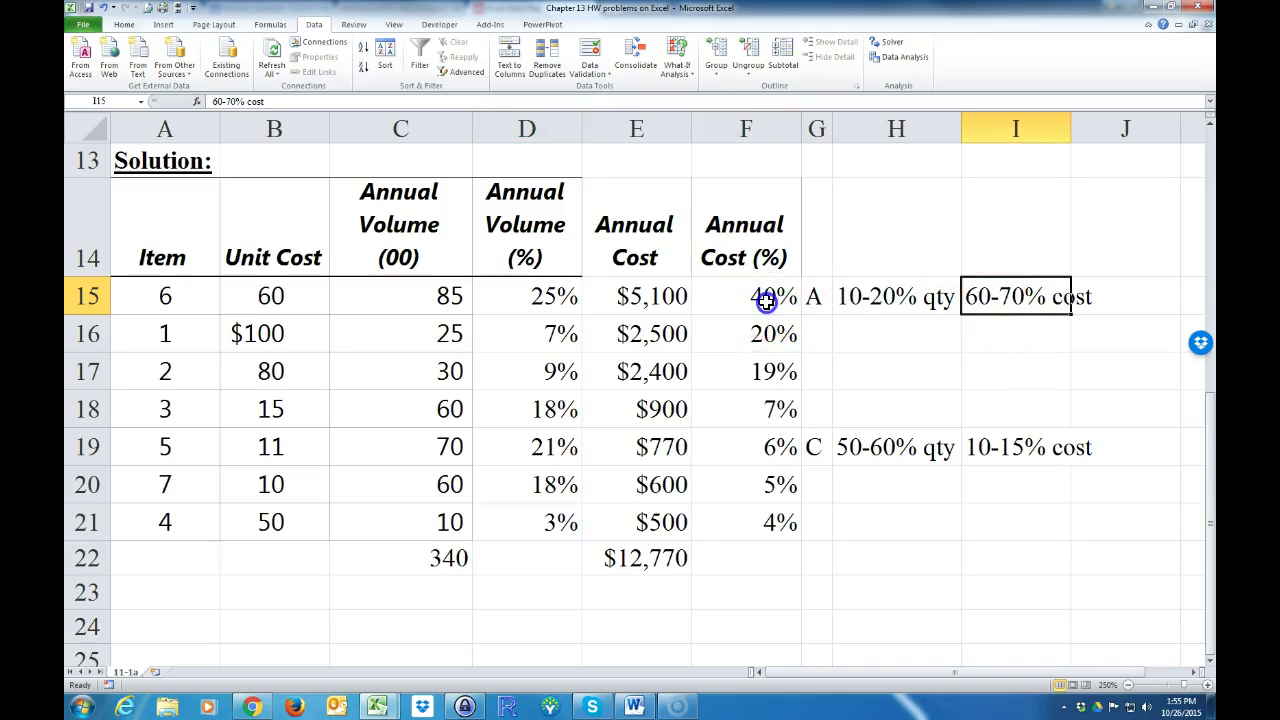
left_click_drag(766, 300, 760, 334)
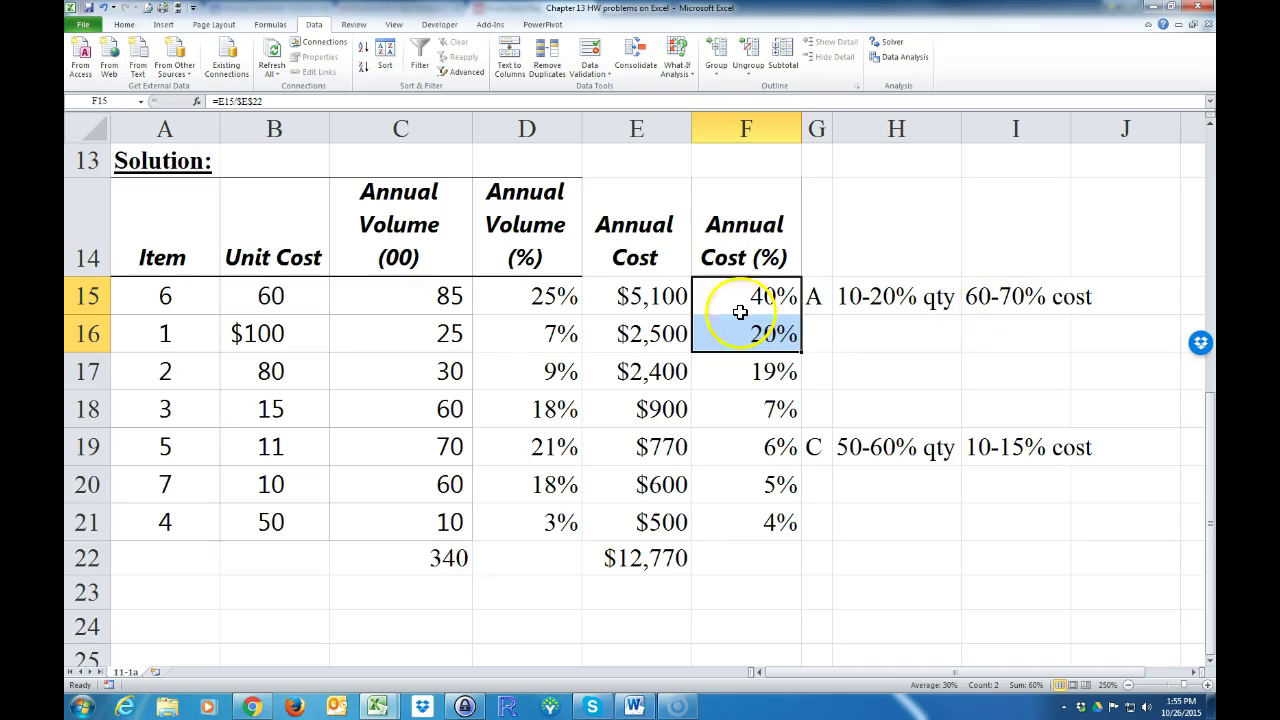
left_click_drag(506, 297, 525, 327)
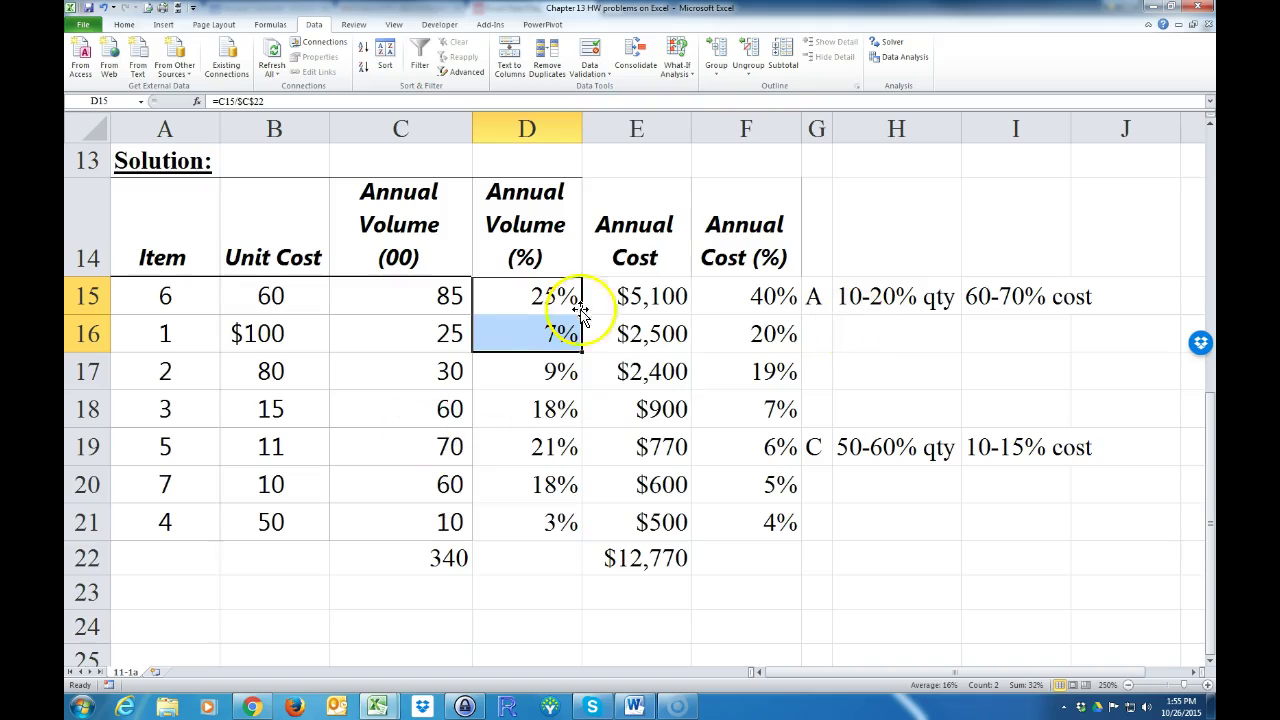
left_click_drag(651, 297, 649, 510)
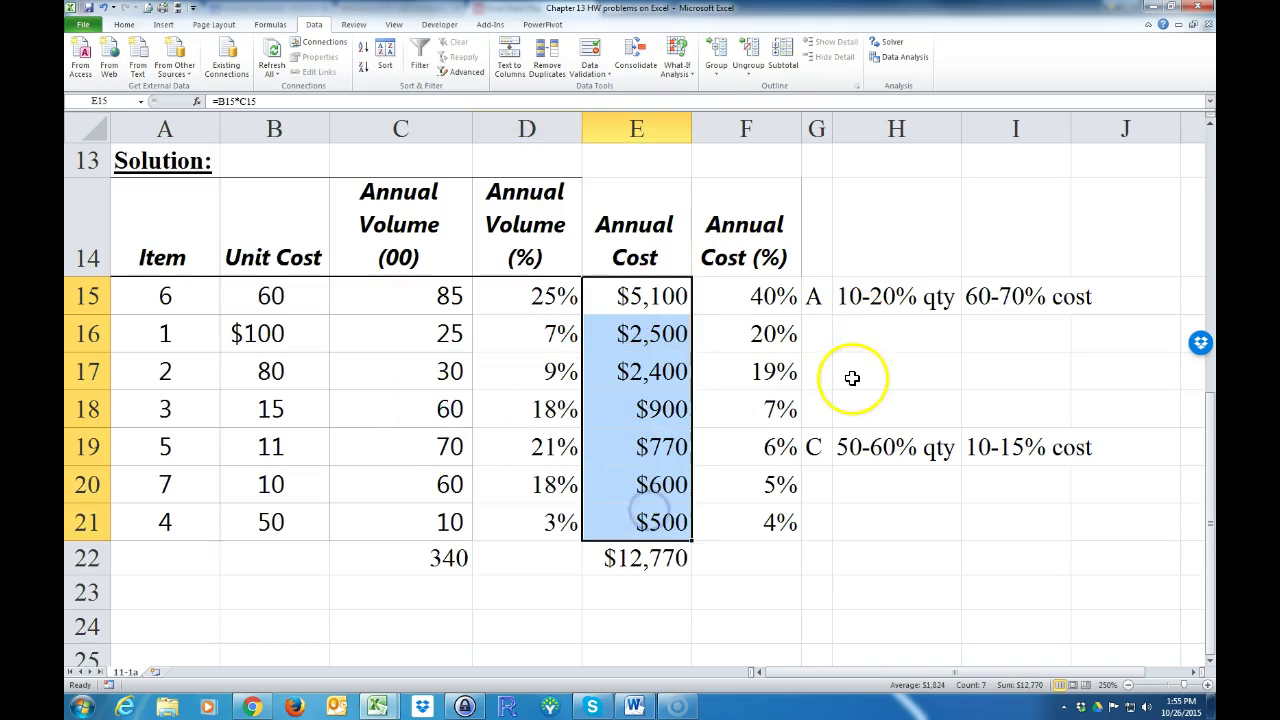
Give item 6's row A15:F15 a light blue fill colour
left_click(880, 297)
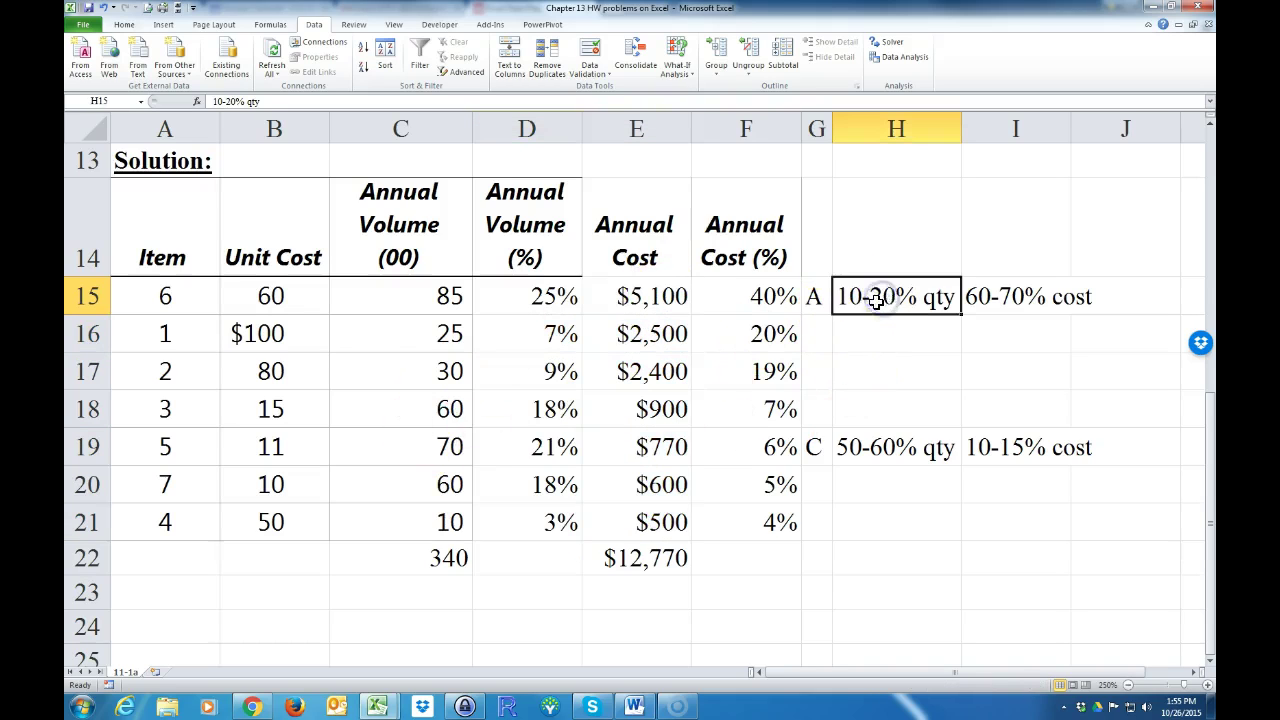
left_click_drag(135, 297, 816, 298)
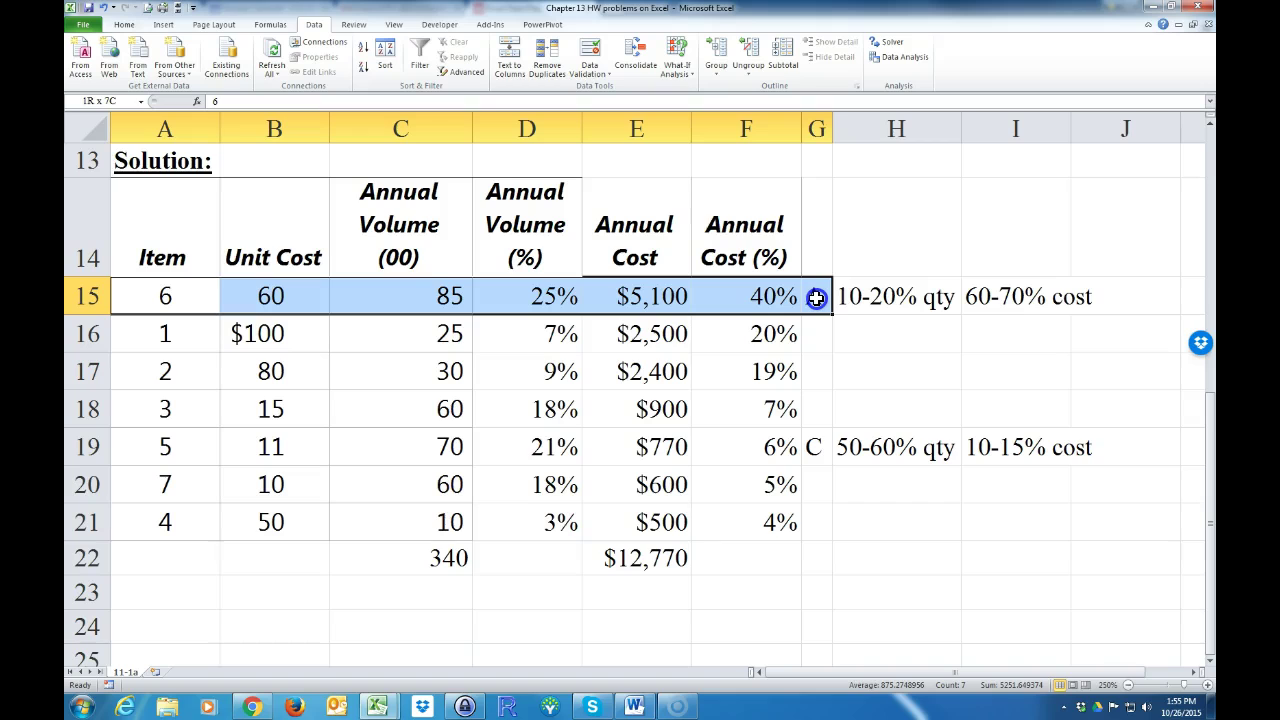
left_click(122, 25)
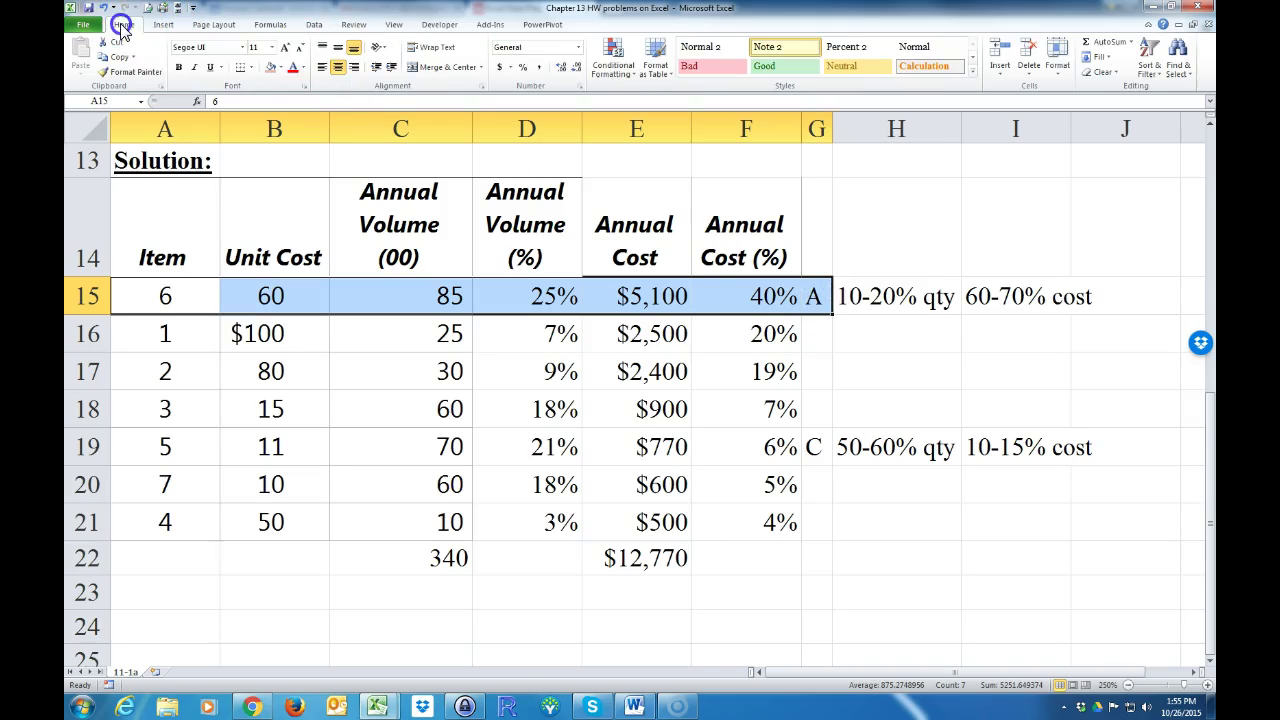
left_click(280, 68)
left_click(318, 113)
left_click(373, 380)
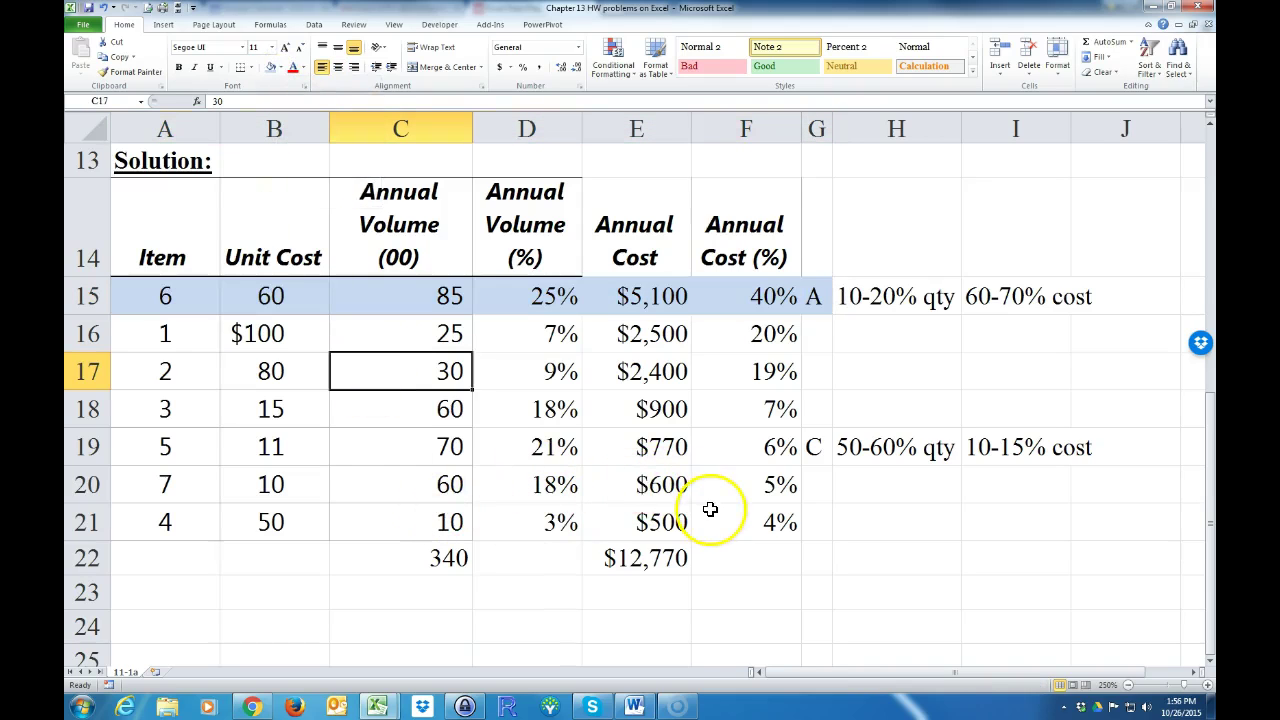
left_click(851, 449)
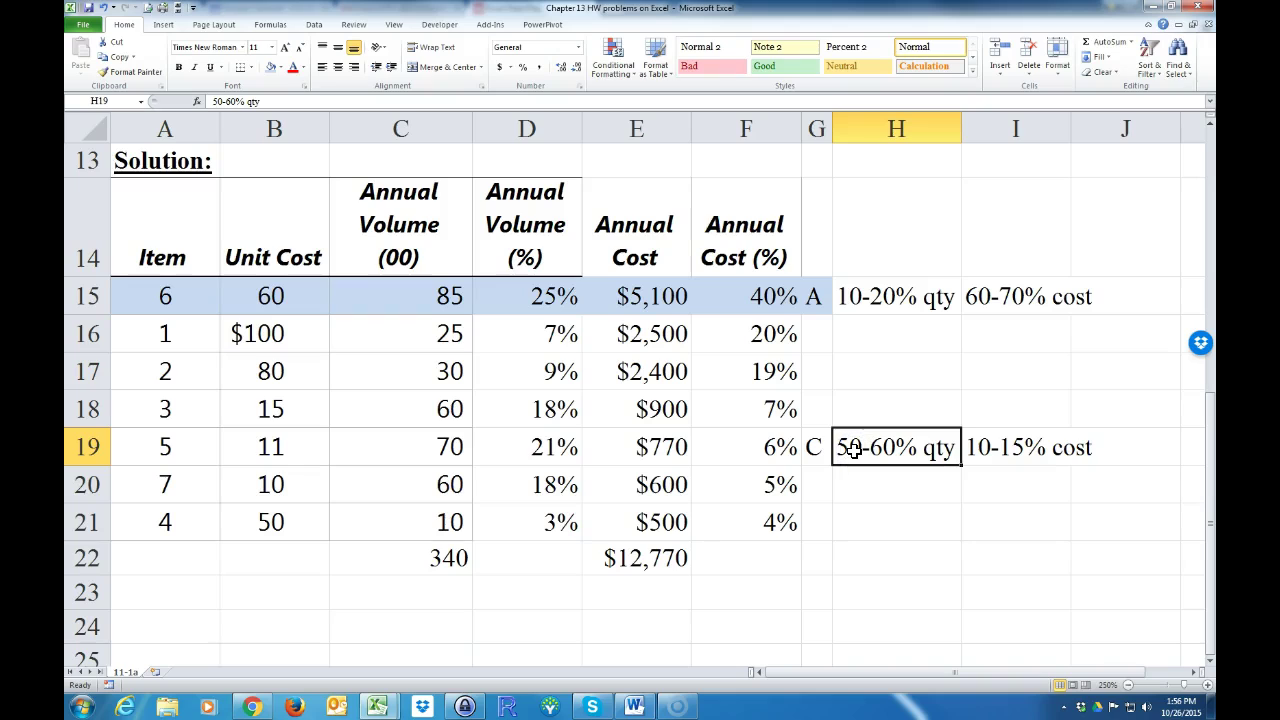
left_click(541, 605)
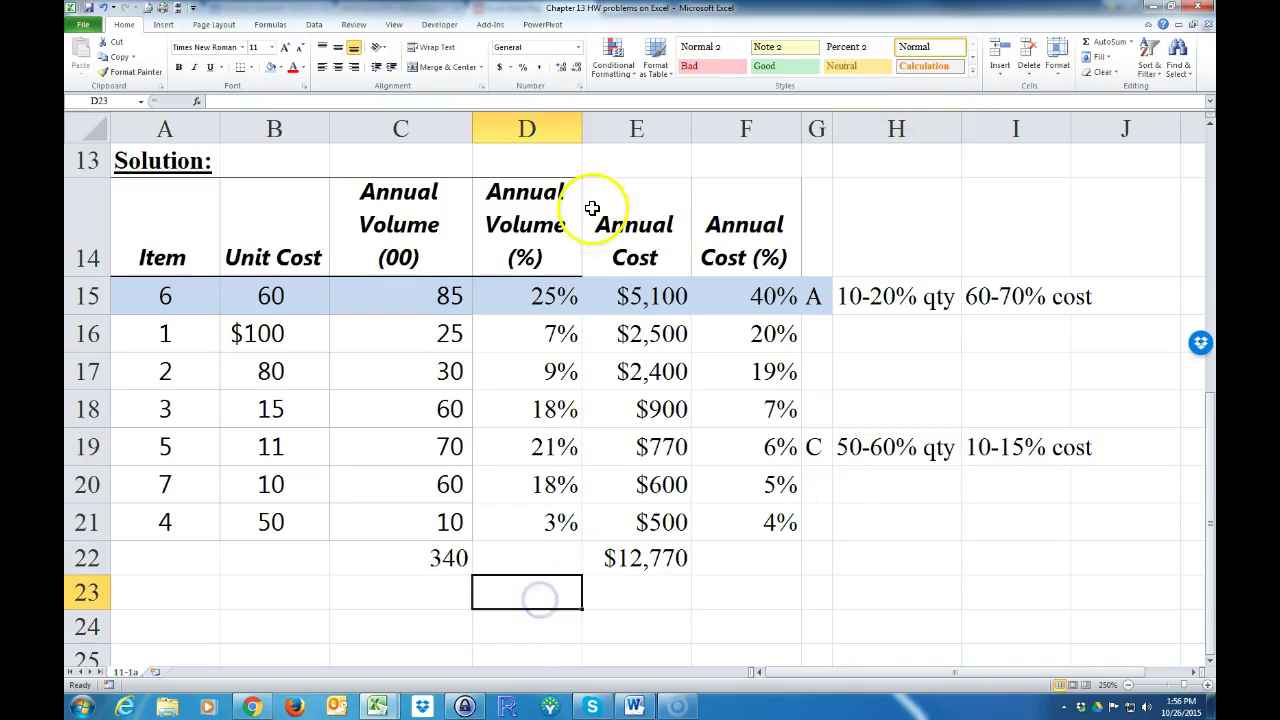
Sum the C-group volume percentages D18:D21 in D23, giving 59%
left_click(1106, 48)
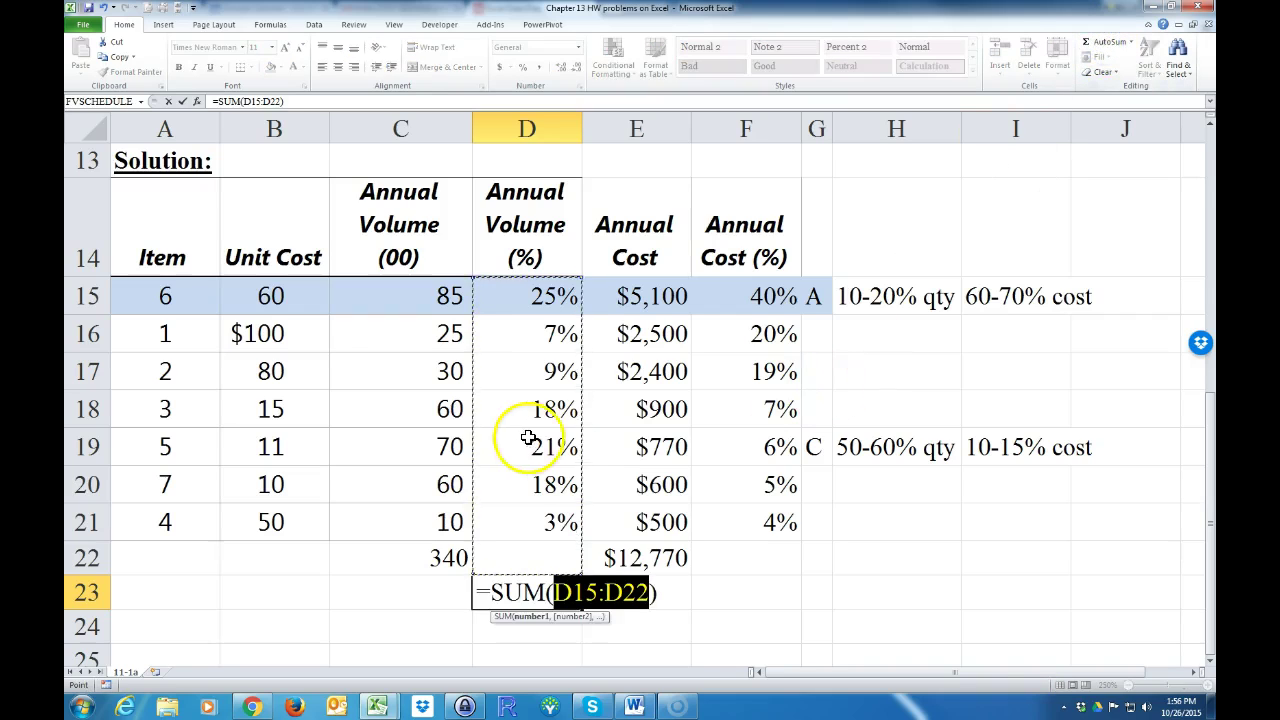
left_click_drag(531, 412, 526, 513)
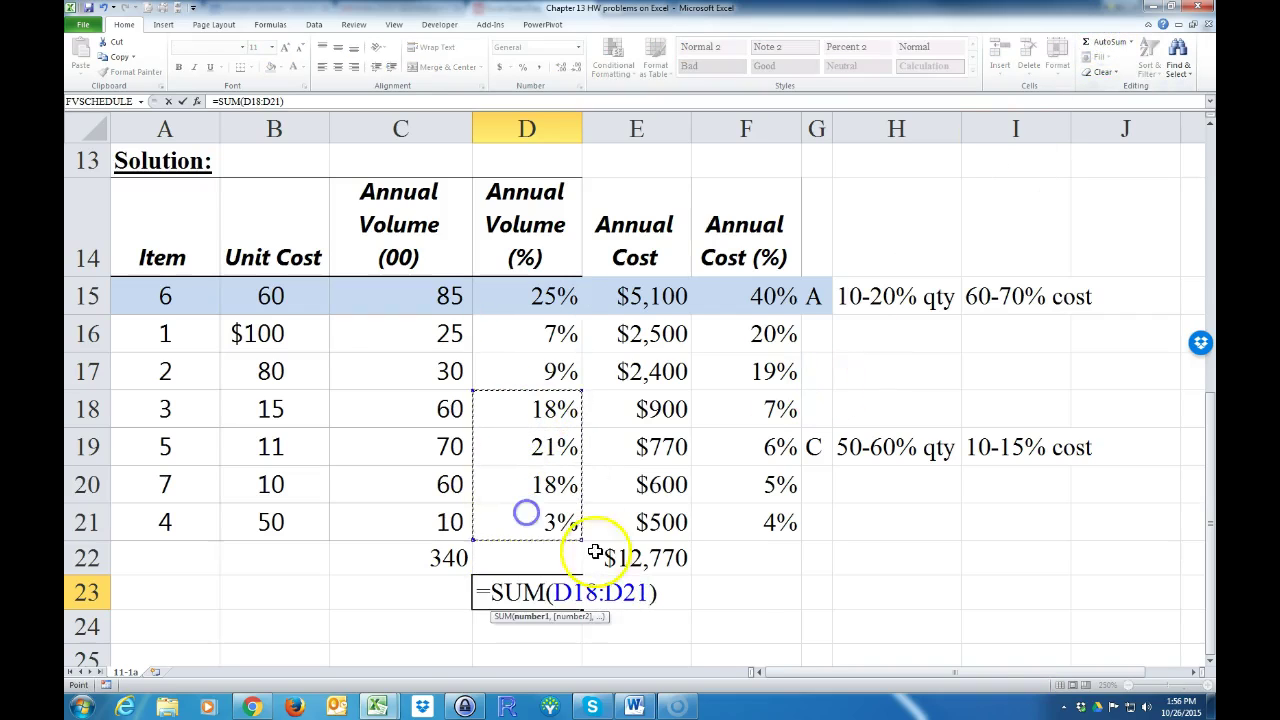
key("Return")
left_click(549, 597)
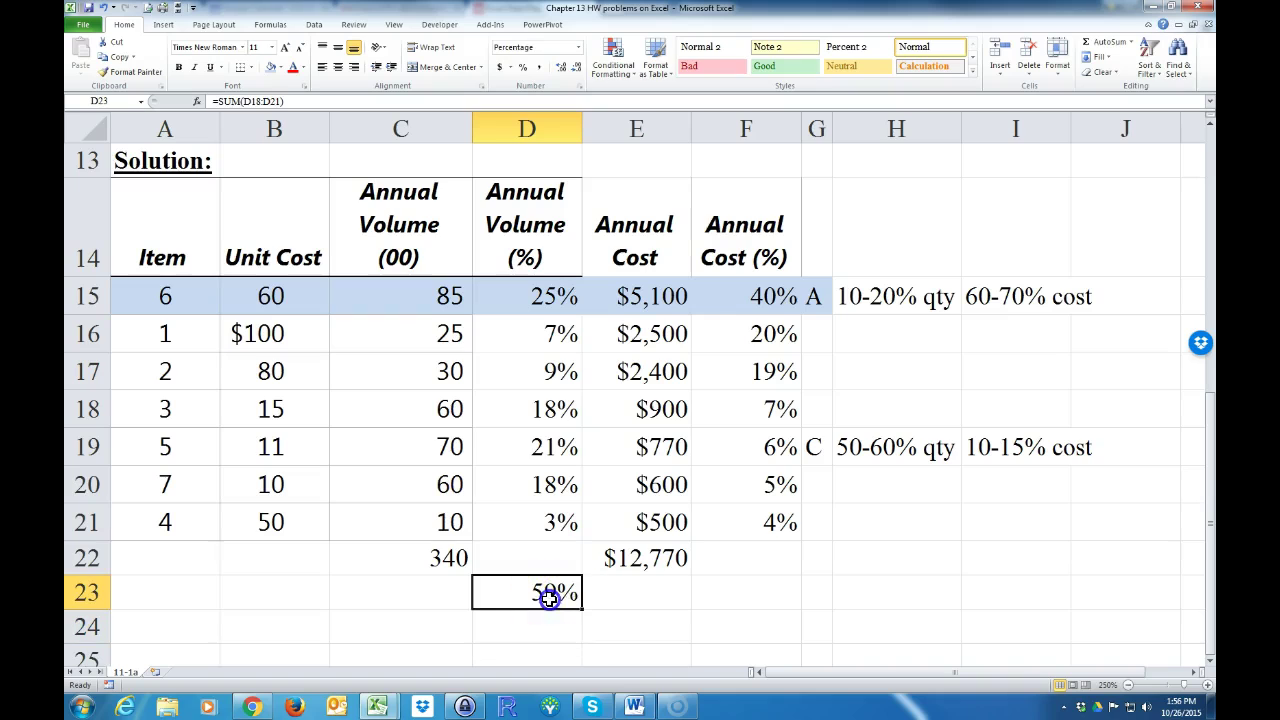
left_click_drag(527, 408, 545, 525)
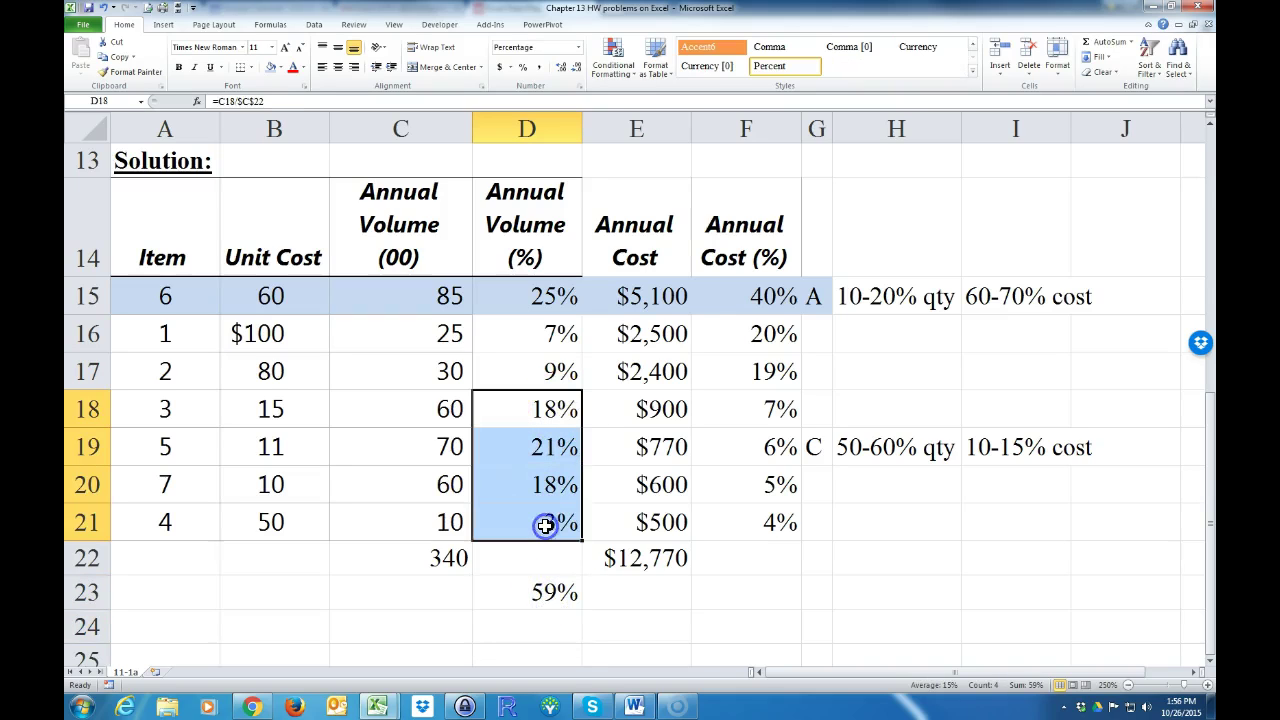
left_click(536, 372)
left_click_drag(527, 408, 542, 520)
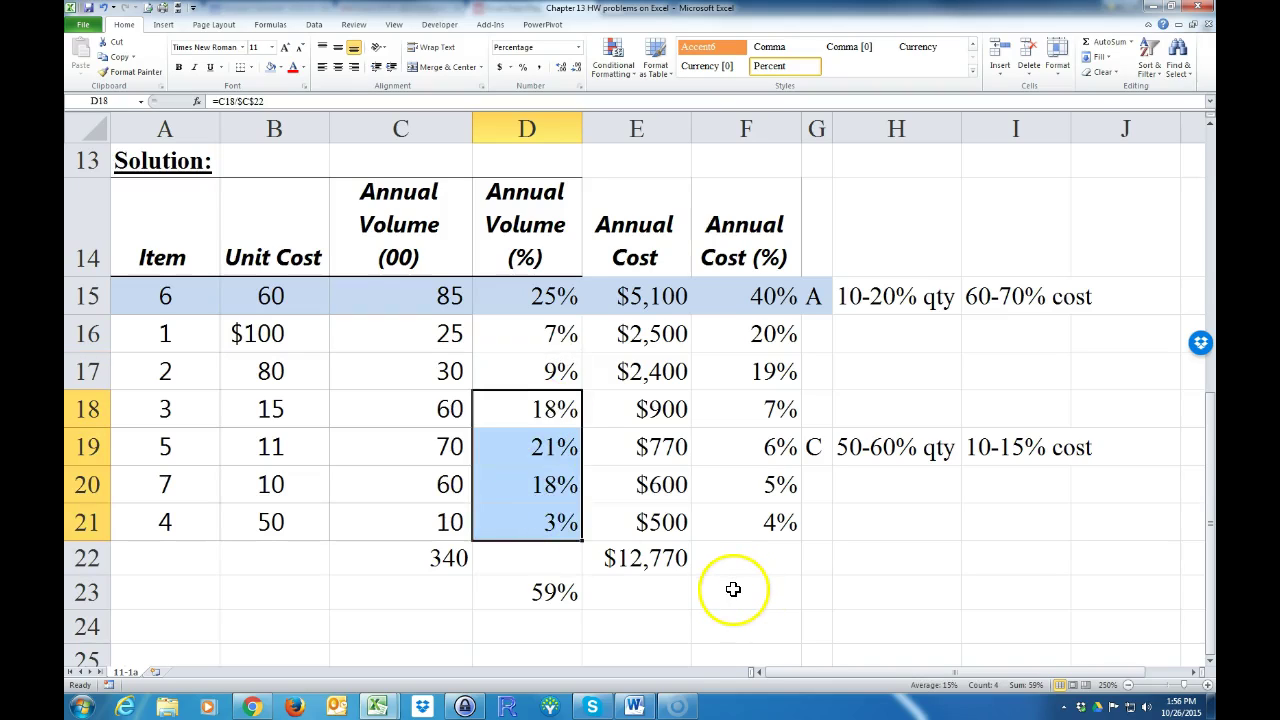
Replace the 100% total in F23 with =SUM(F18:F21), giving 22% C-group annual cost
left_click_drag(746, 408, 744, 525)
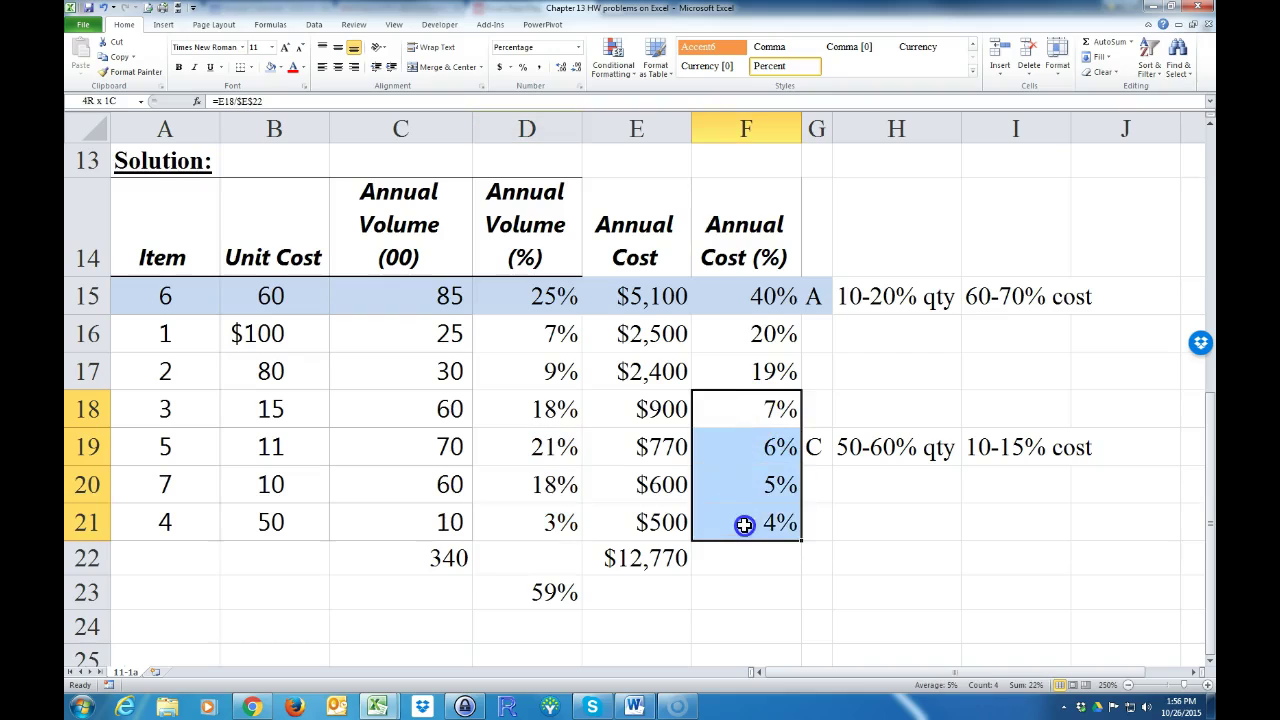
left_click(746, 592)
left_click(1105, 42)
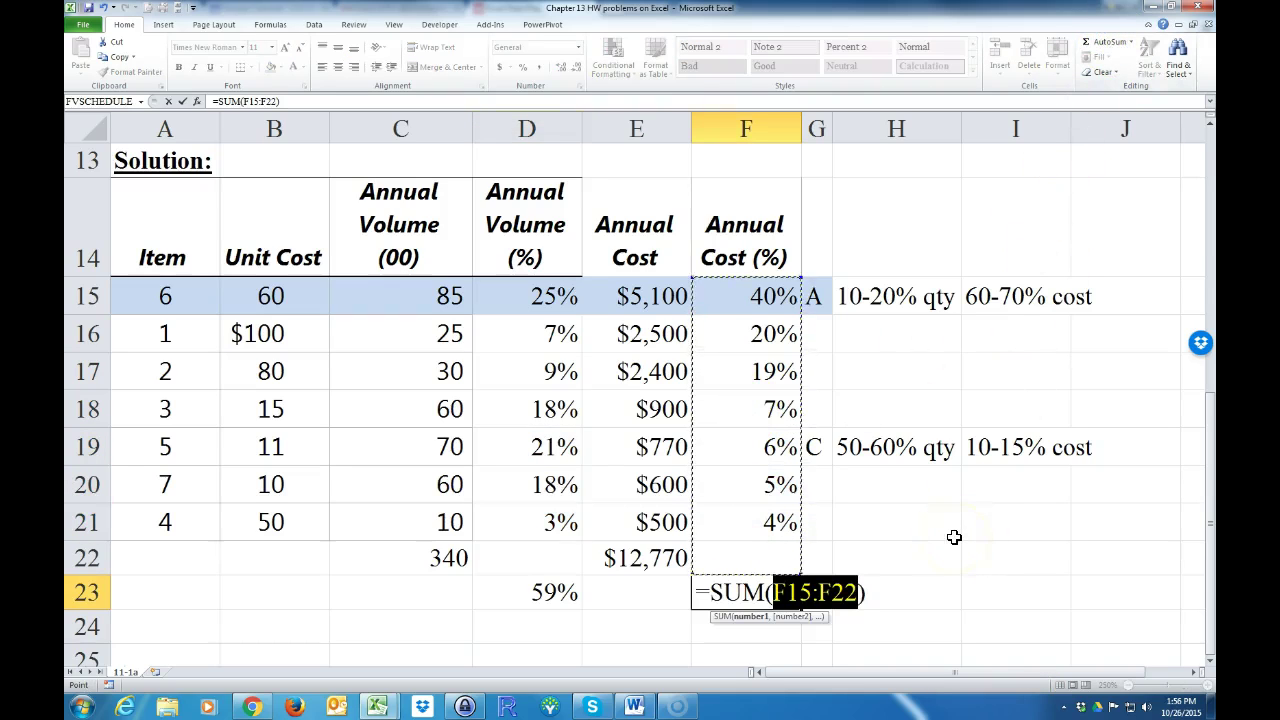
key("Return")
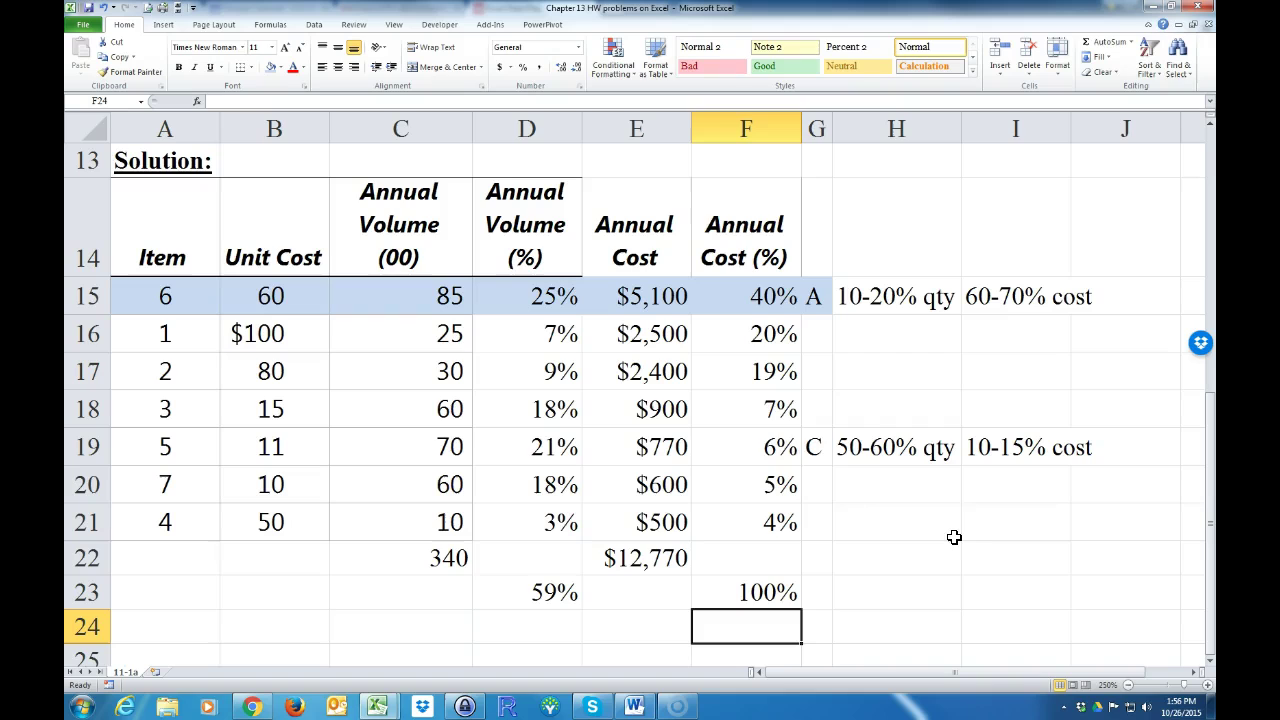
left_click(778, 590)
key("Delete")
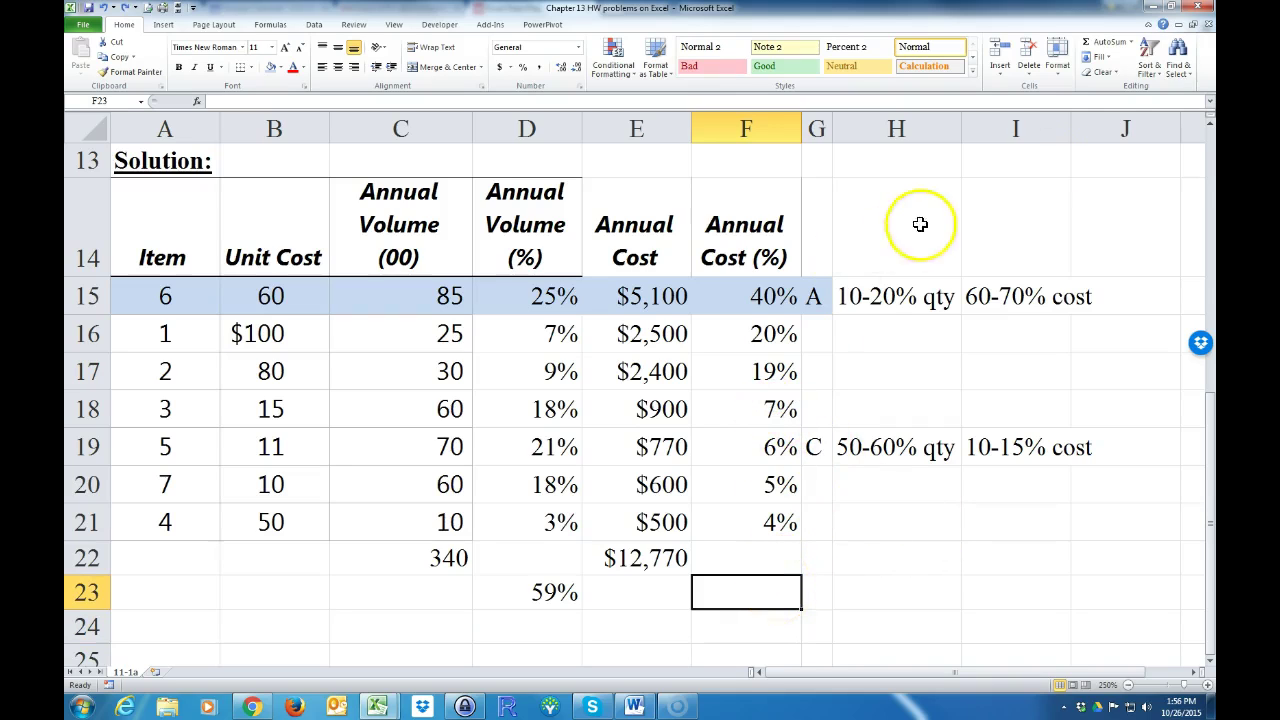
left_click(1113, 52)
left_click_drag(748, 409, 748, 522)
key("Return")
left_click(747, 596)
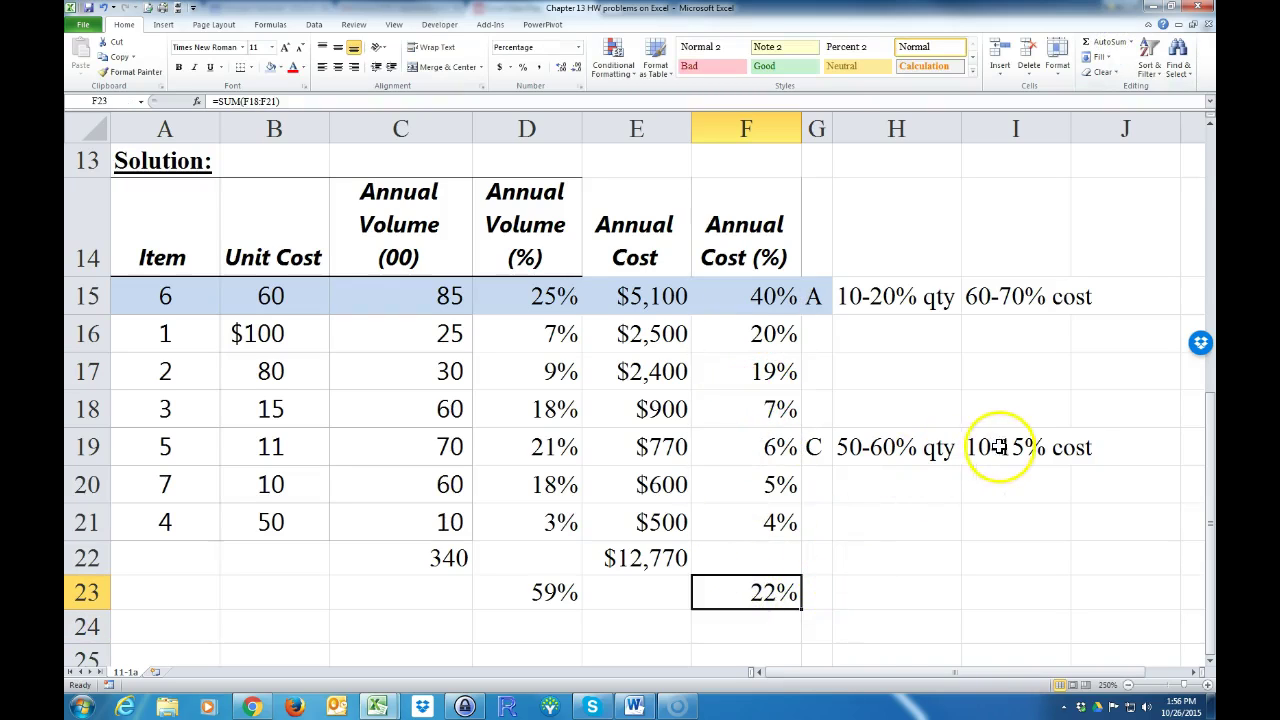
left_click(550, 447)
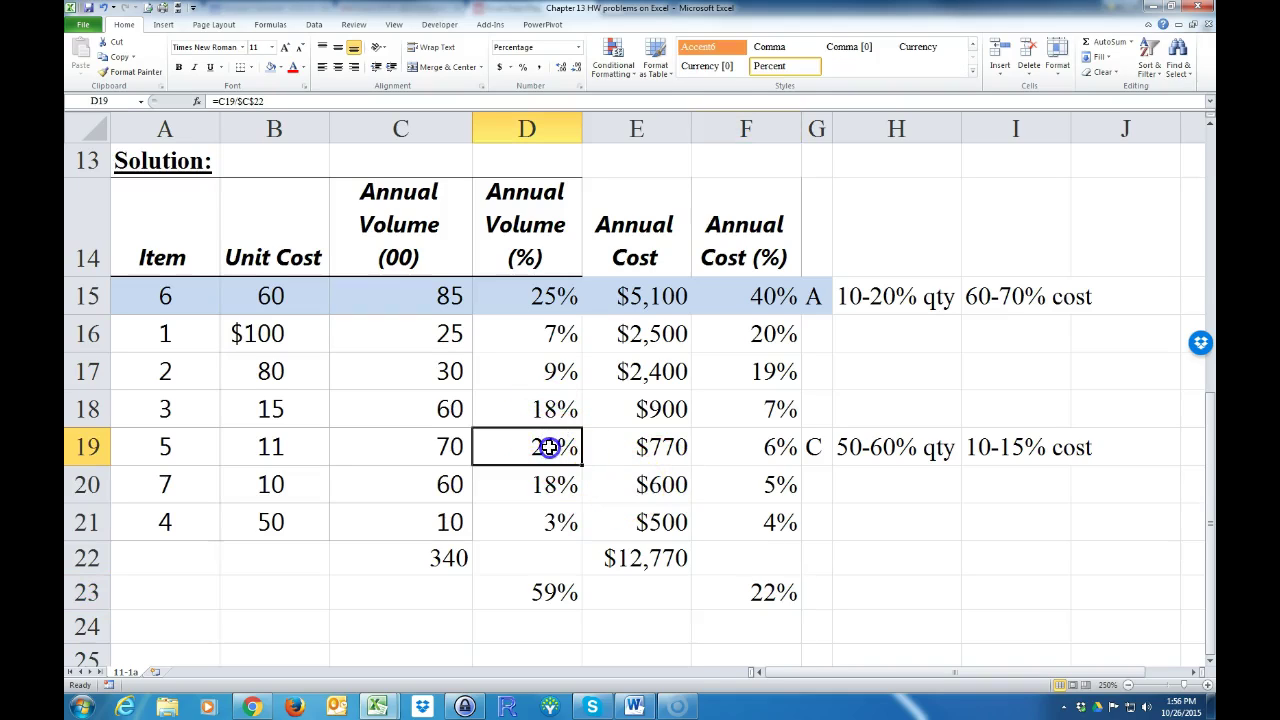
left_click(845, 447)
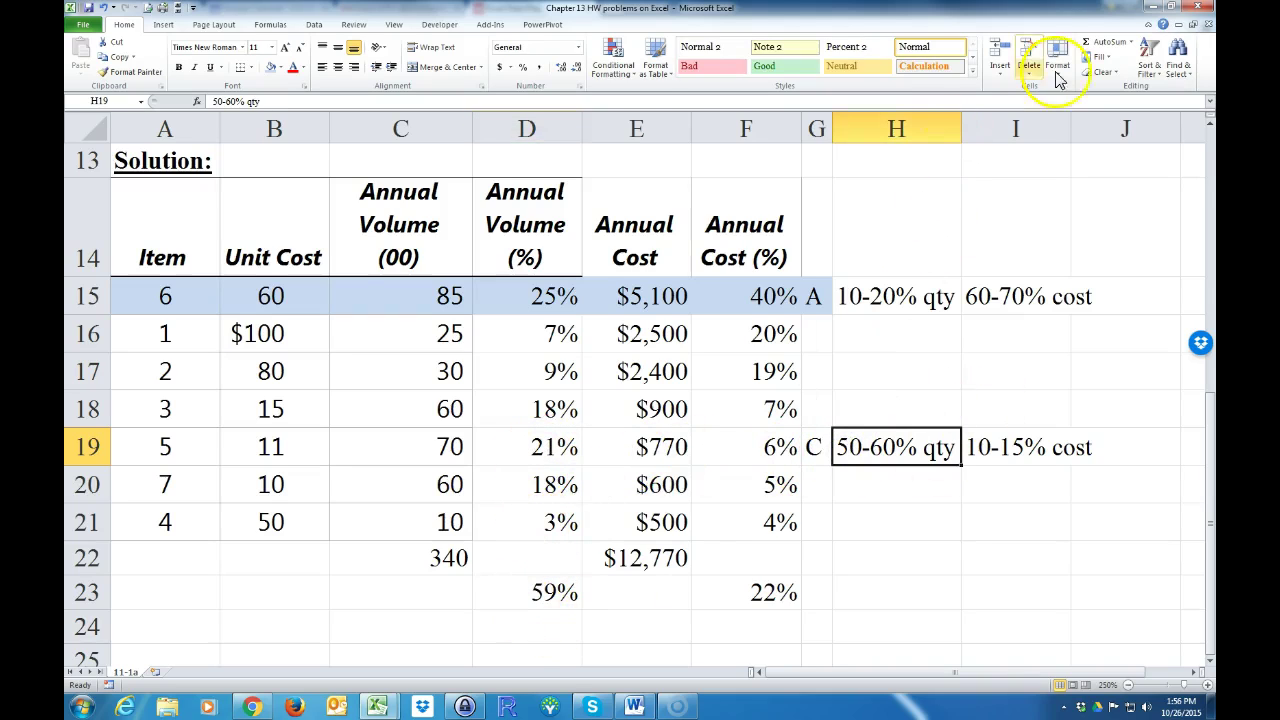
Cancel the accidental sum formula in H19, keeping its guideline text
left_click(1100, 42)
left_click_drag(540, 460, 540, 519)
key("Escape")
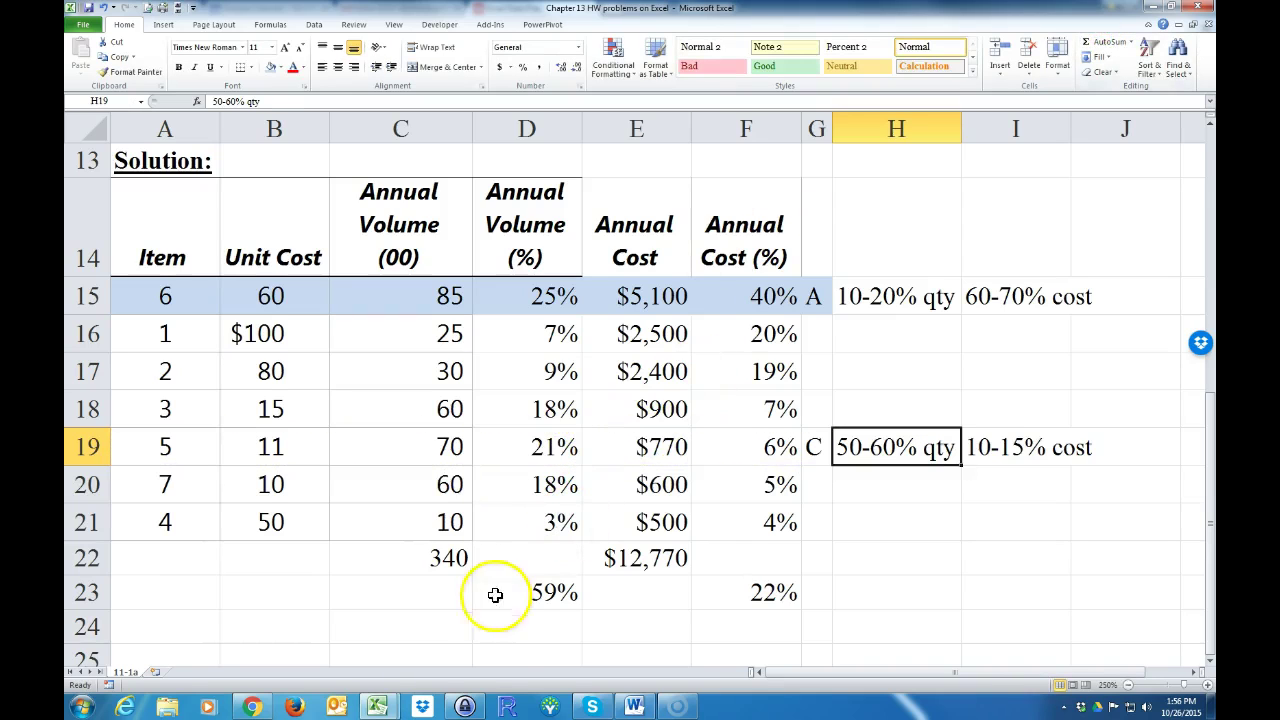
Enter =SUM(D19:D21) in D24, giving a 41% volume total
left_click(537, 626)
left_click(1105, 42)
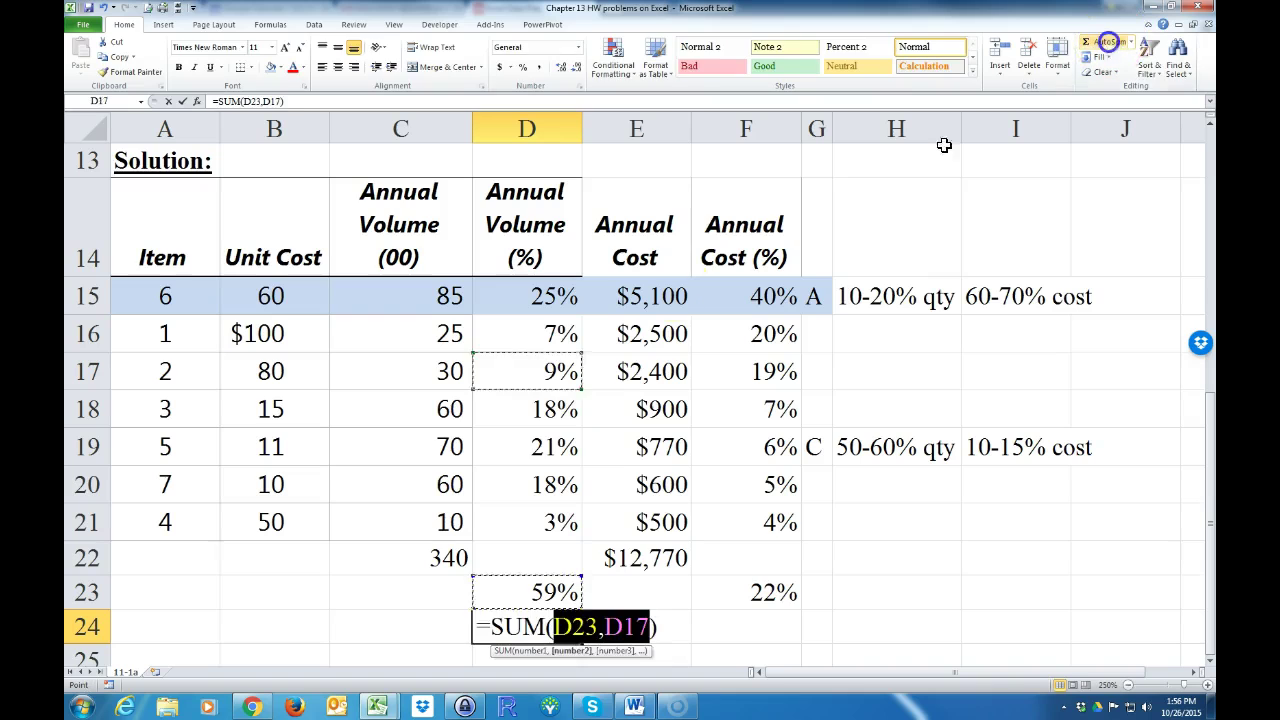
left_click_drag(534, 443, 540, 517)
key("Return")
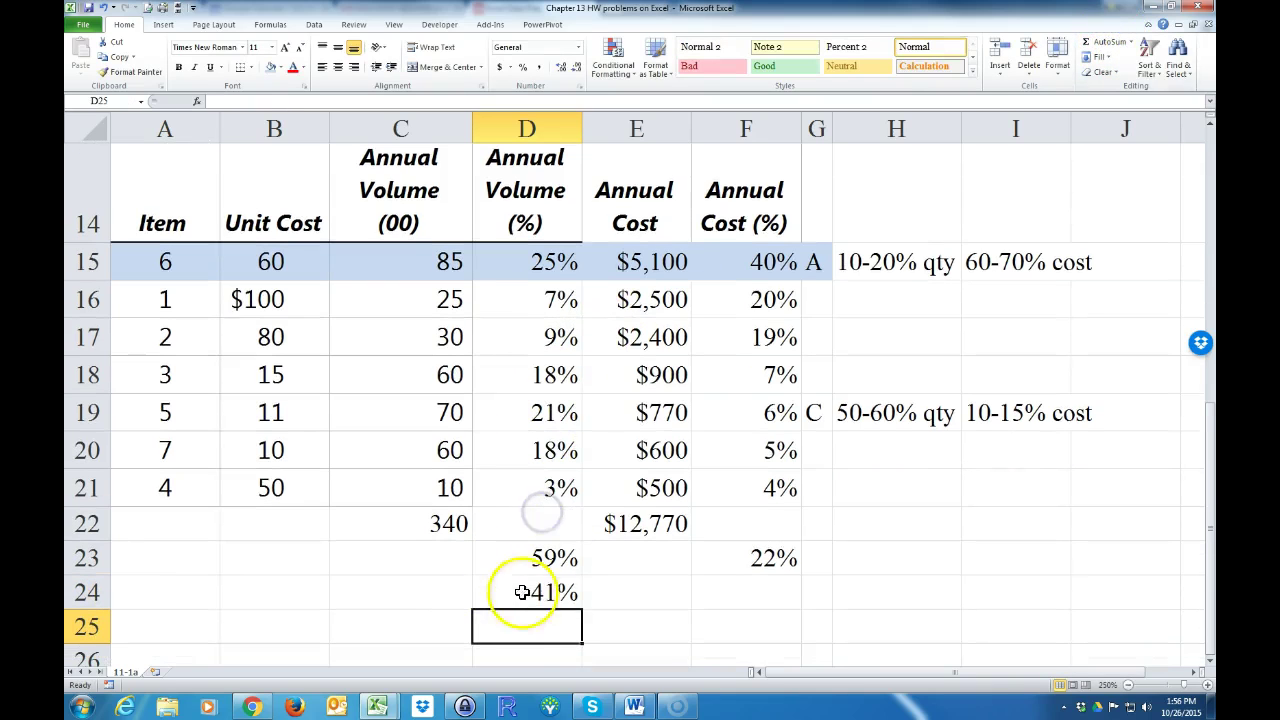
left_click(525, 592)
Review the H19 quantity guideline, volume percentages D18:D21, and the 22% and 59% totals
left_click(856, 418)
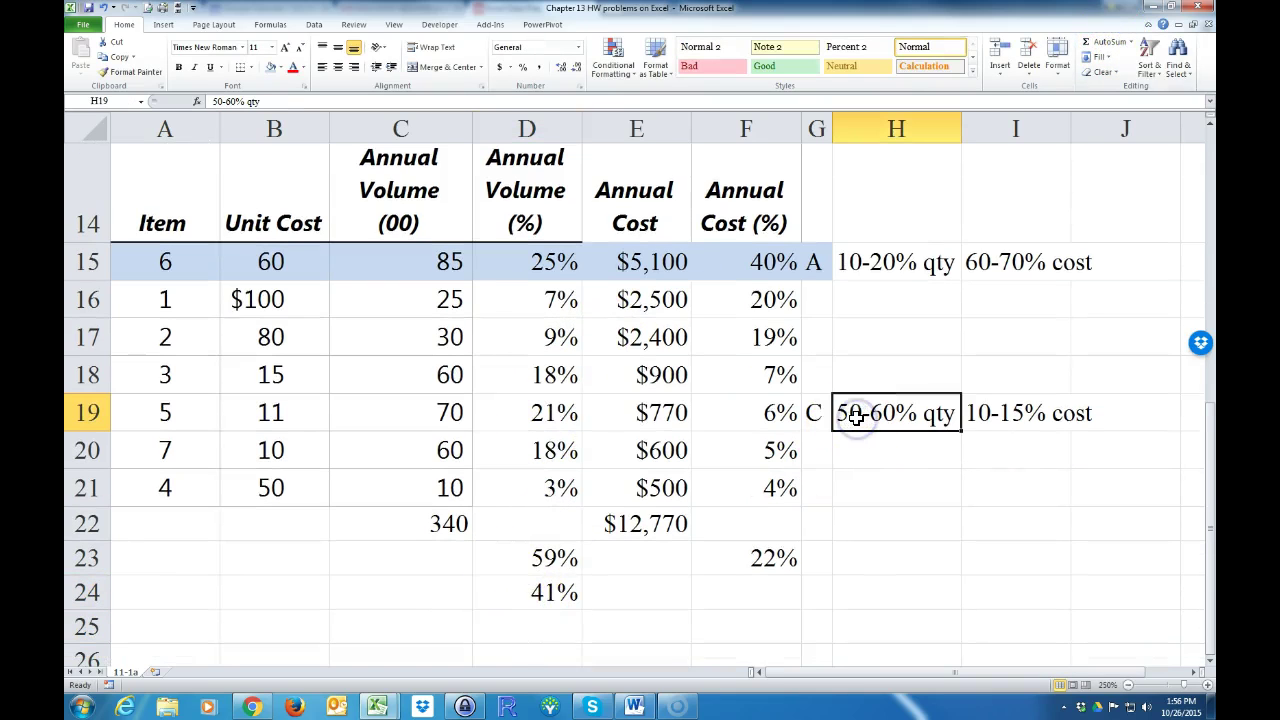
left_click_drag(541, 378, 543, 480)
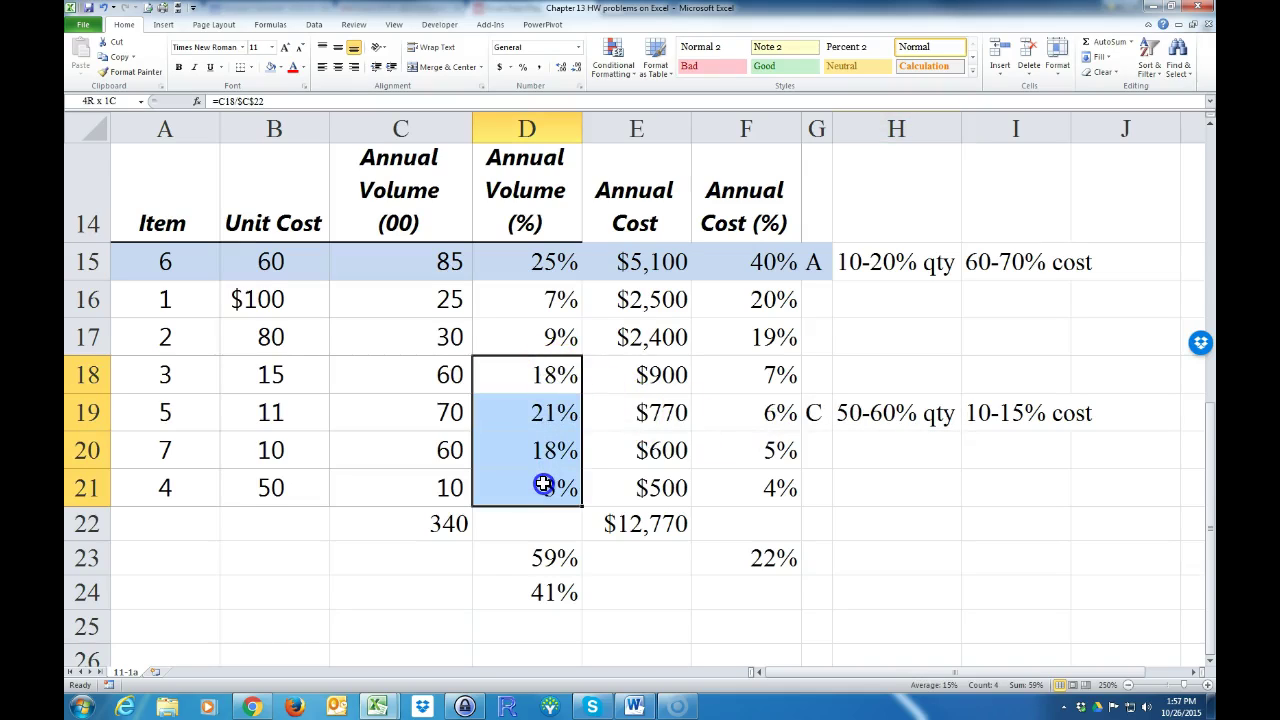
left_click_drag(543, 484, 543, 484)
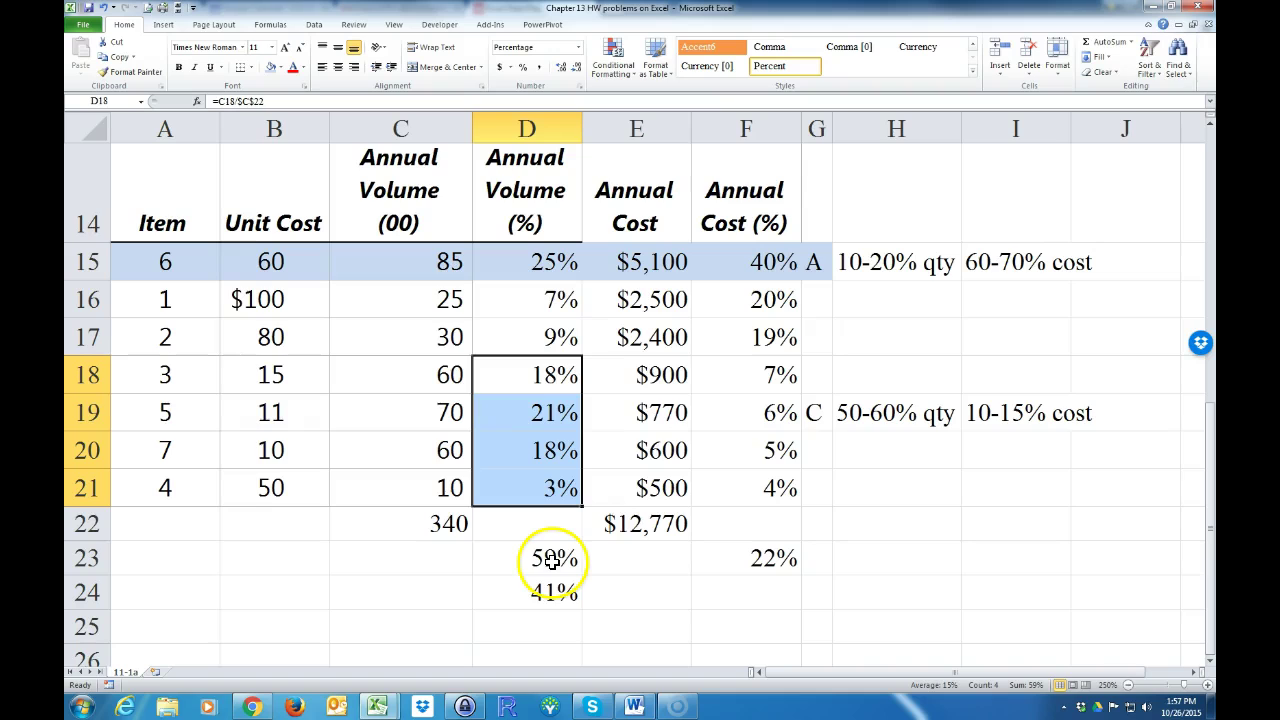
left_click(852, 412)
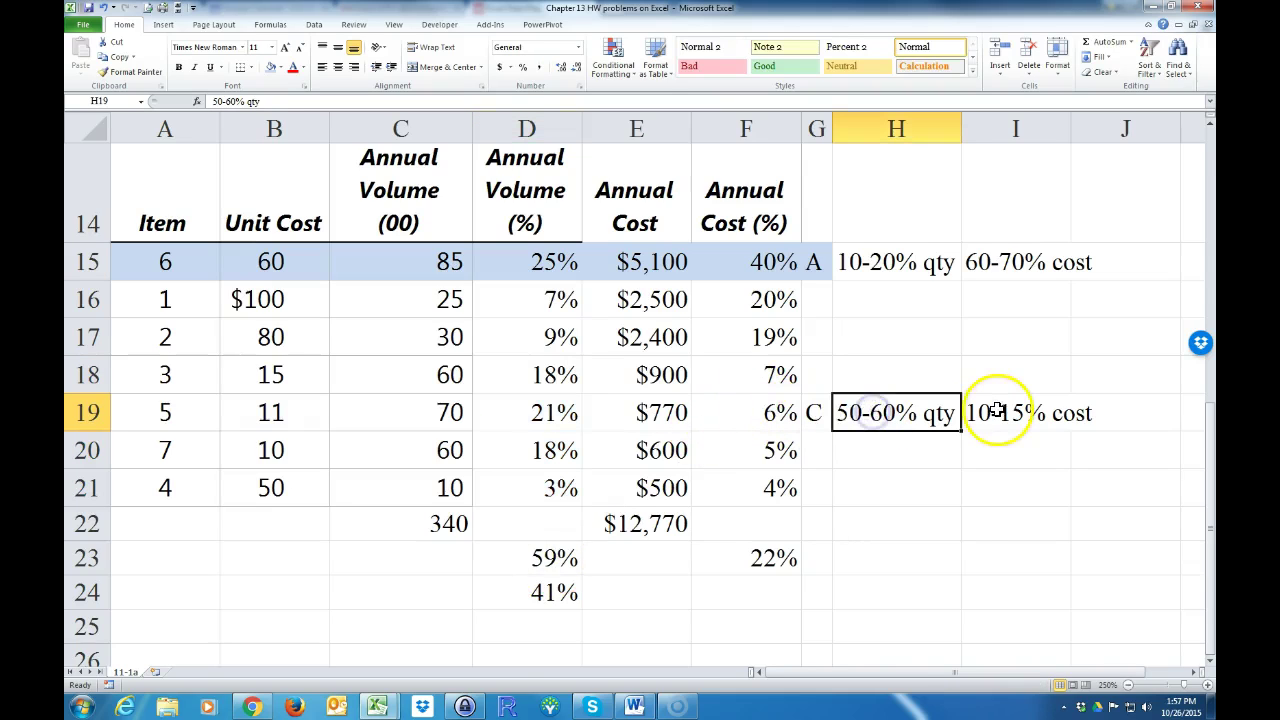
left_click(772, 555)
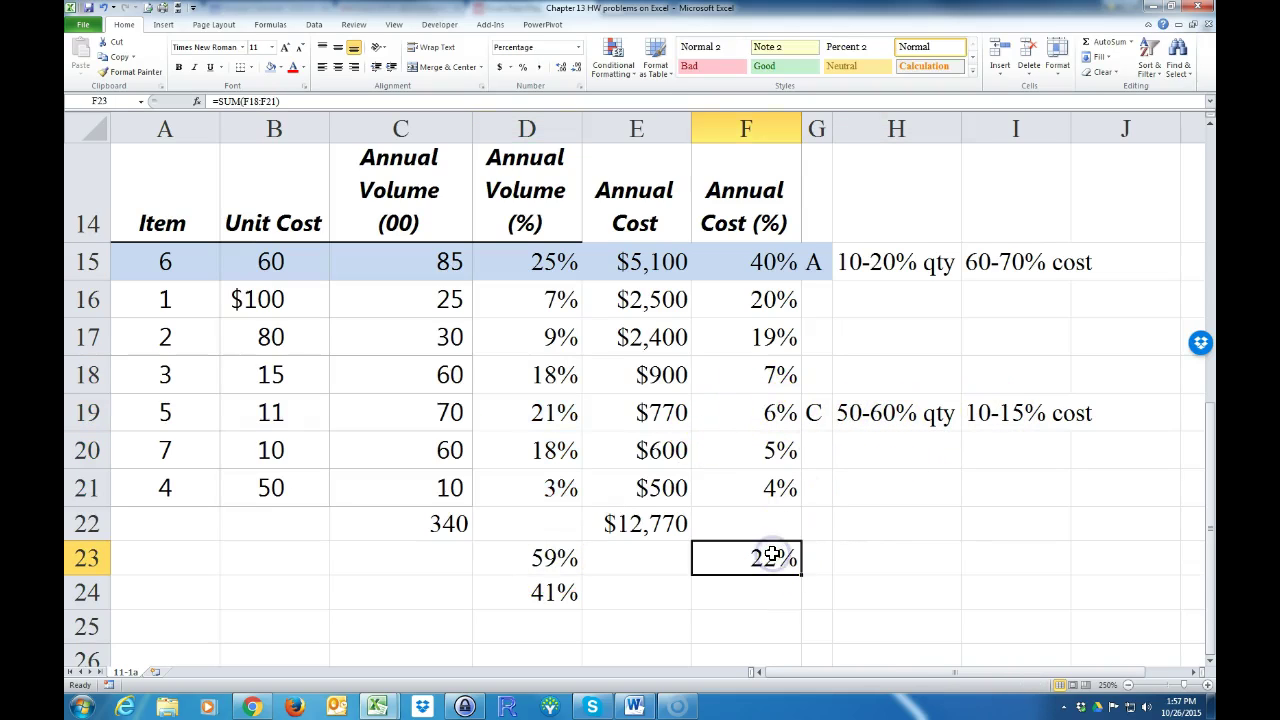
left_click(554, 556)
Shade the C-group rows A18:G21 with a green fill
left_click_drag(150, 385, 808, 480)
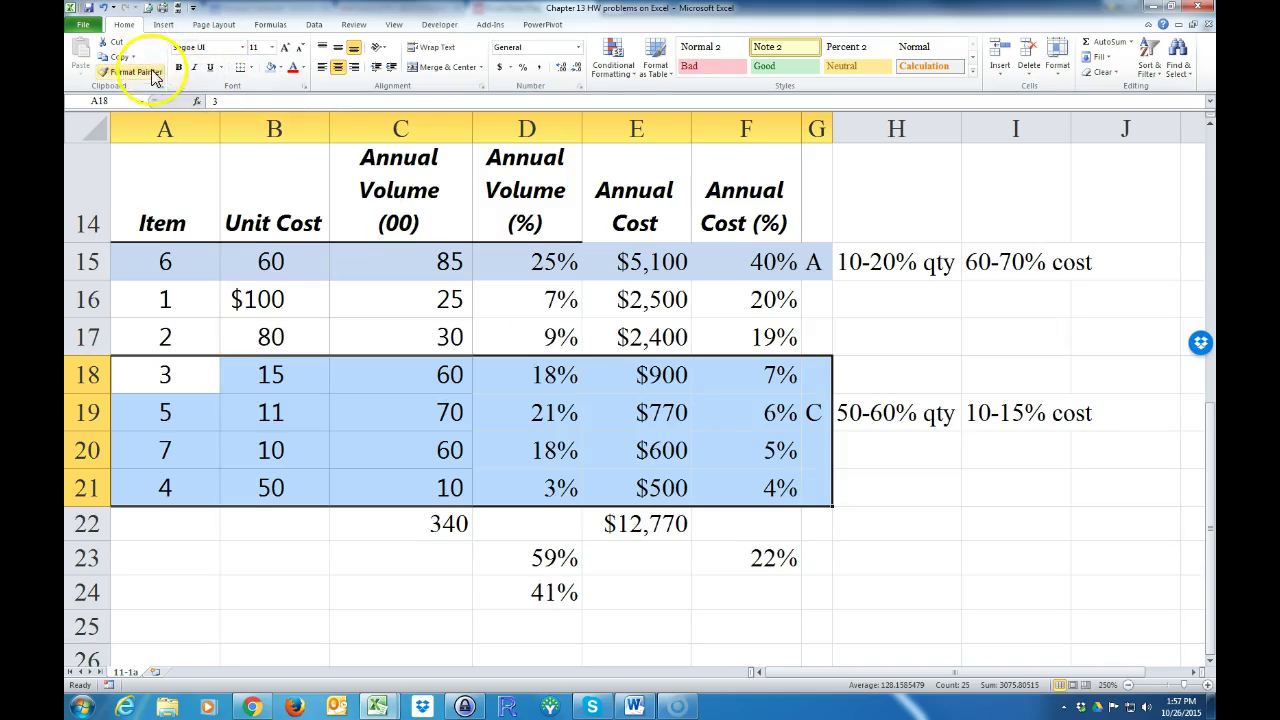
left_click(282, 70)
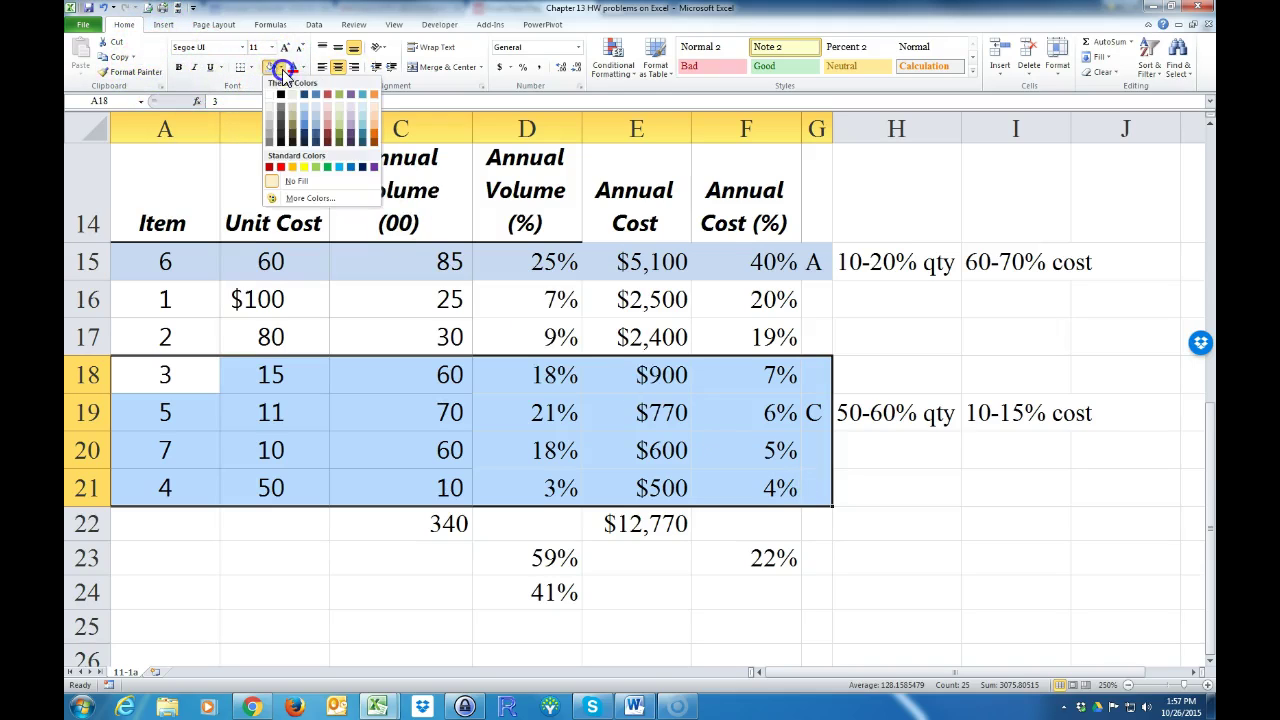
left_click(340, 126)
left_click(338, 592)
Enter class C for the C-group items and B for rows 16–17 in column G
left_click(811, 370)
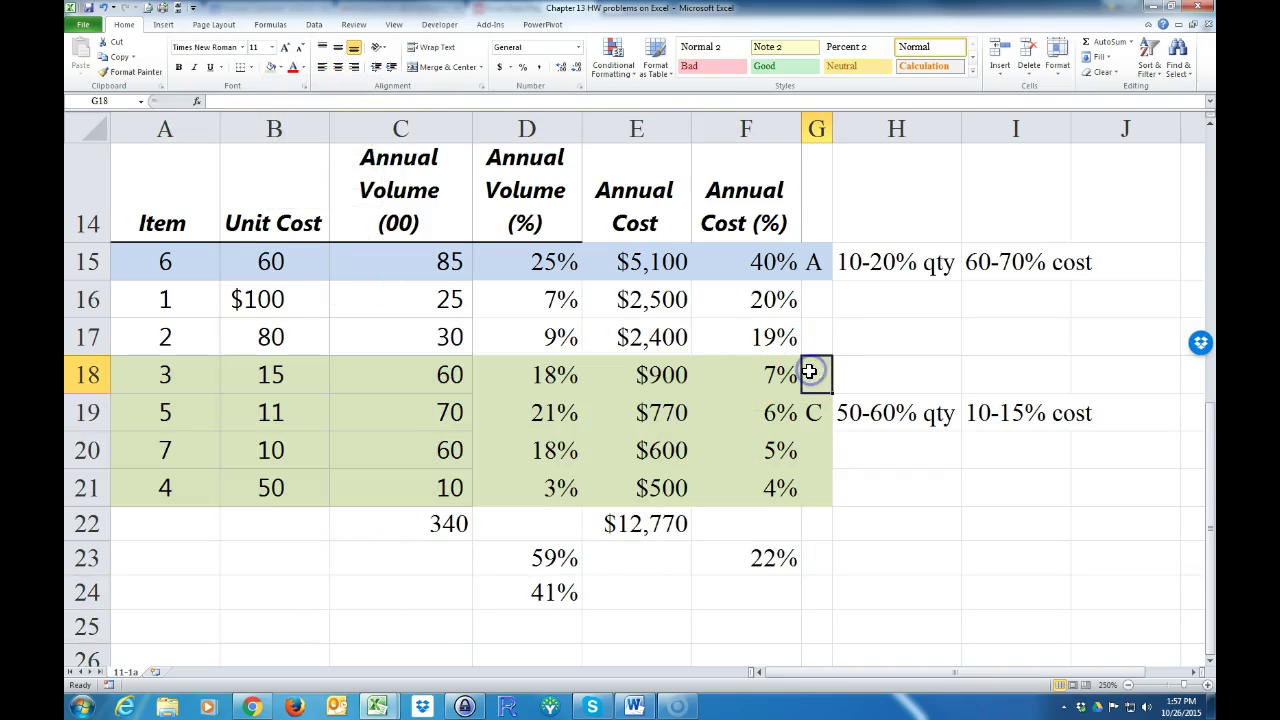
type("C")
key("Return")
key("Return")
type("C")
key("Return")
type("C")
key("Up")
key("Up")
key("Up")
key("Up")
key("Up")
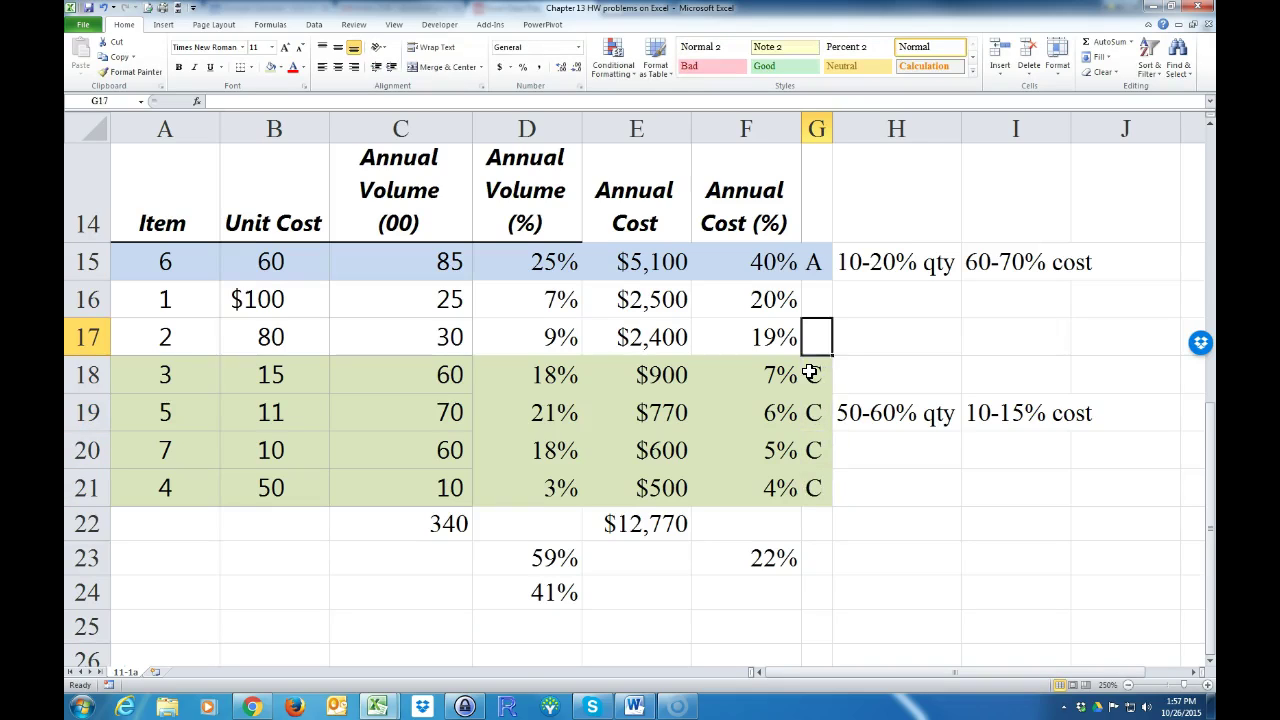
type("B")
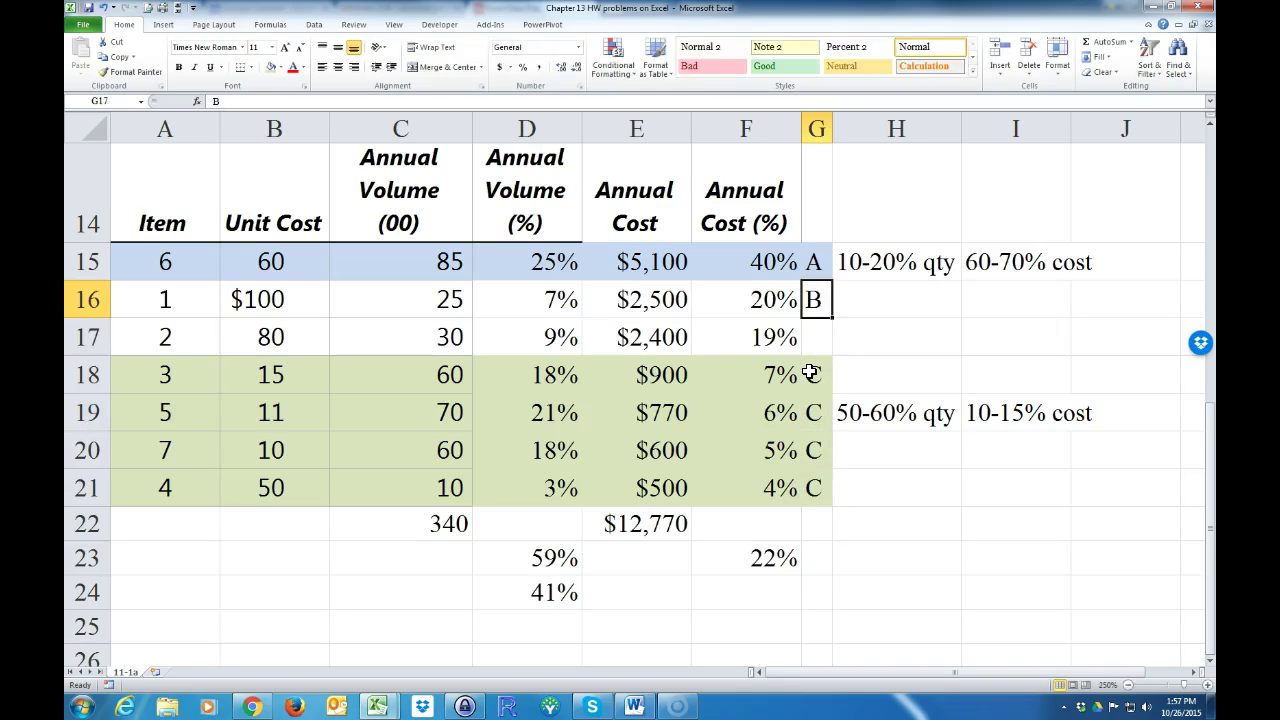
key("Return")
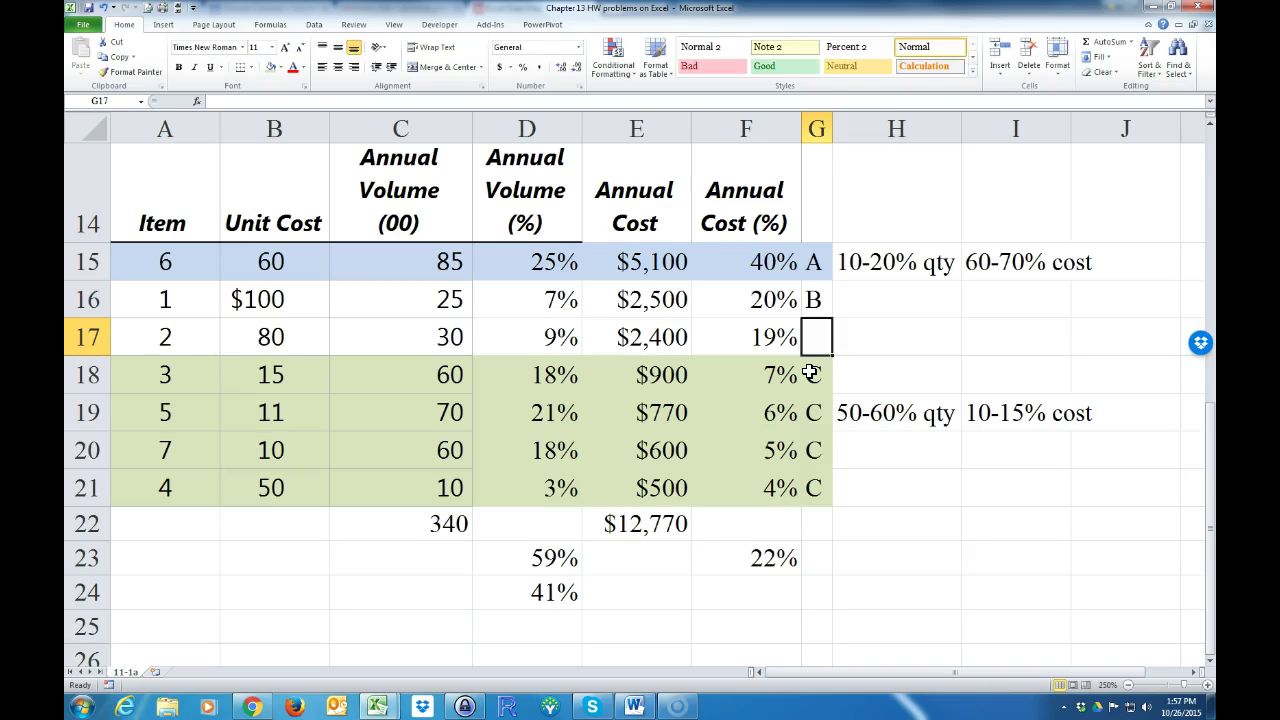
type("B")
left_click(931, 625)
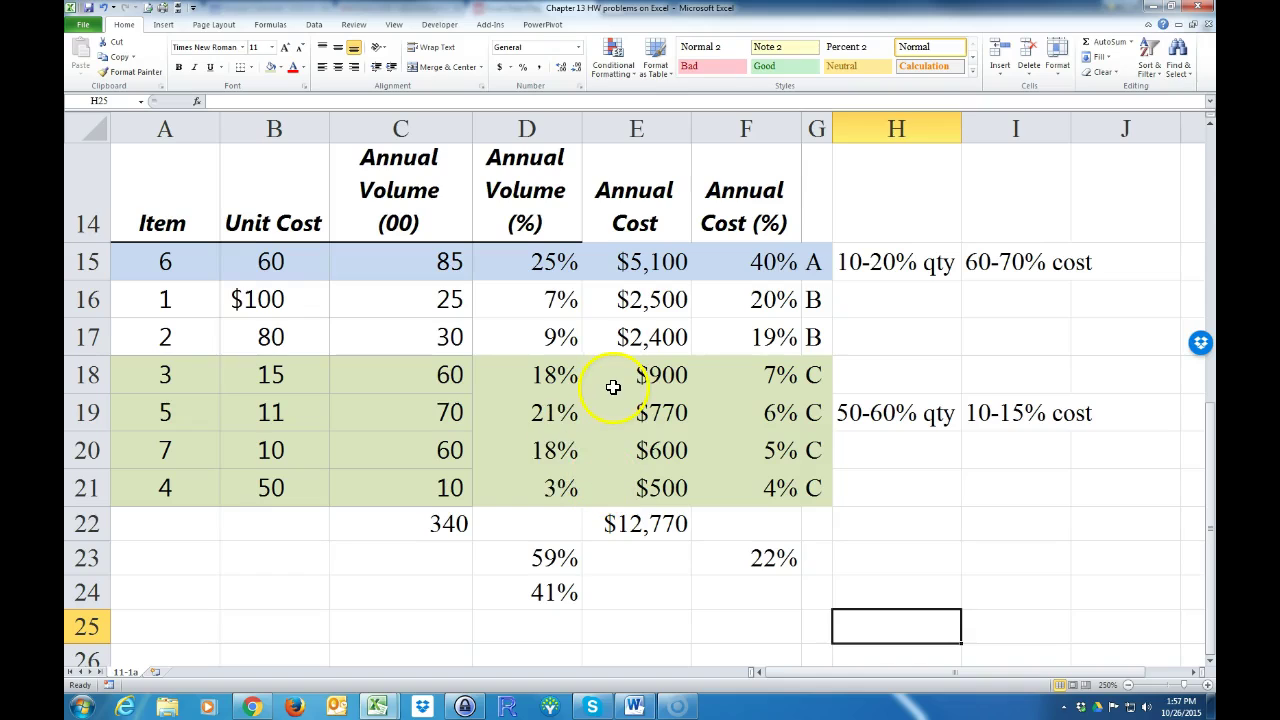
left_click_drag(505, 266, 553, 483)
left_click_drag(748, 260, 742, 481)
left_click_drag(645, 262, 641, 488)
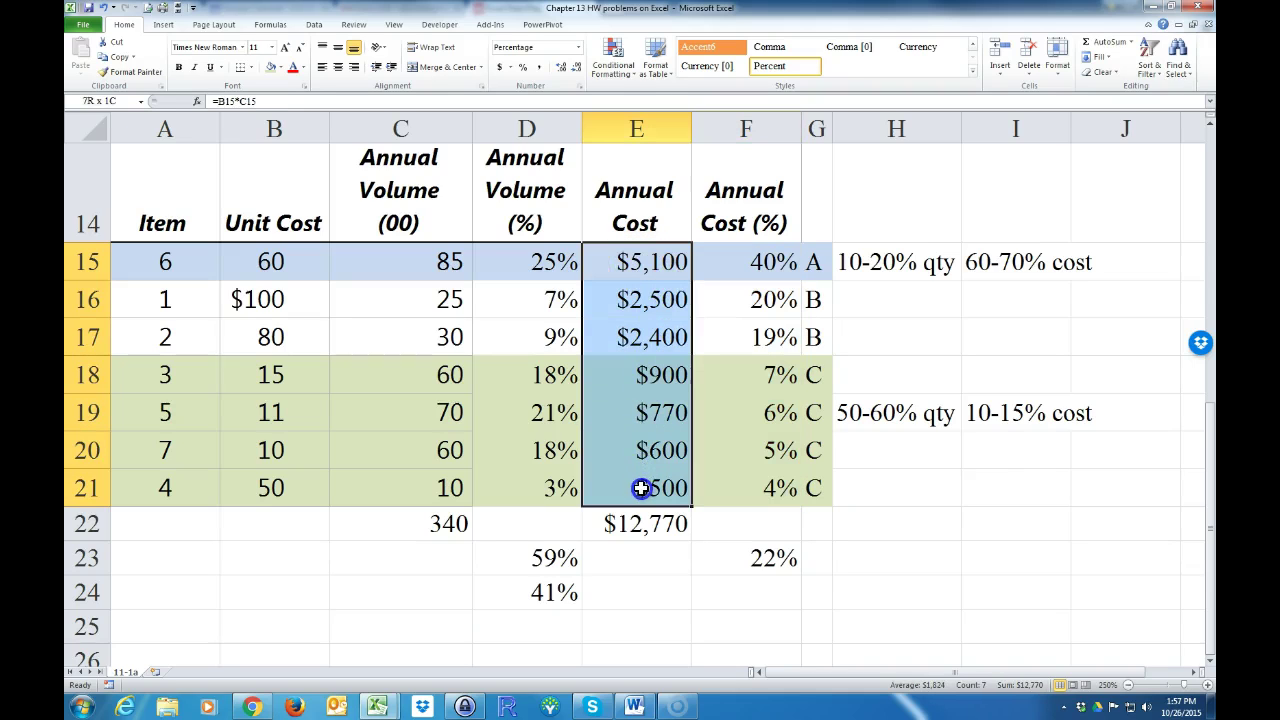
left_click_drag(651, 262, 734, 492)
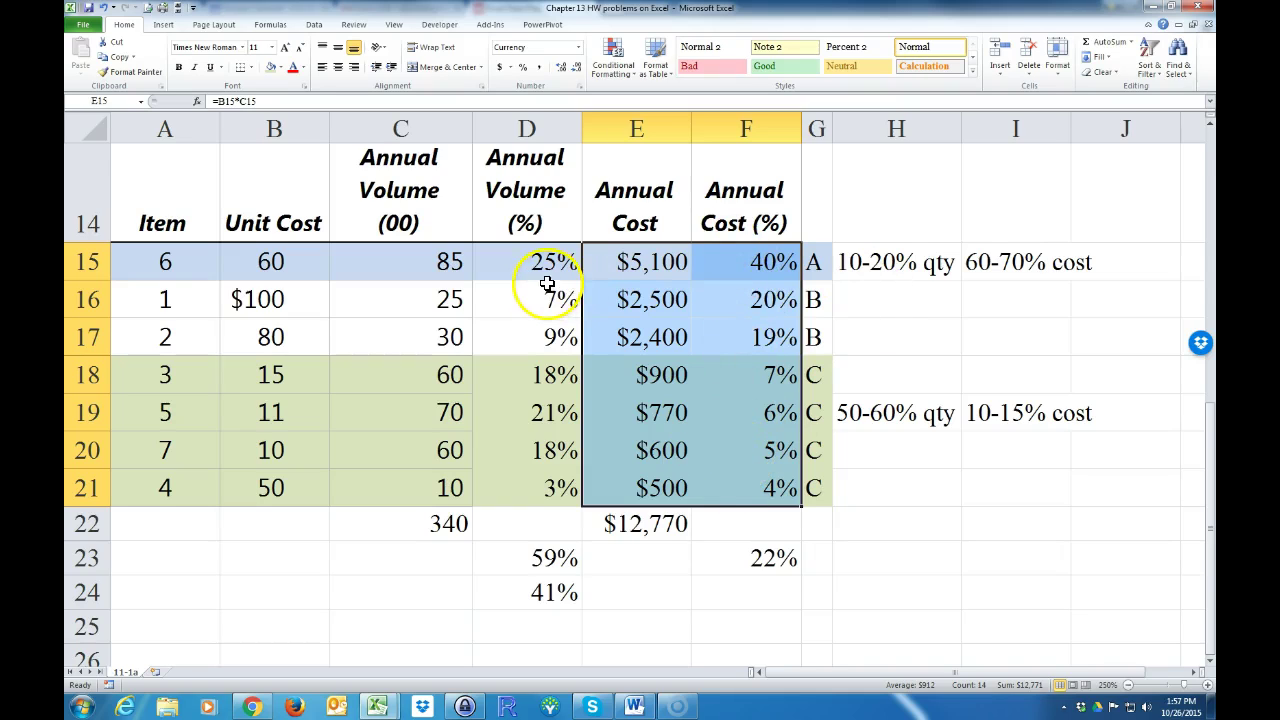
left_click_drag(530, 266, 547, 478)
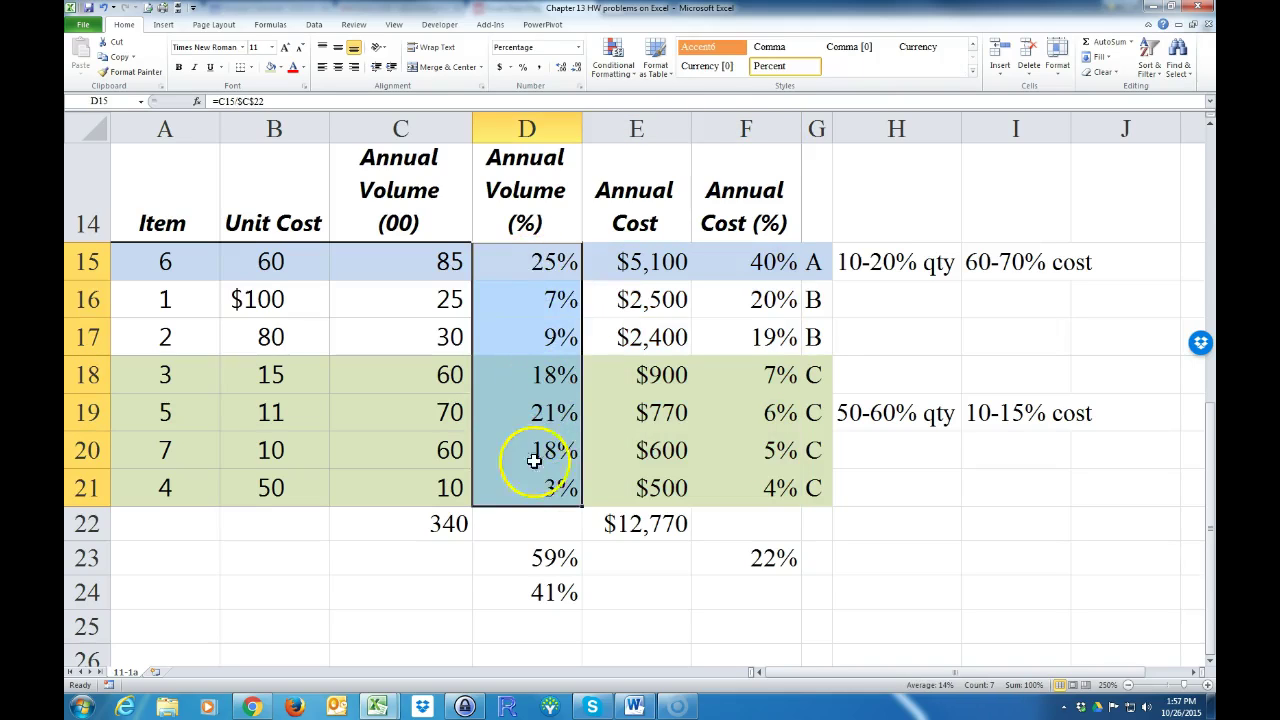
left_click_drag(775, 267, 776, 488)
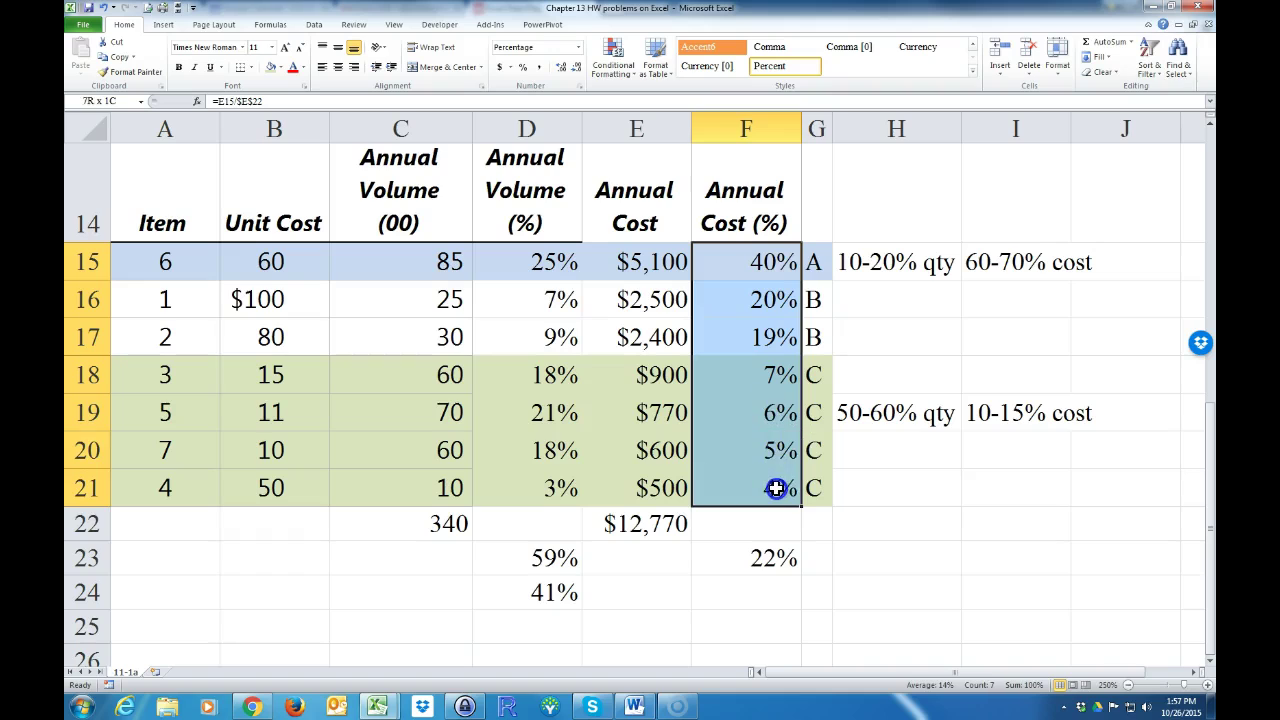
left_click_drag(748, 266, 777, 485)
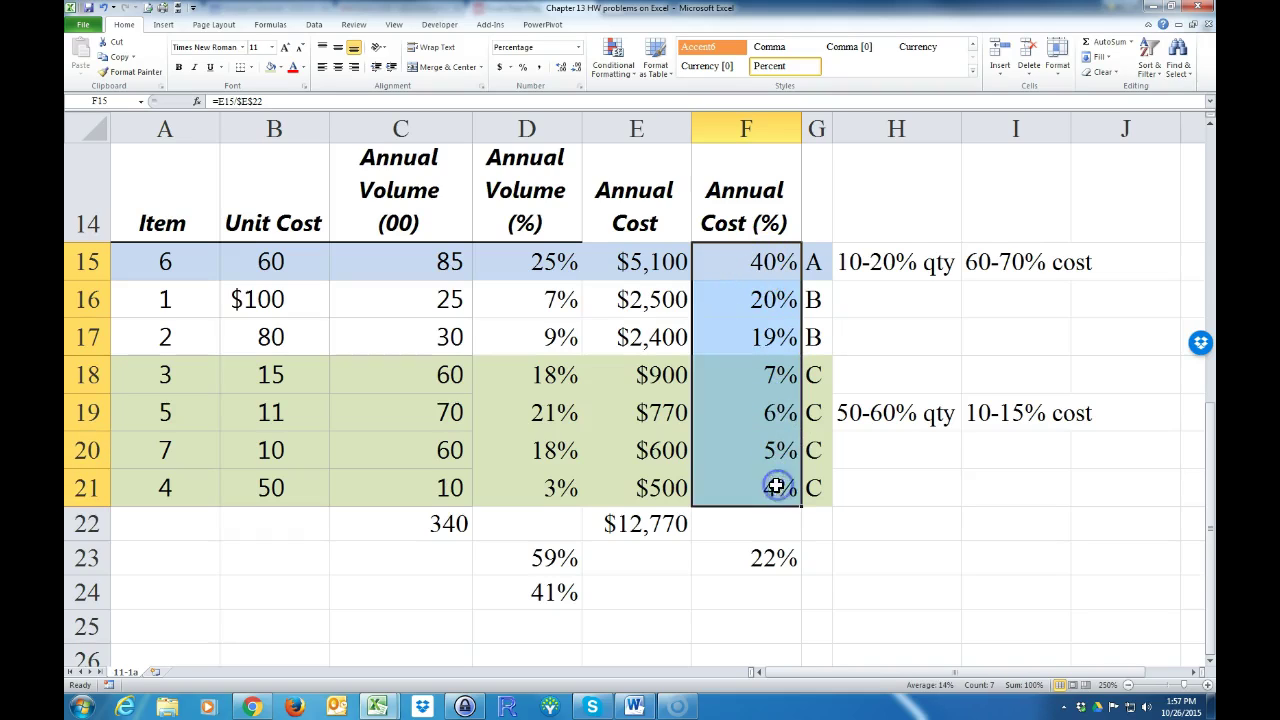